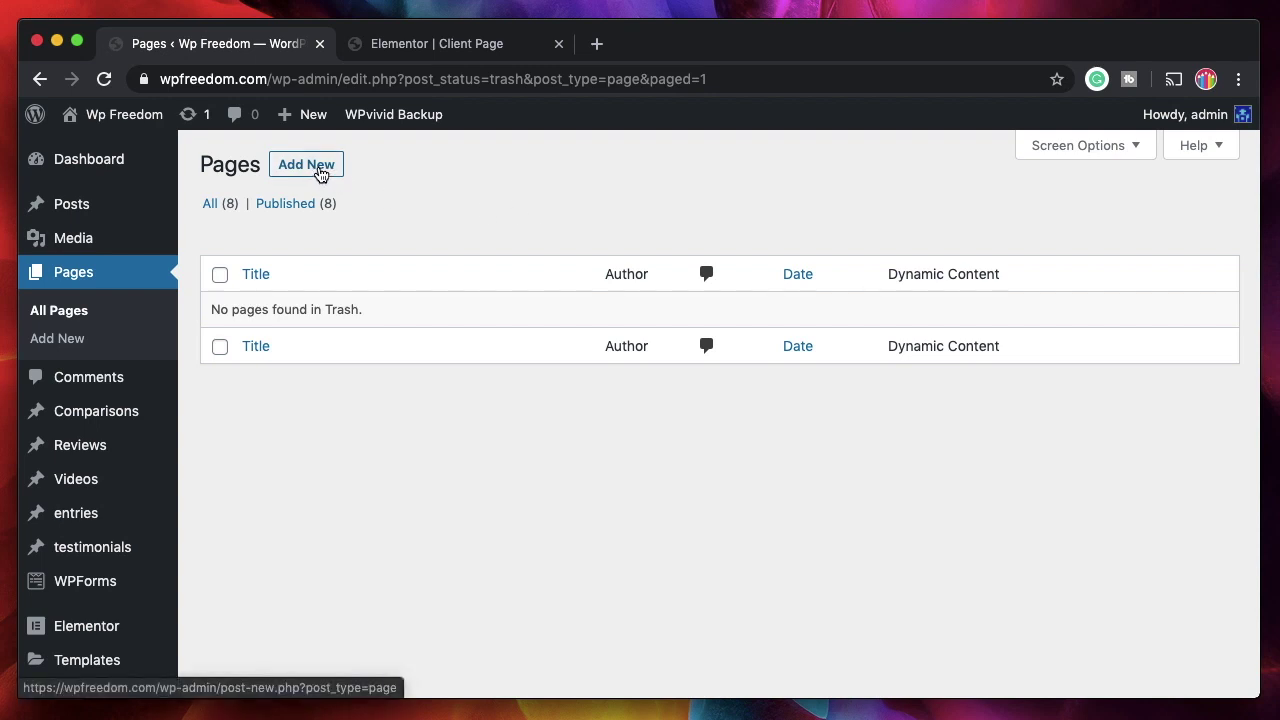
Create a new page titled "Demo Page Copy" and open it for editing with Elementor
left_click(325, 170)
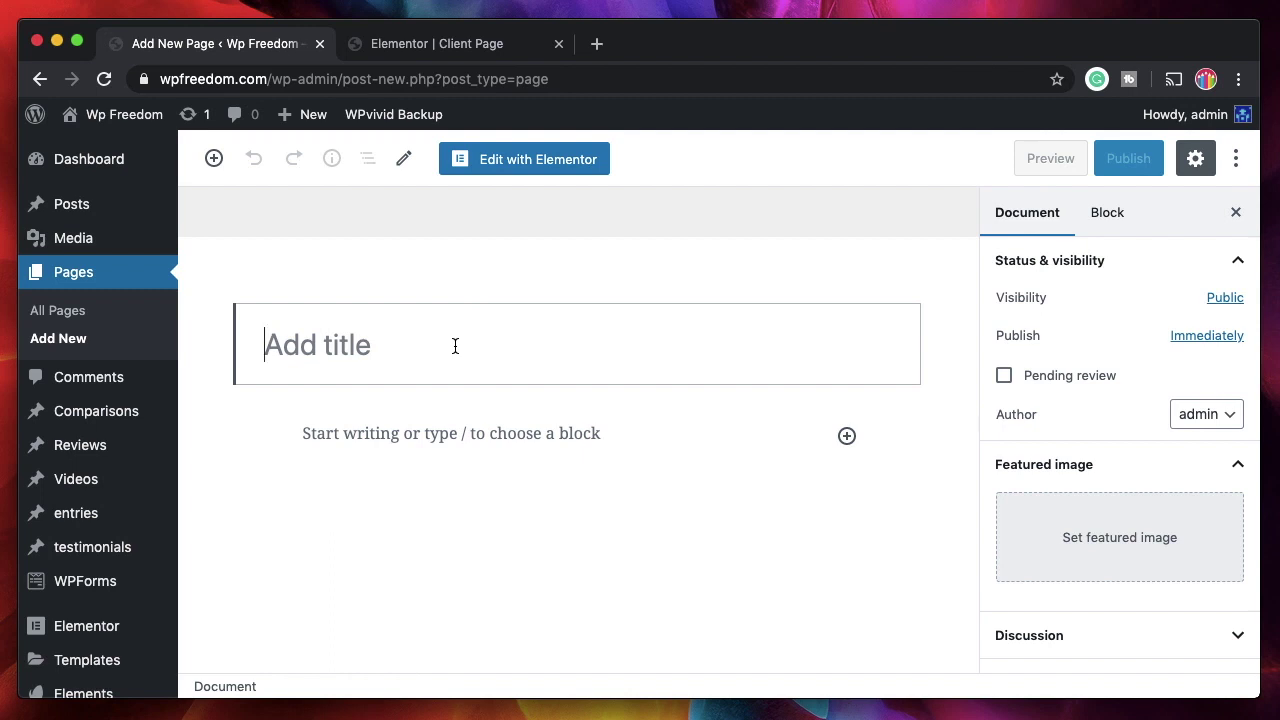
type("Demo Page Copy")
left_click(470, 158)
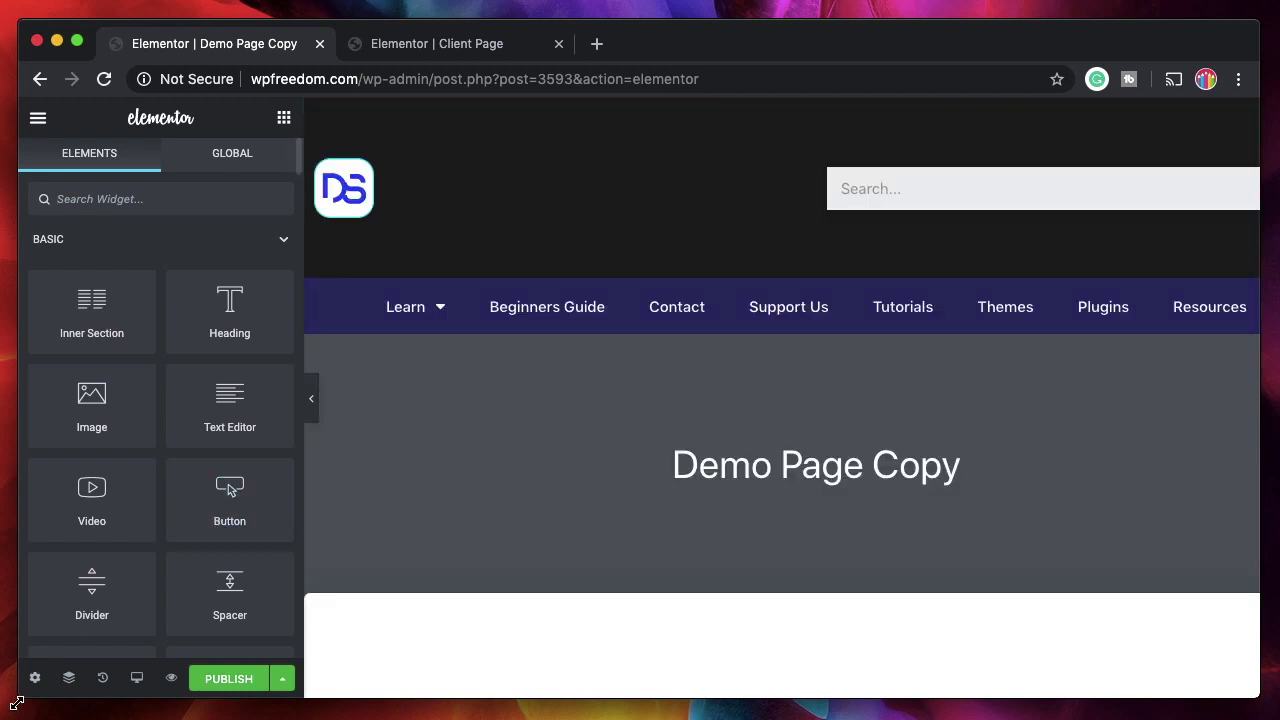
Set the page layout of Demo Page Copy to Elementor Canvas in the page settings
left_click(34, 677)
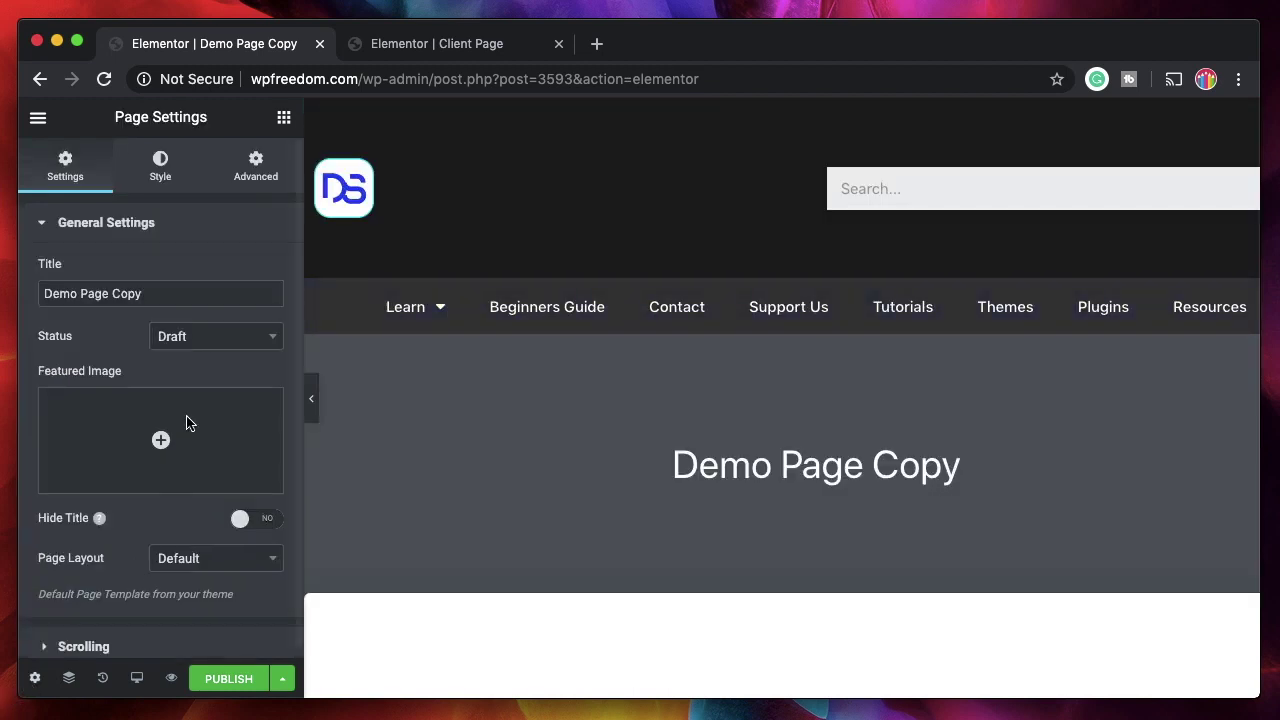
left_click(222, 552)
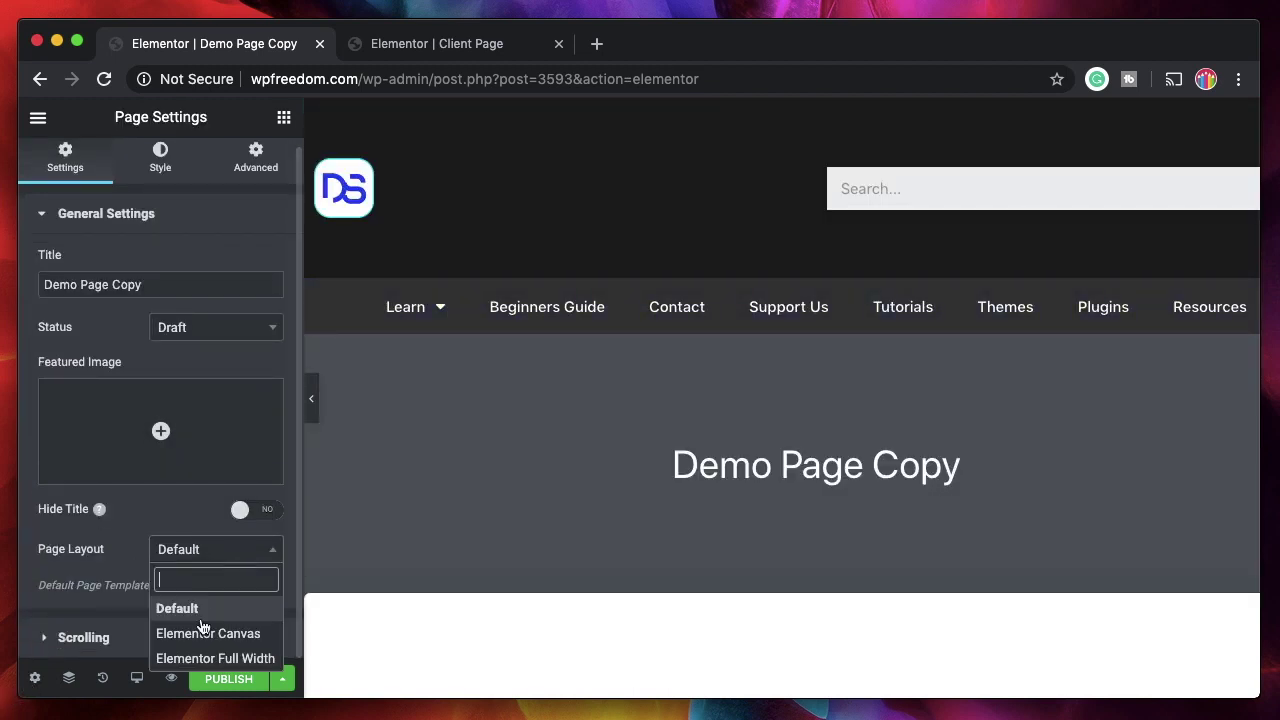
left_click(206, 630)
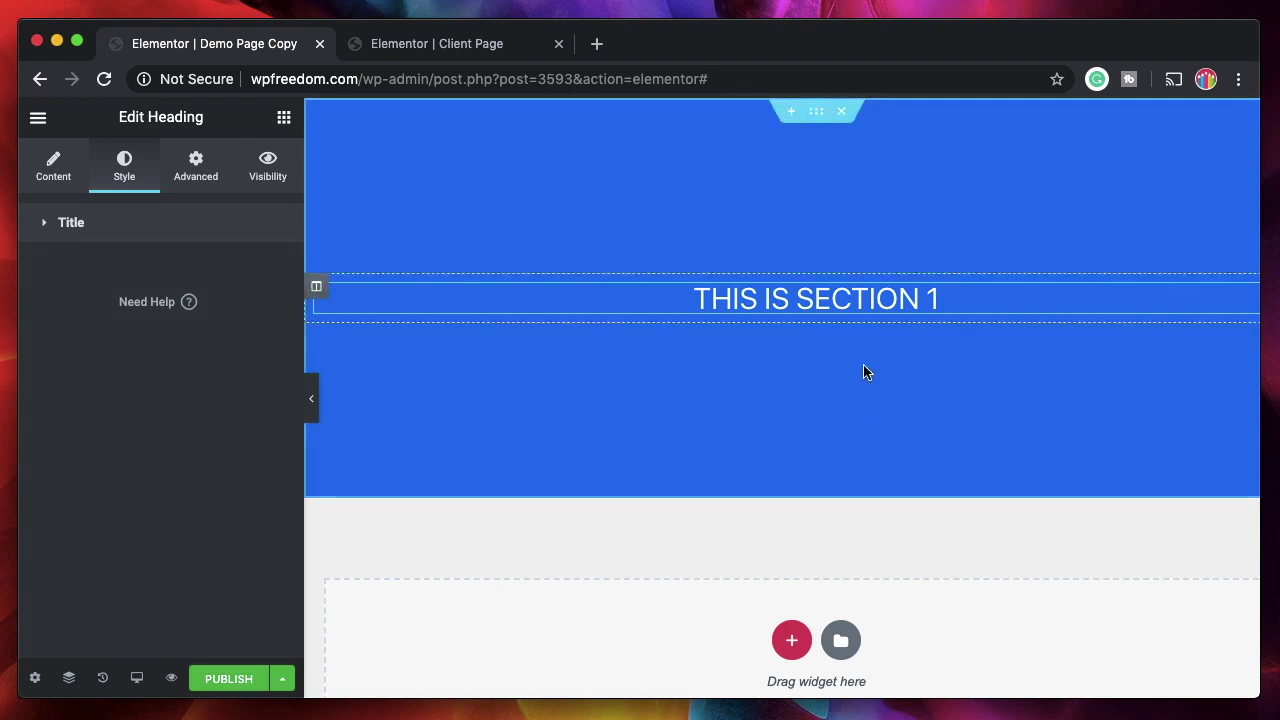
Copy the blue "THIS IS SECTION 1" section and add a Copy to Clipboard widget below it, finding the widget with "clip"
left_click(283, 119)
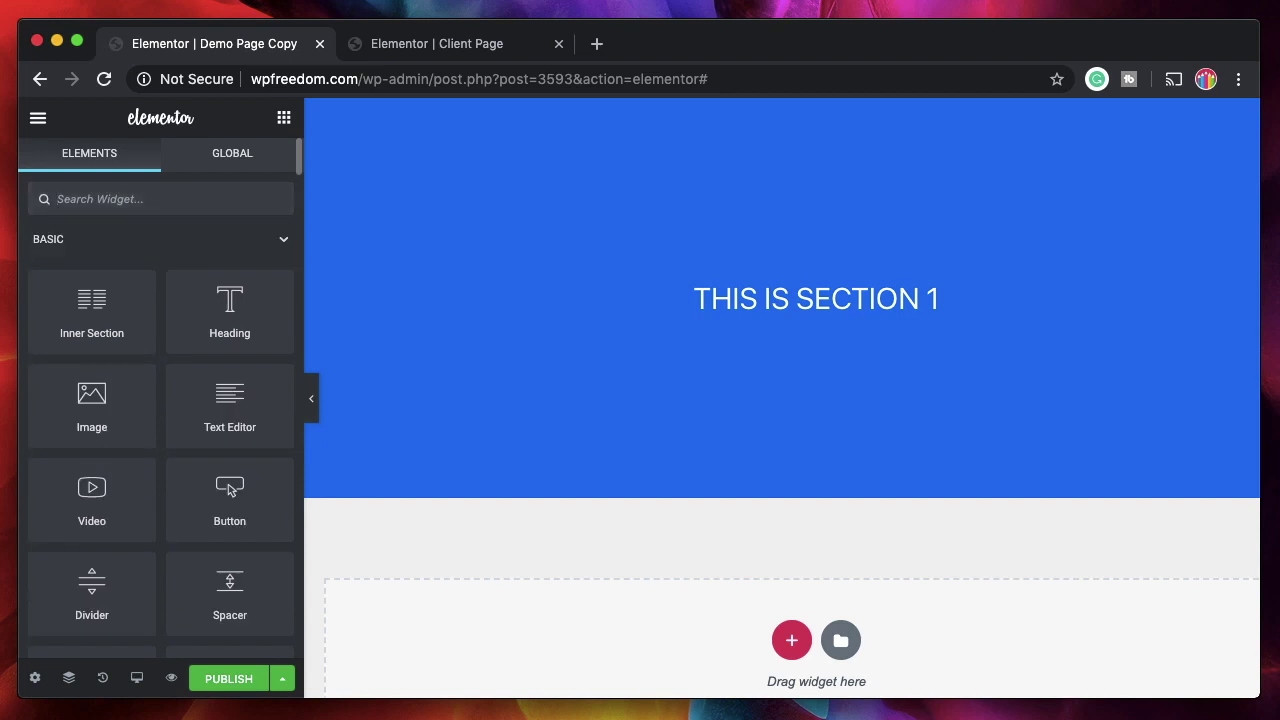
type("clip")
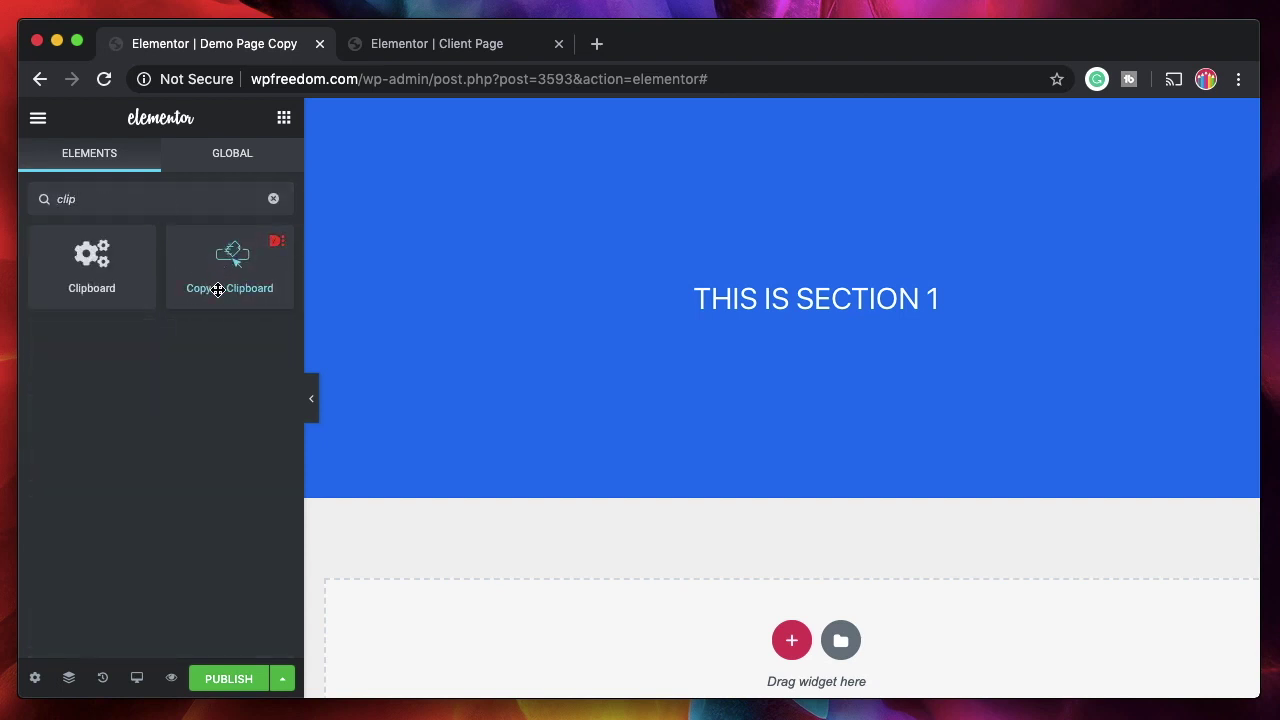
mouse_move(227, 255)
left_mouse_down()
mouse_move(626, 506)
mouse_move(713, 610)
mouse_move(195, 284)
mouse_move(213, 247)
left_mouse_up()
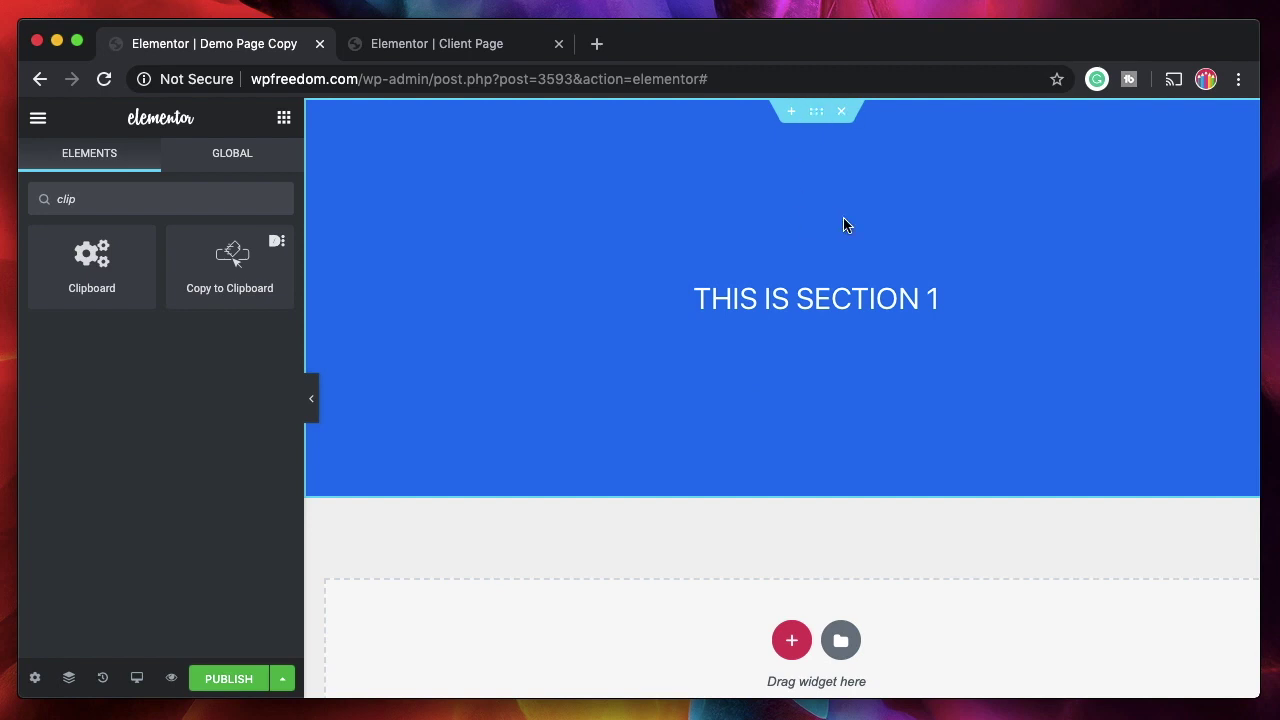
right_click(818, 124)
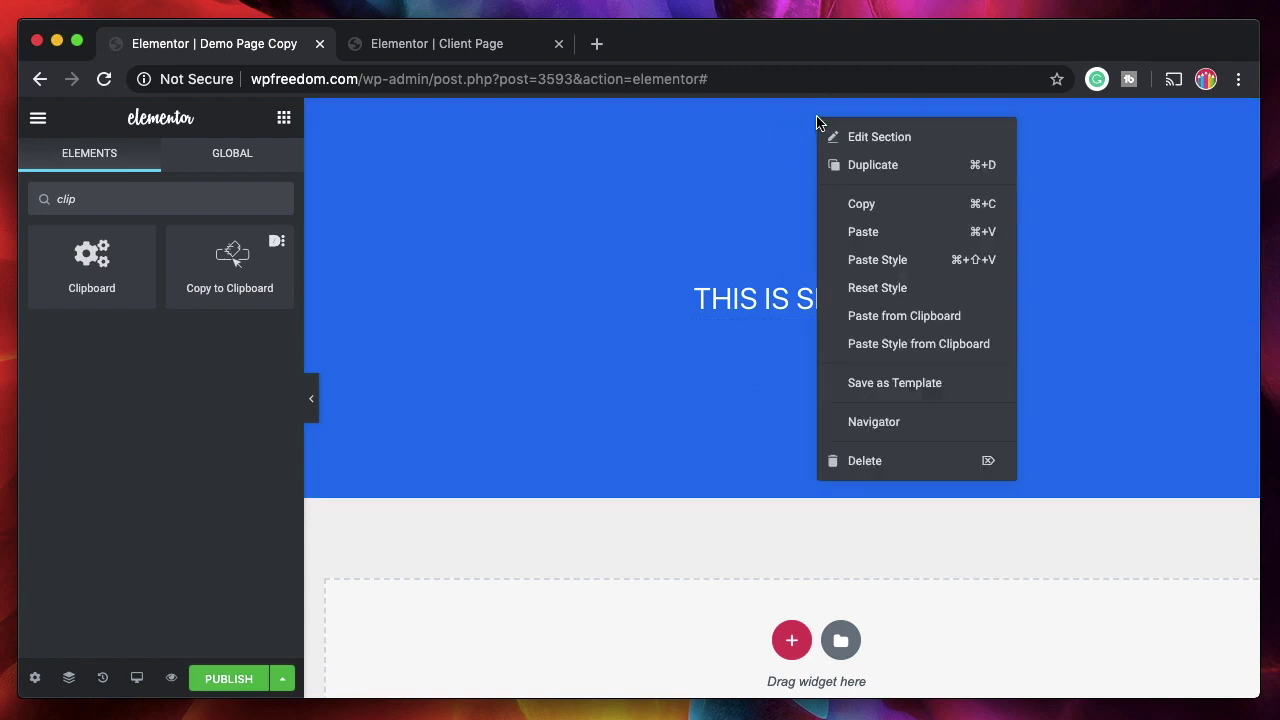
left_click(862, 206)
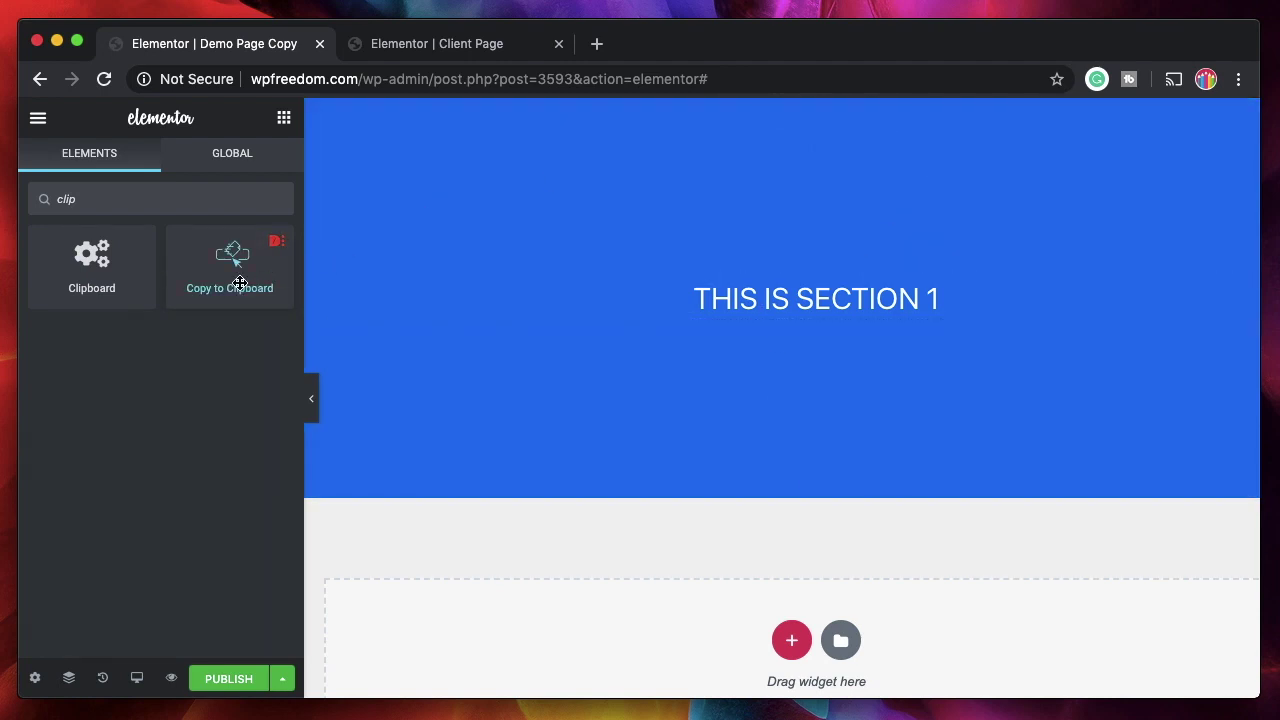
left_click_drag(216, 275, 646, 612)
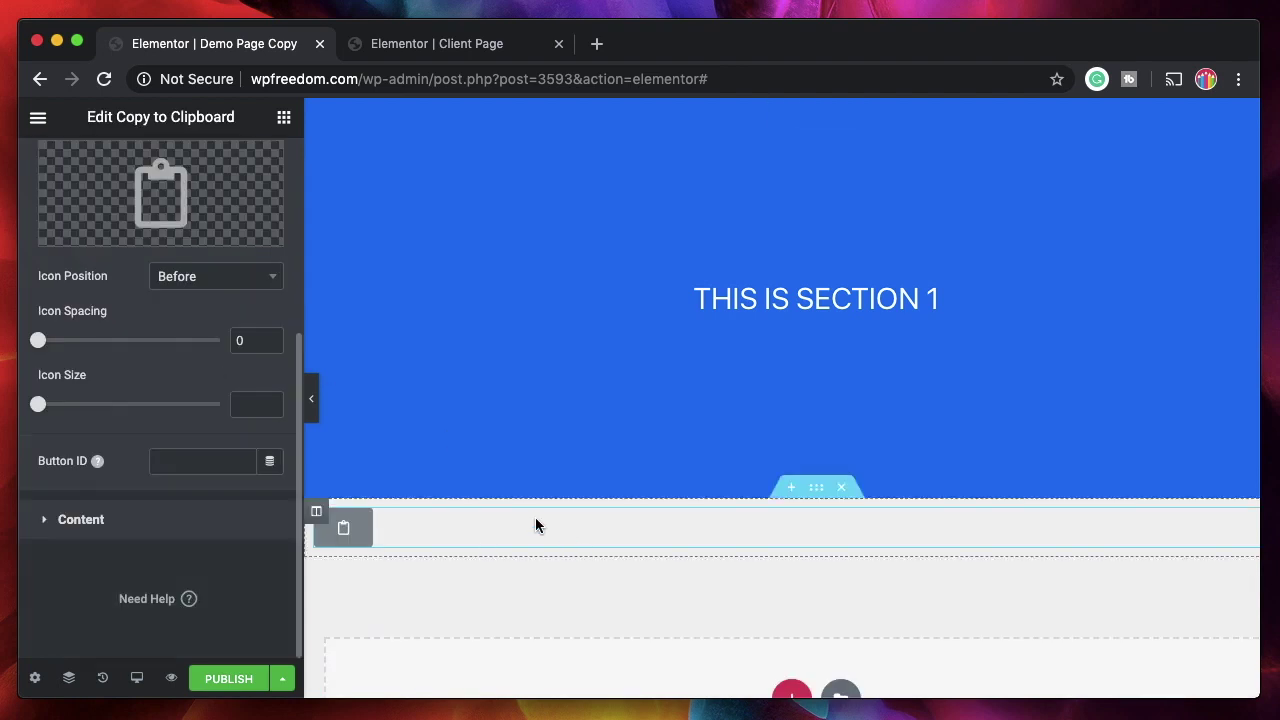
Change the Copy to Clipboard widget's content type to multi-line text and replace its sample text with the copied section code
left_click(126, 519)
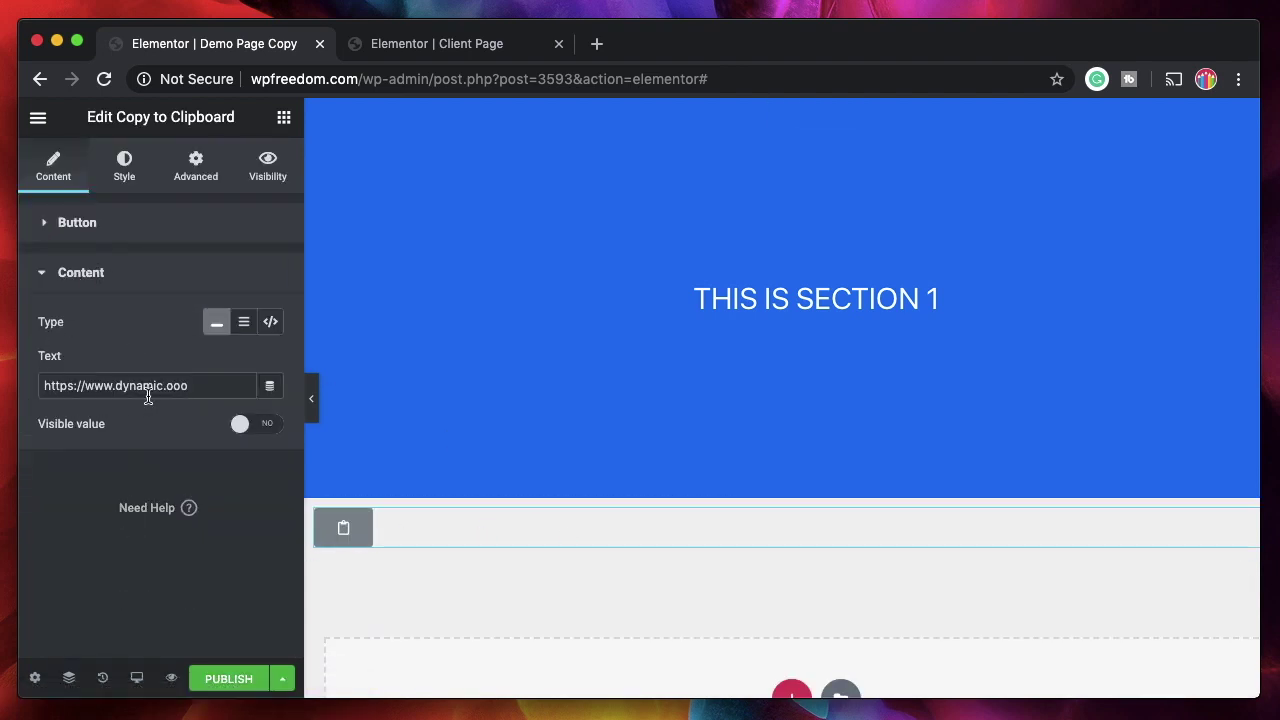
left_click(244, 322)
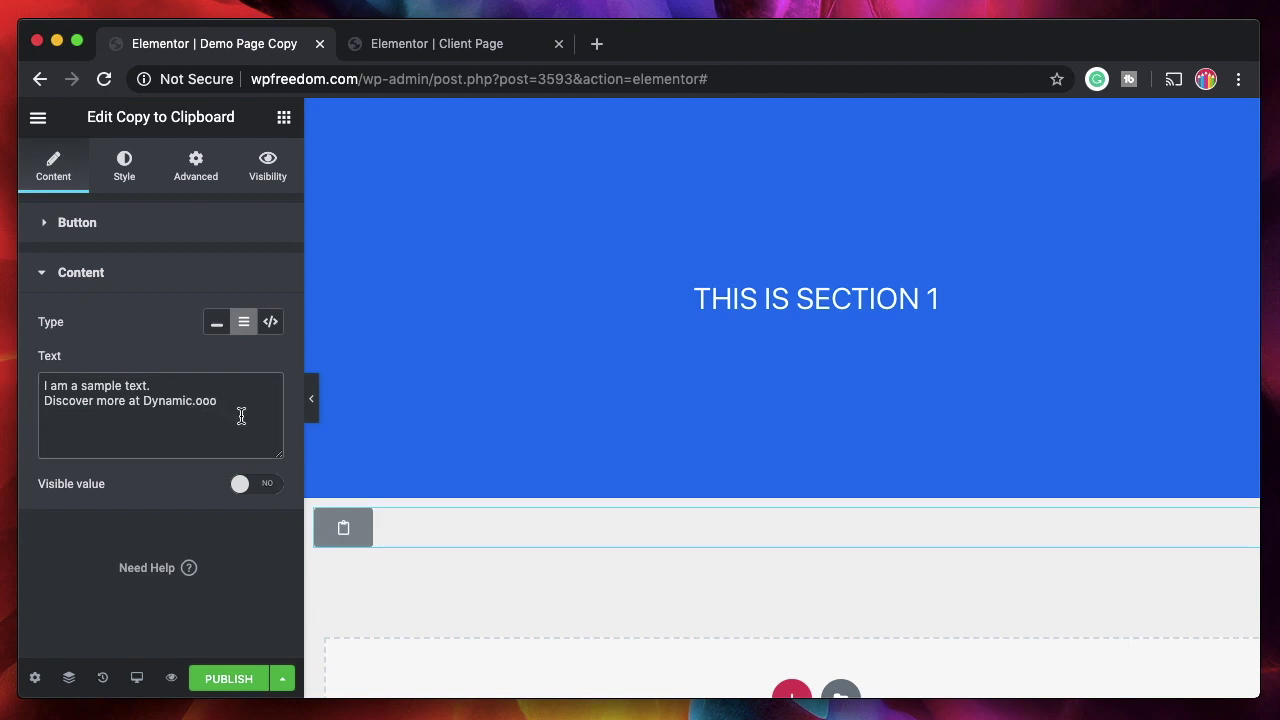
key("super+a")
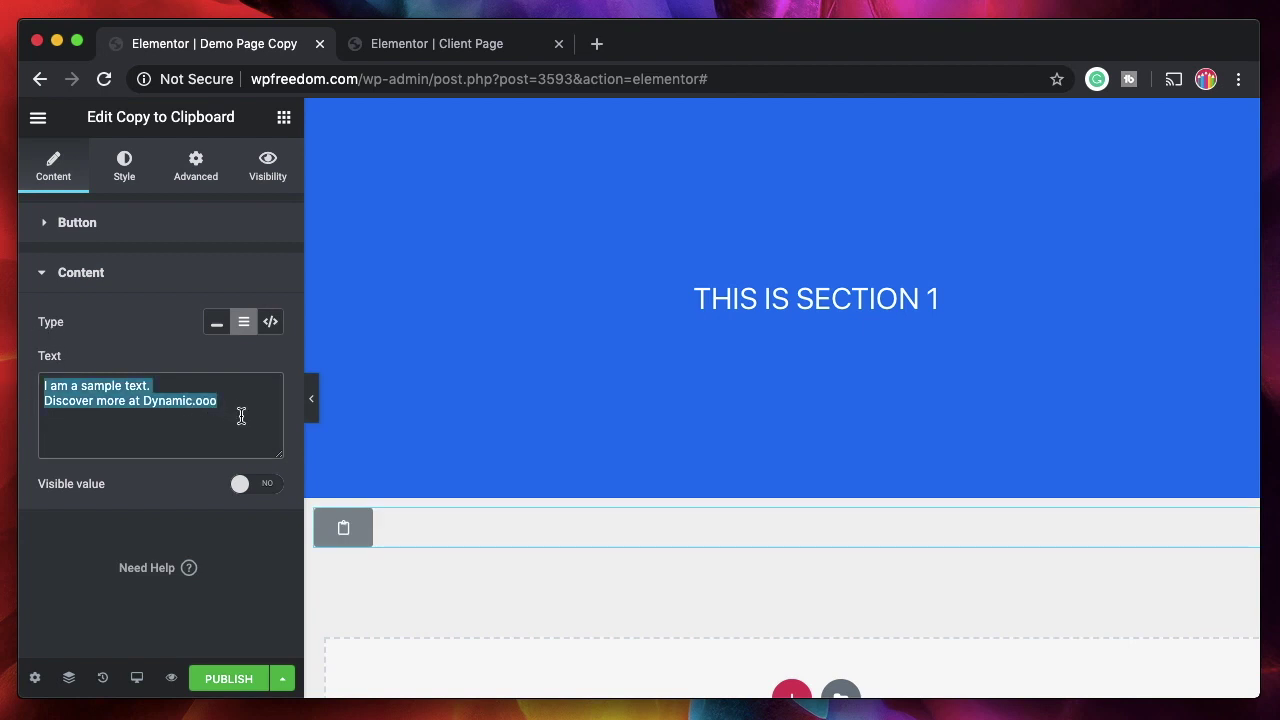
key("super+v")
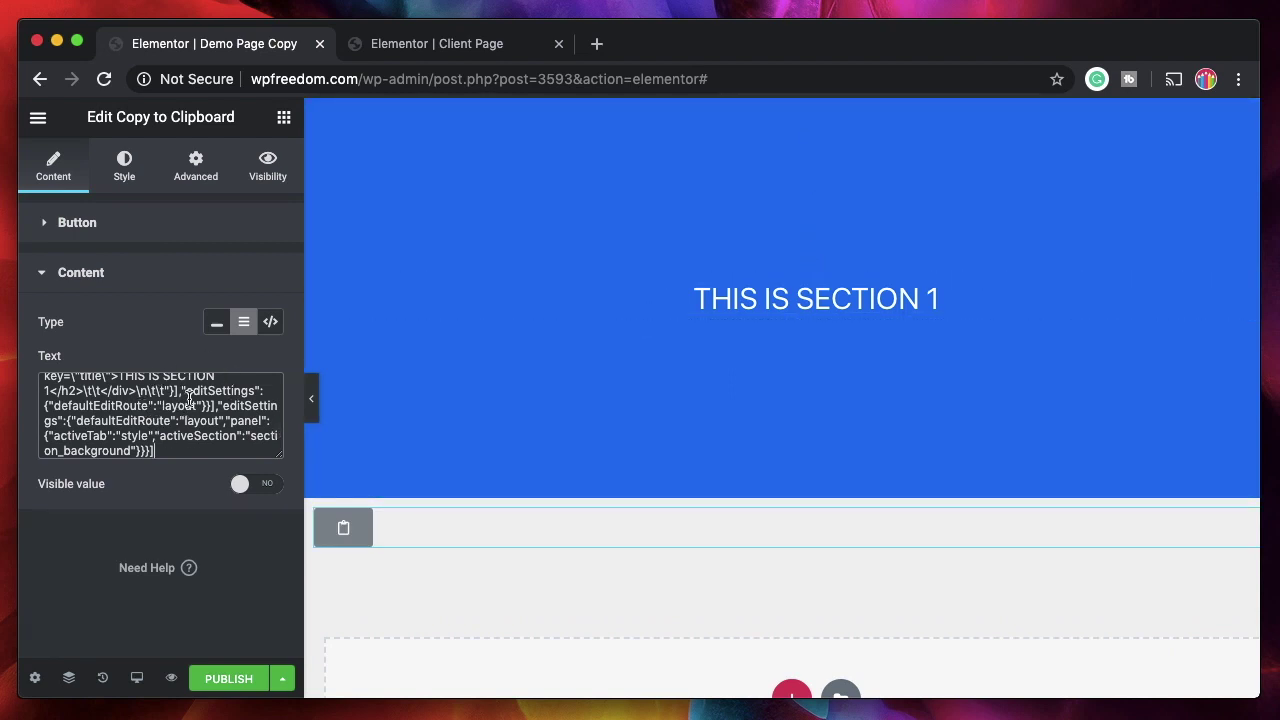
left_click(168, 274)
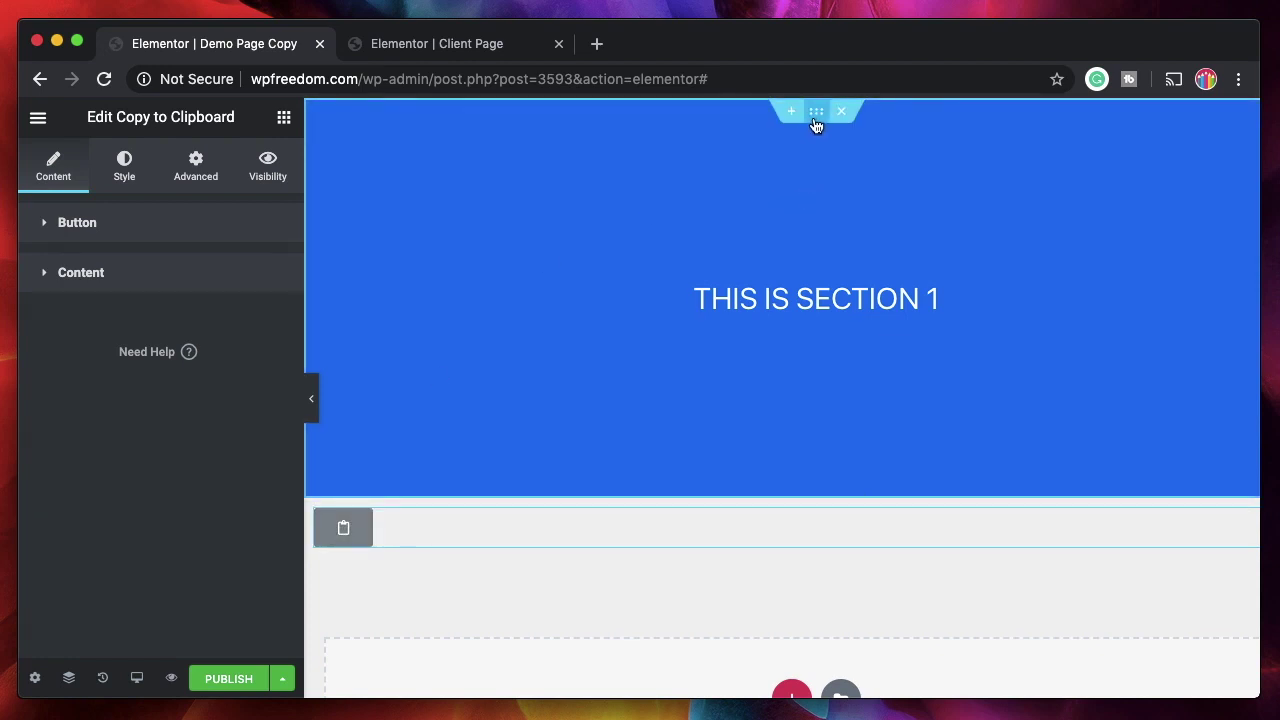
Publish the Demo Page Copy page and exit from Elementor to its WordPress edit page
left_click(448, 52)
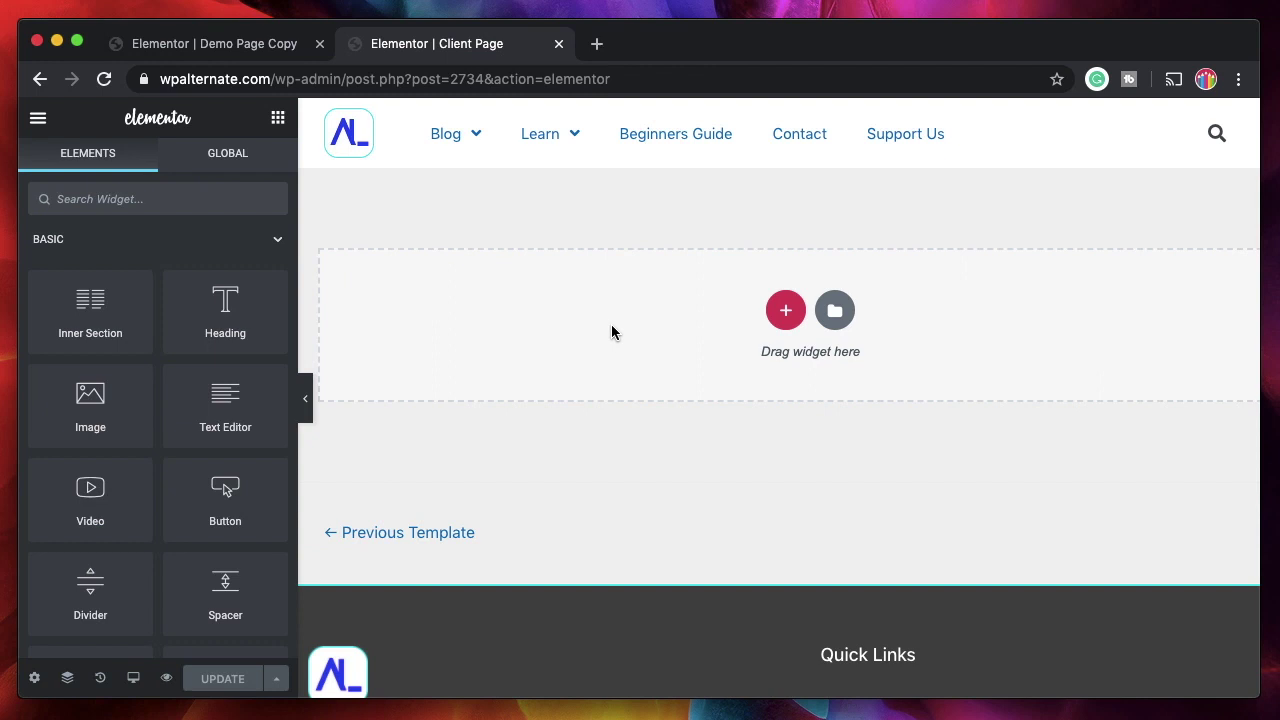
left_click(205, 45)
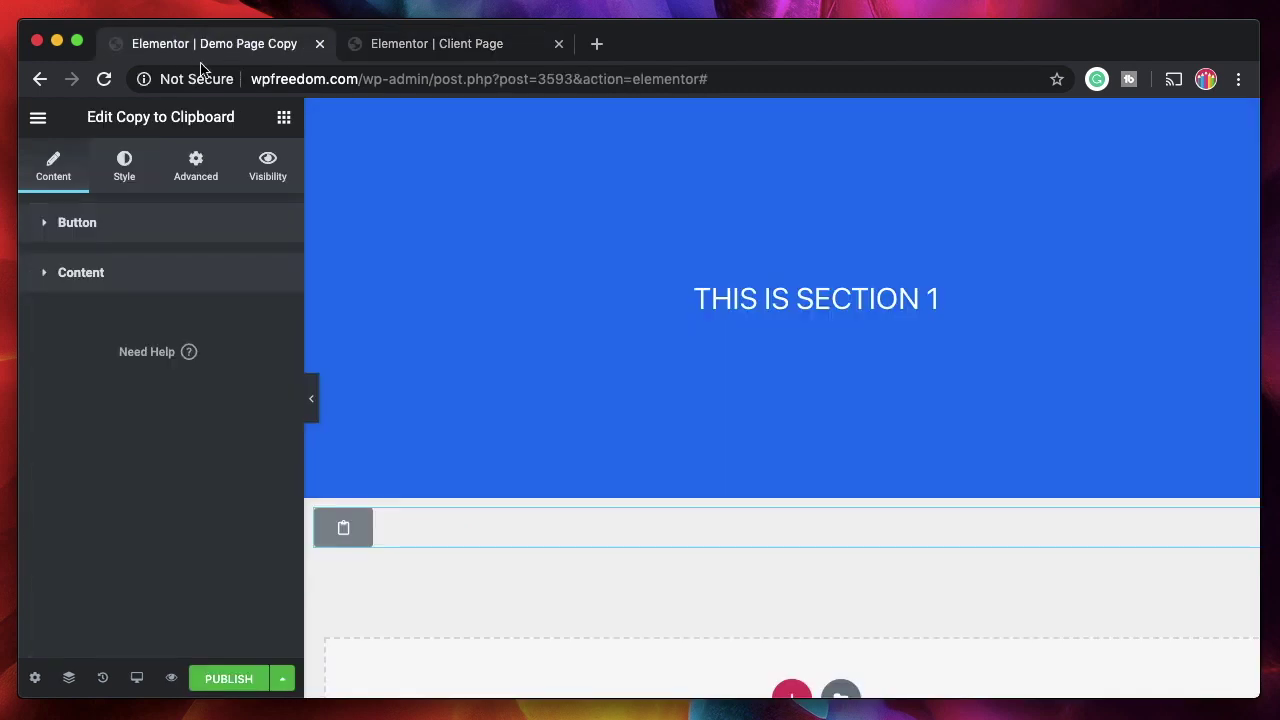
left_click(234, 679)
left_click(38, 117)
scroll(110, 600, "down", 3)
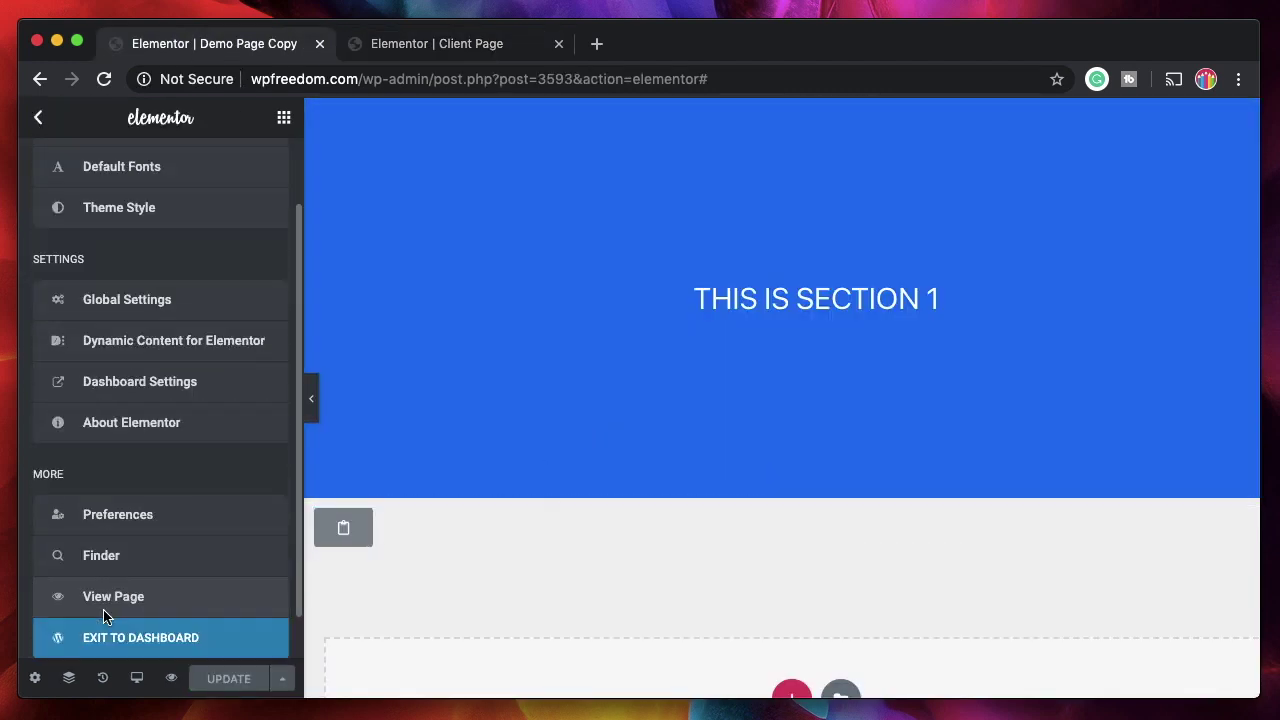
left_click(155, 600)
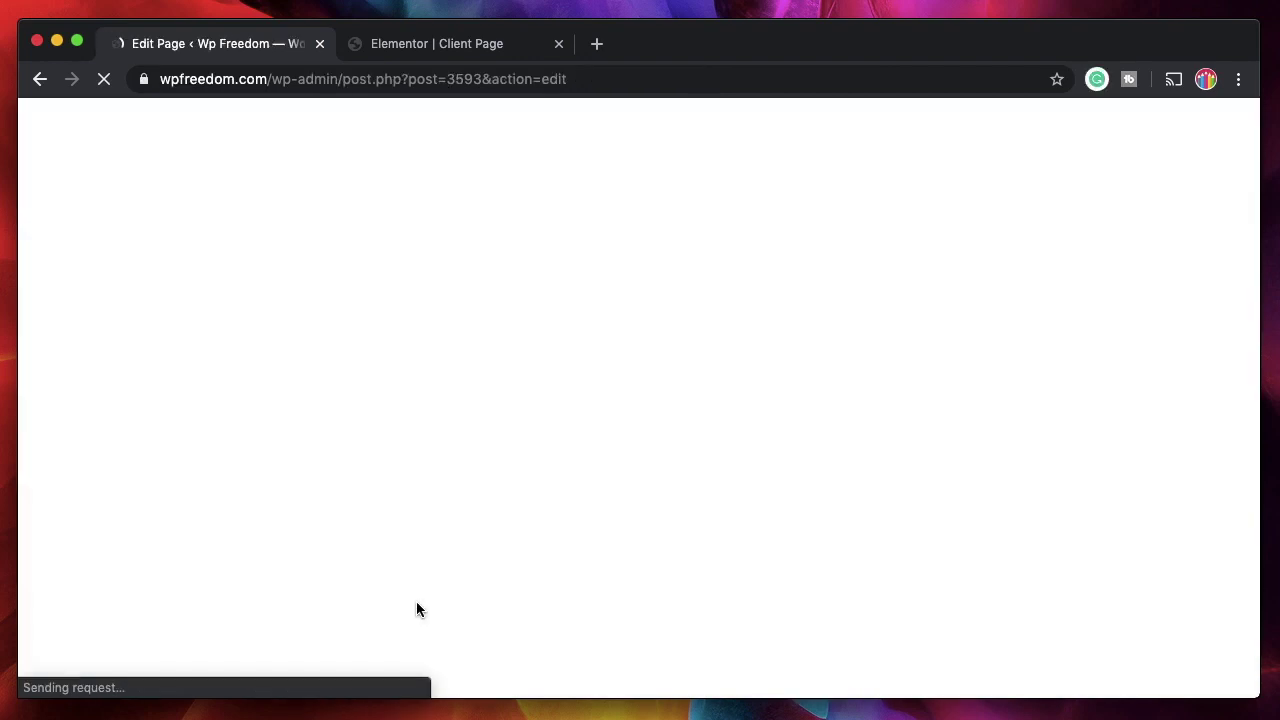
Set the page's URL slug to "copy" and update the page
scroll(1100, 520, "down", 2)
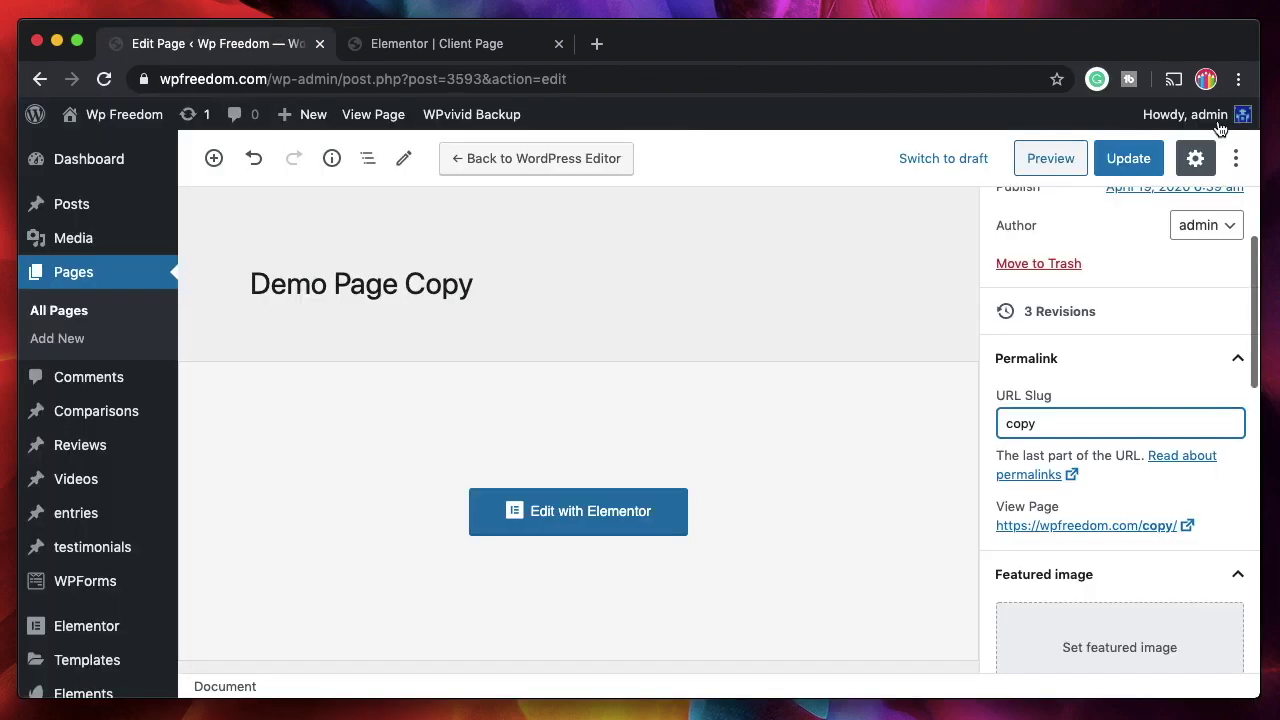
left_click(1128, 158)
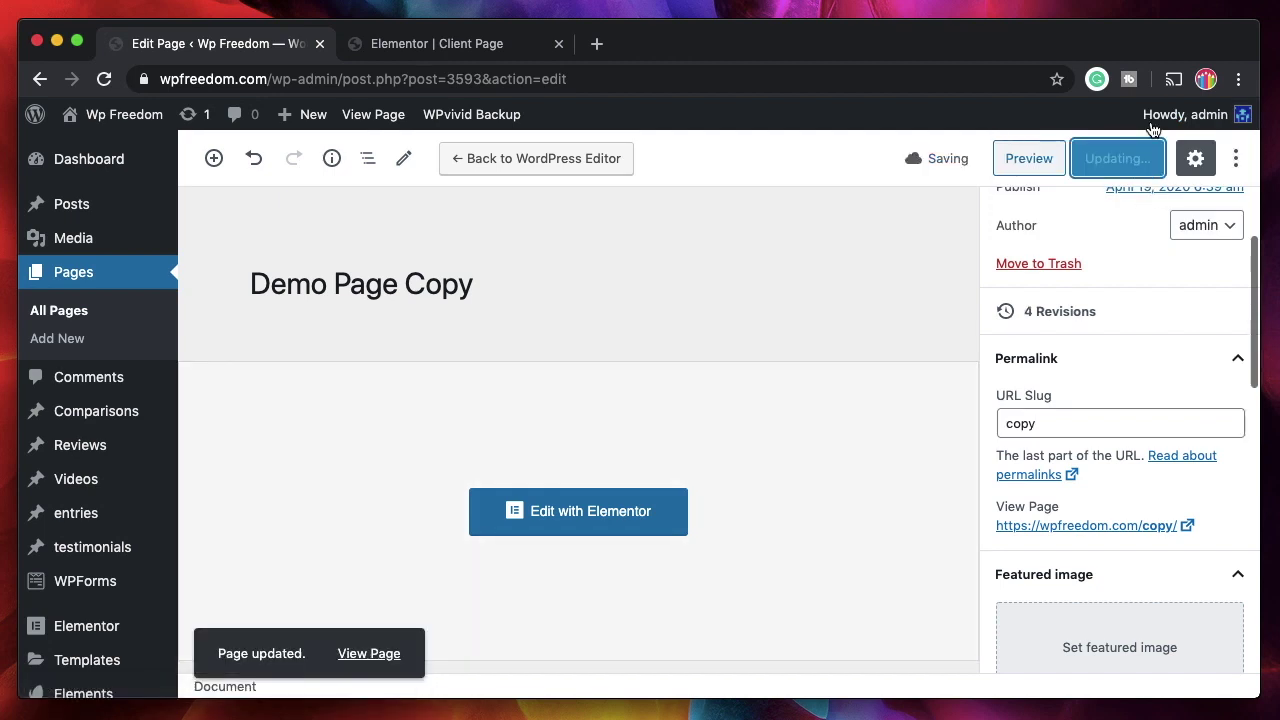
Log out of the WordPress admin account and open the published page at wpfreedom.com/copy/
mouse_move(1192, 118)
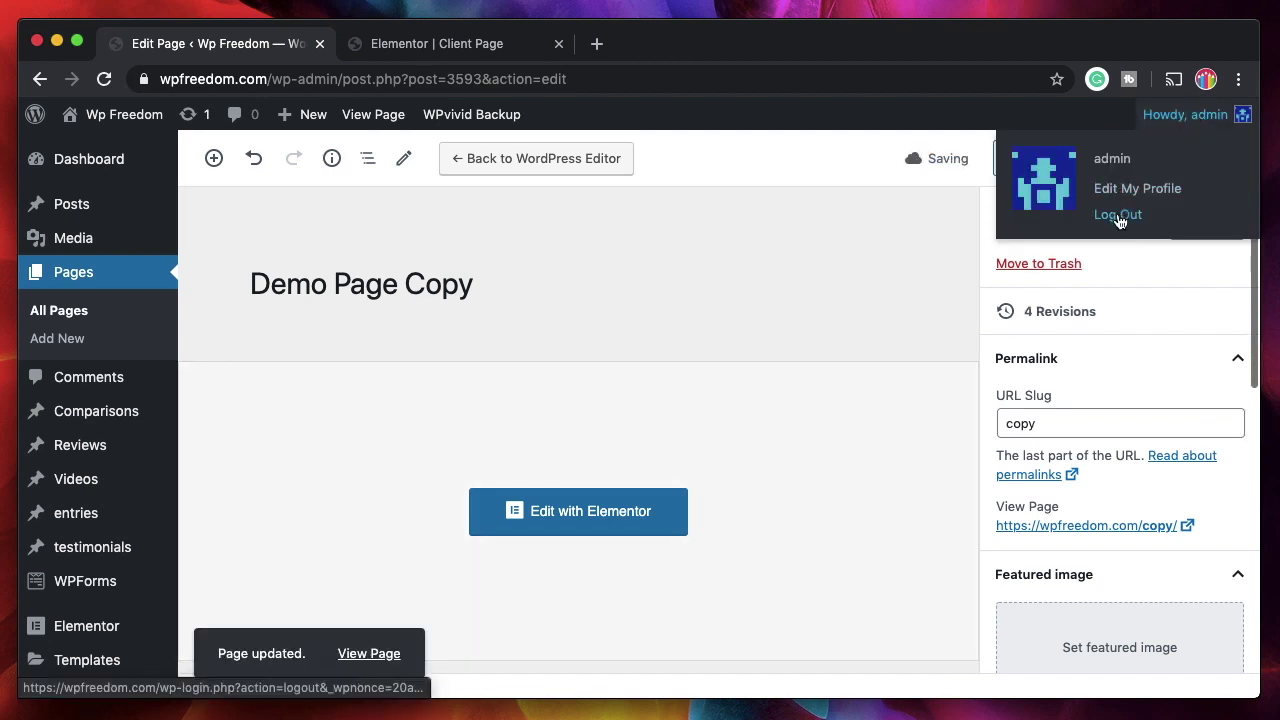
left_click(1118, 216)
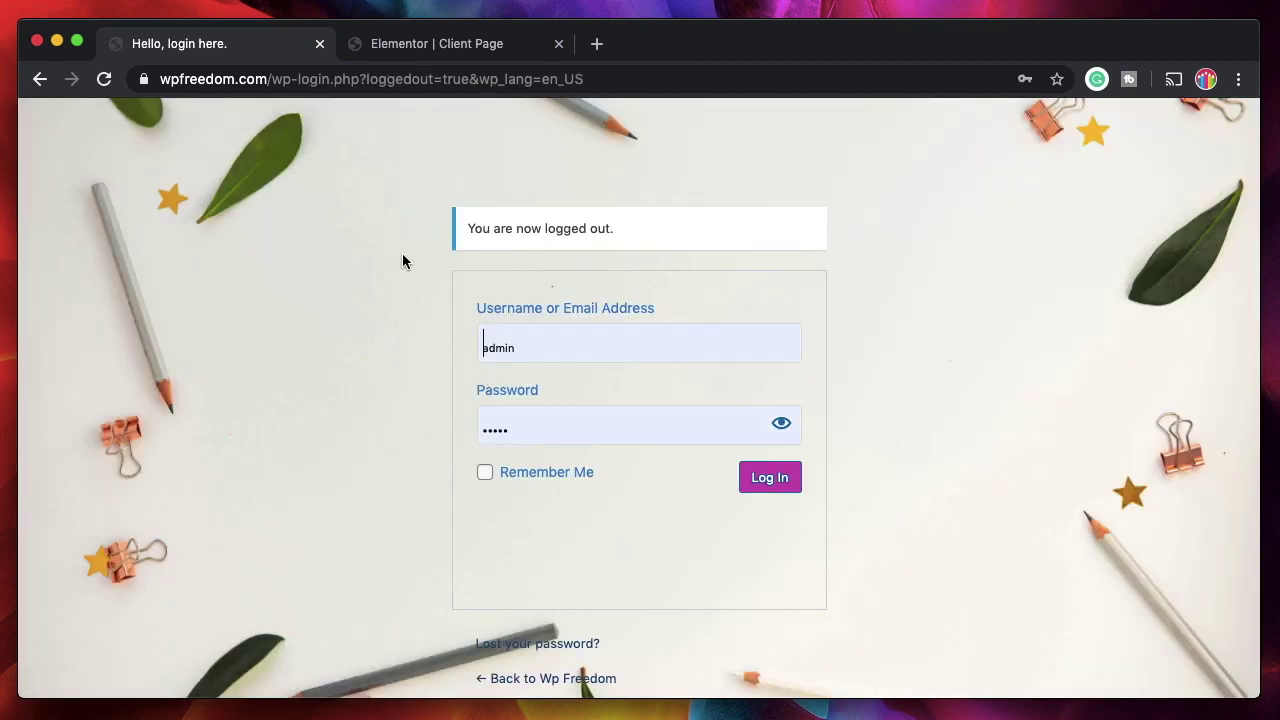
left_click(620, 86)
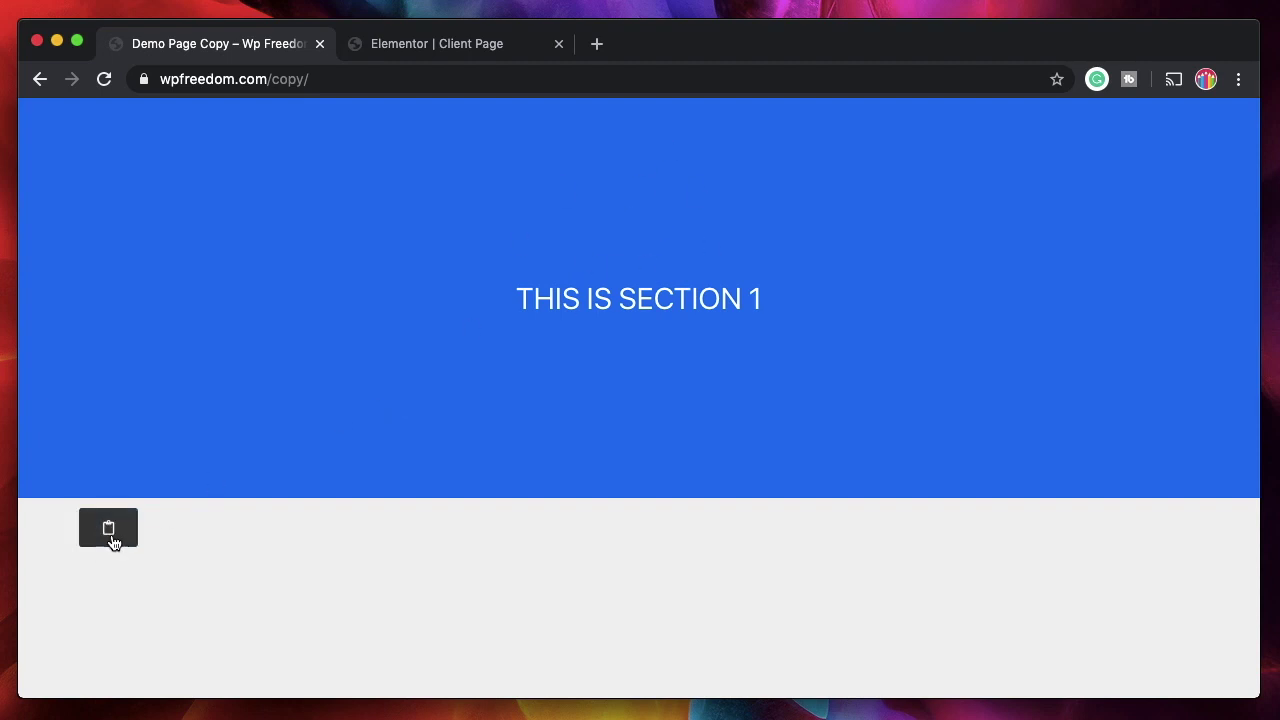
Copy the section's code with the clipboard button under section 1 on the published Demo Page Copy page
left_click(425, 44)
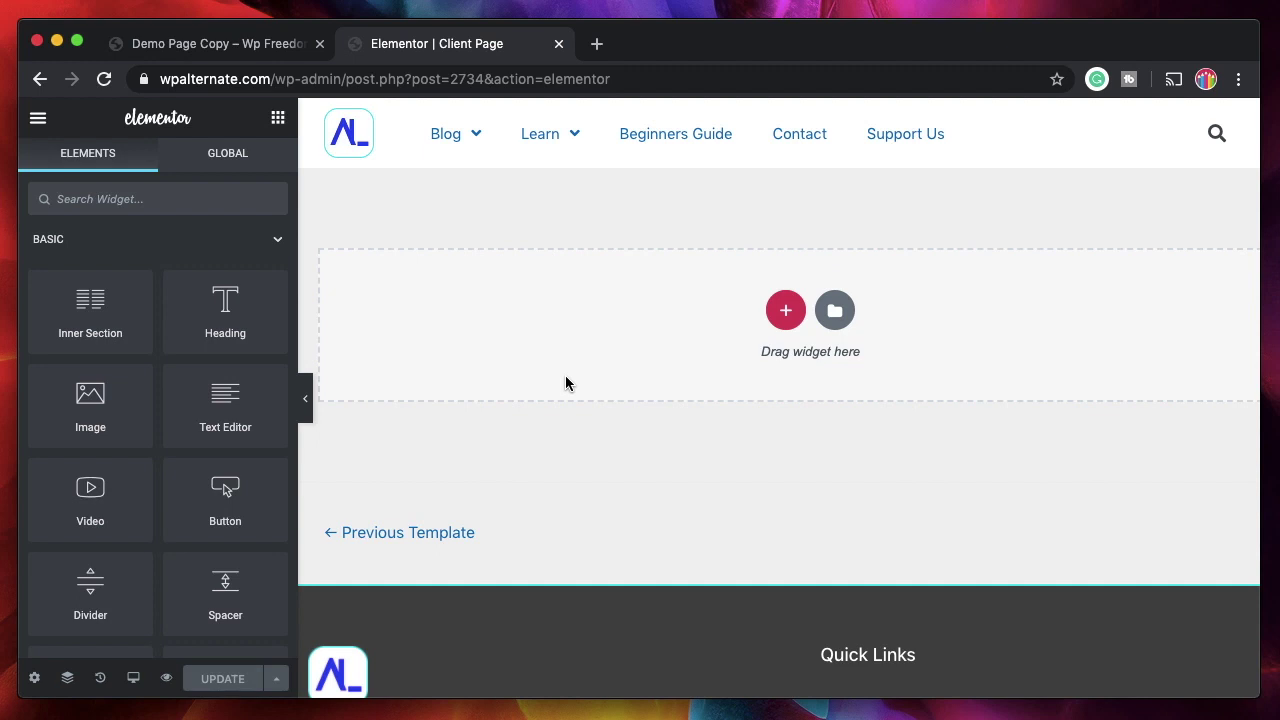
left_click(212, 44)
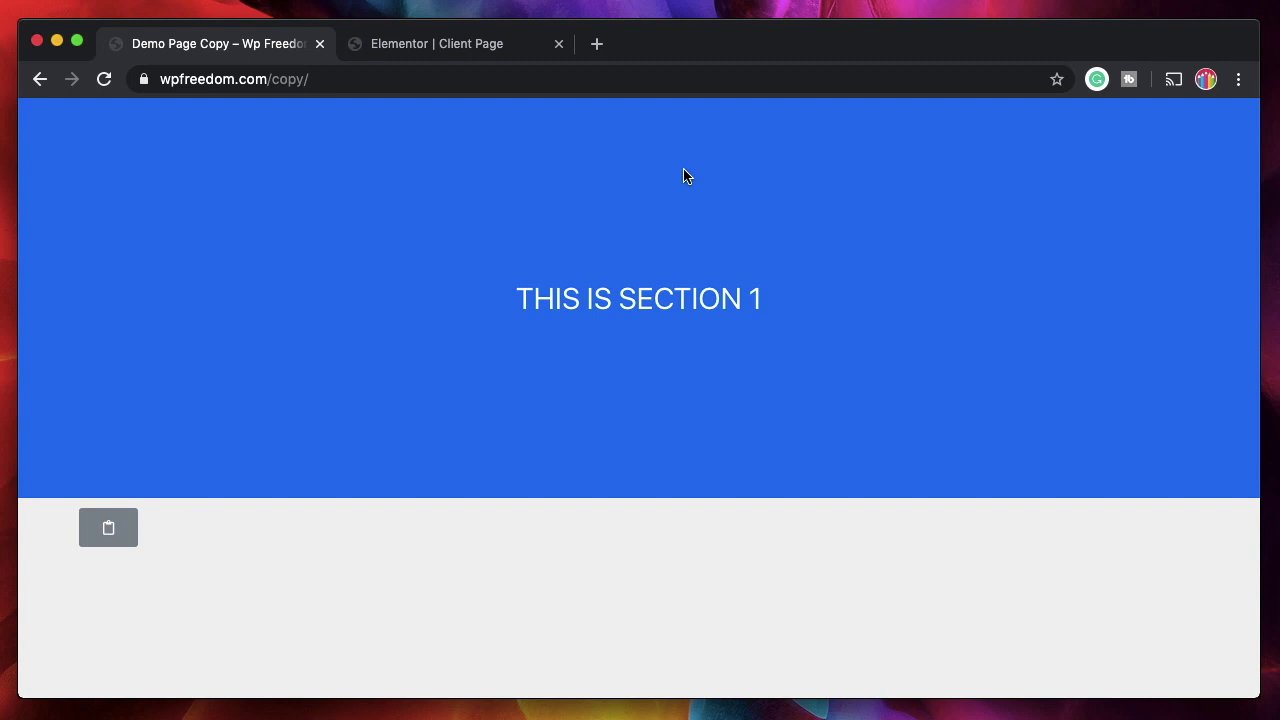
left_click(120, 532)
Paste the section from the clipboard into the empty area of the Client Page on wpalternate.com, allowing the site clipboard access
left_click(430, 45)
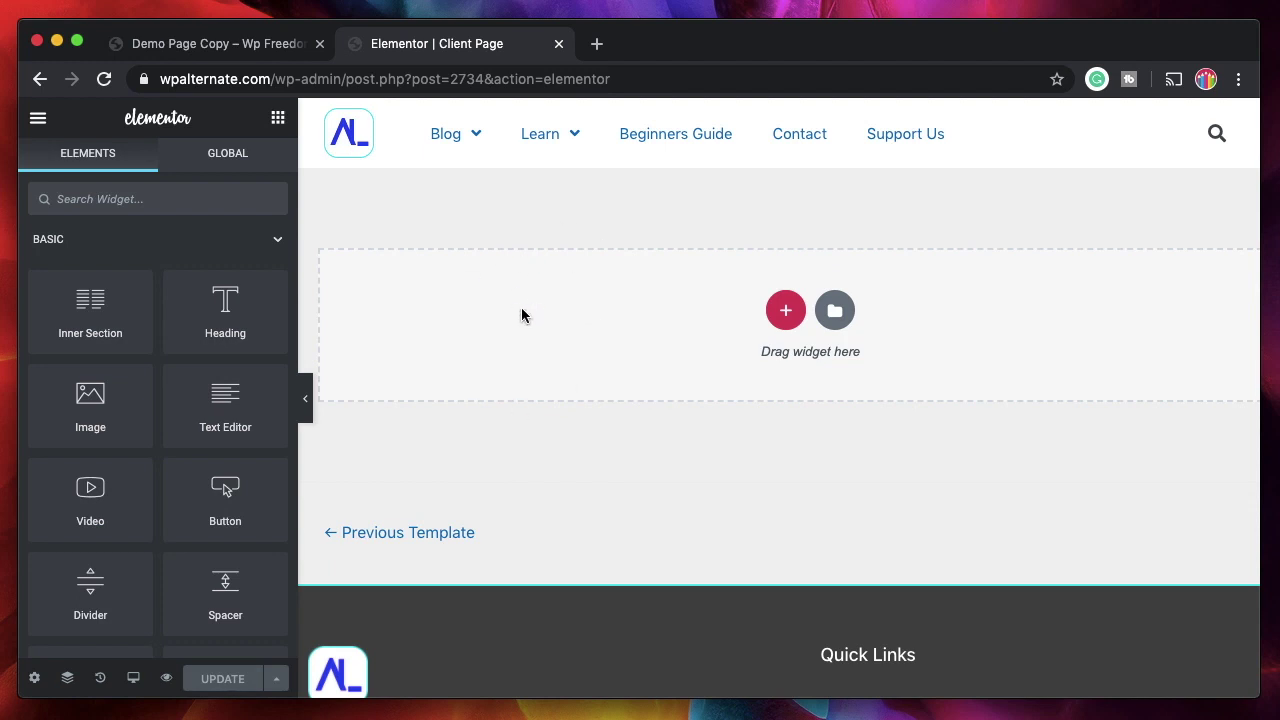
right_click(578, 296)
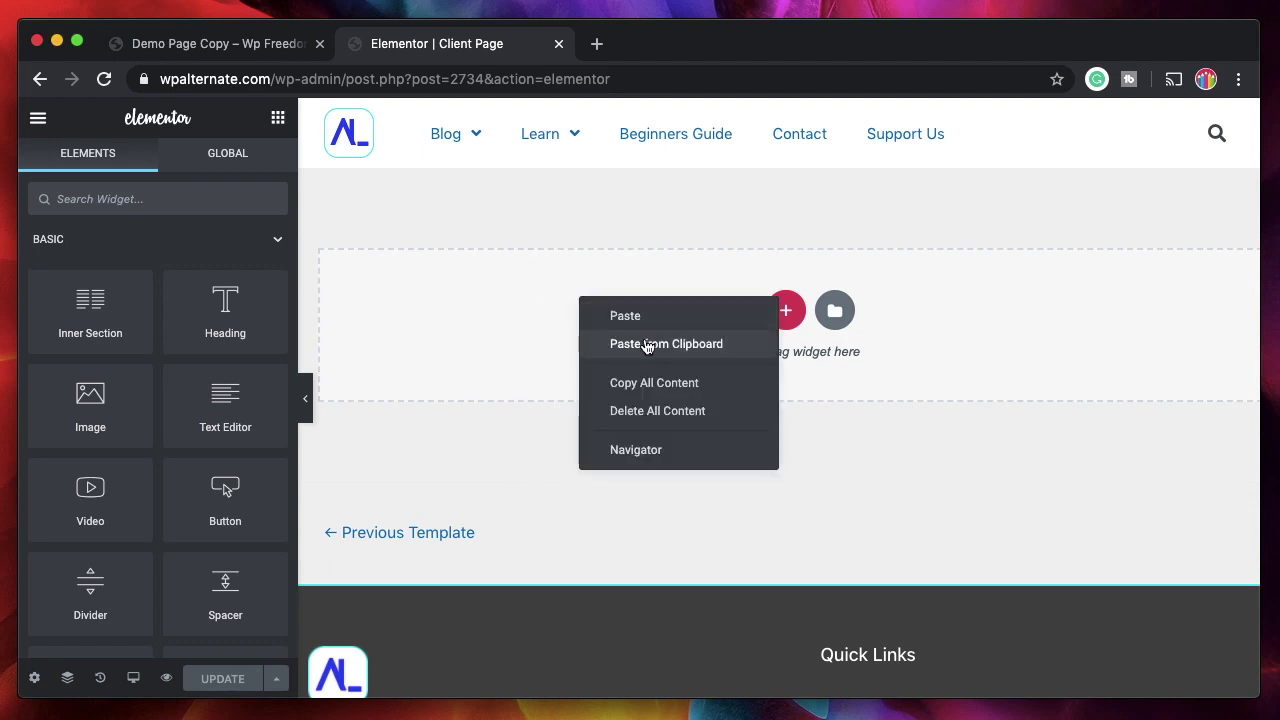
left_click(647, 344)
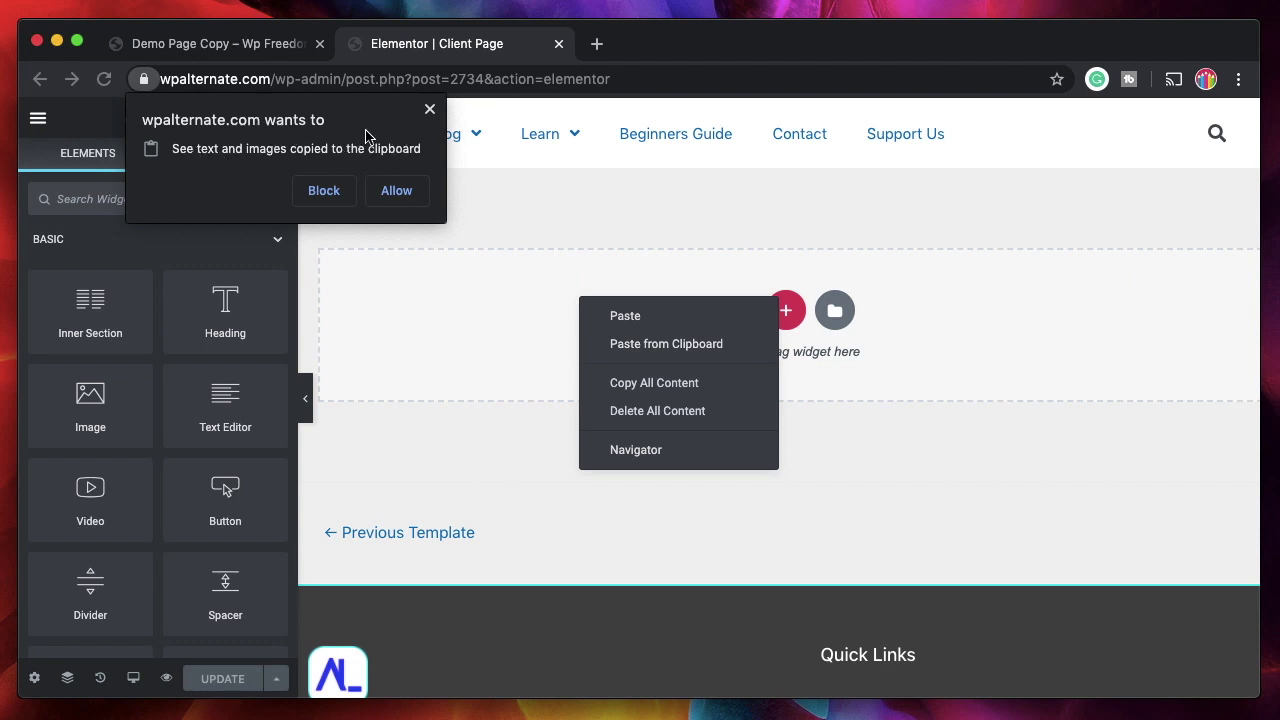
left_click(396, 191)
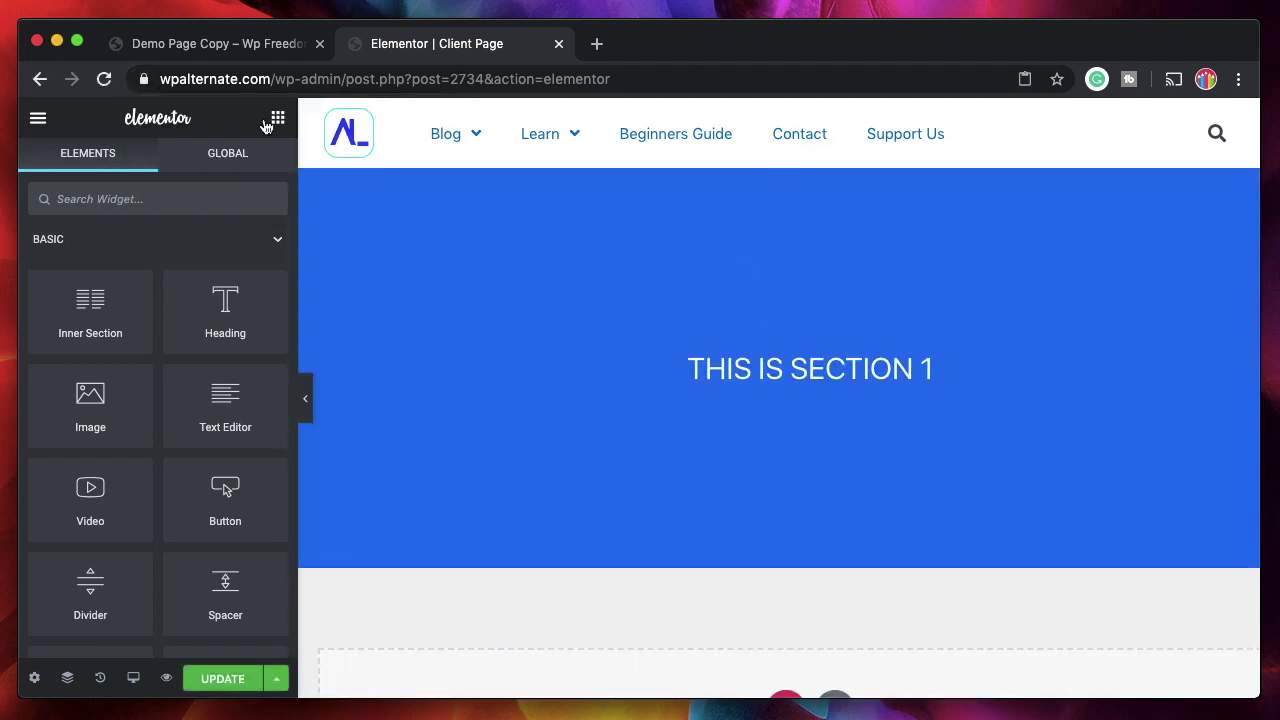
Compare the published Demo Page Copy section with the section pasted into the Client Page
left_click(251, 44)
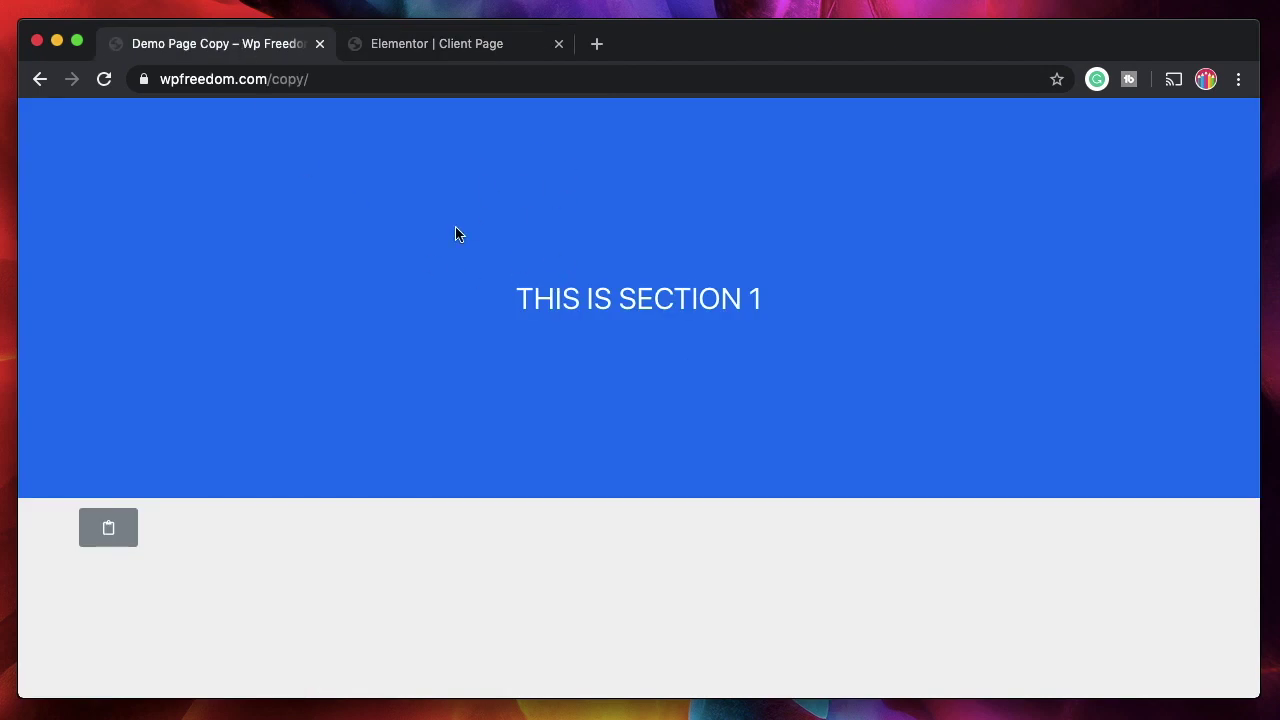
left_click(420, 44)
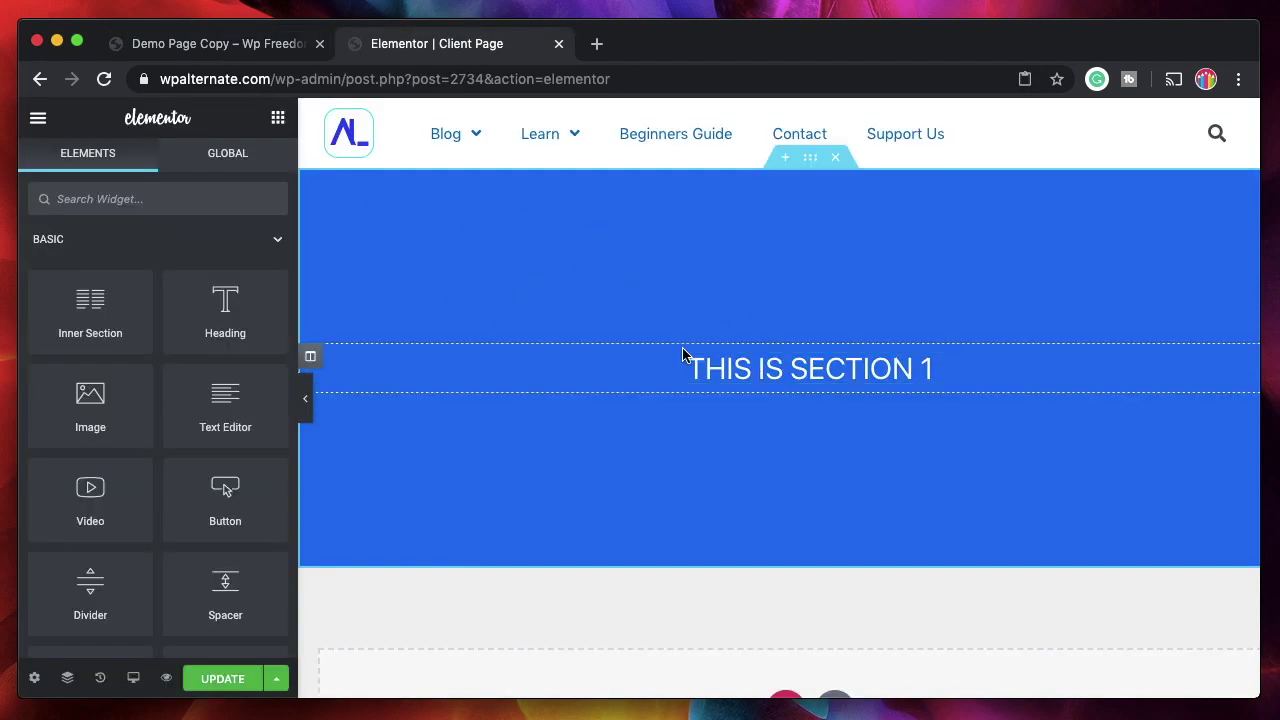
left_click(196, 50)
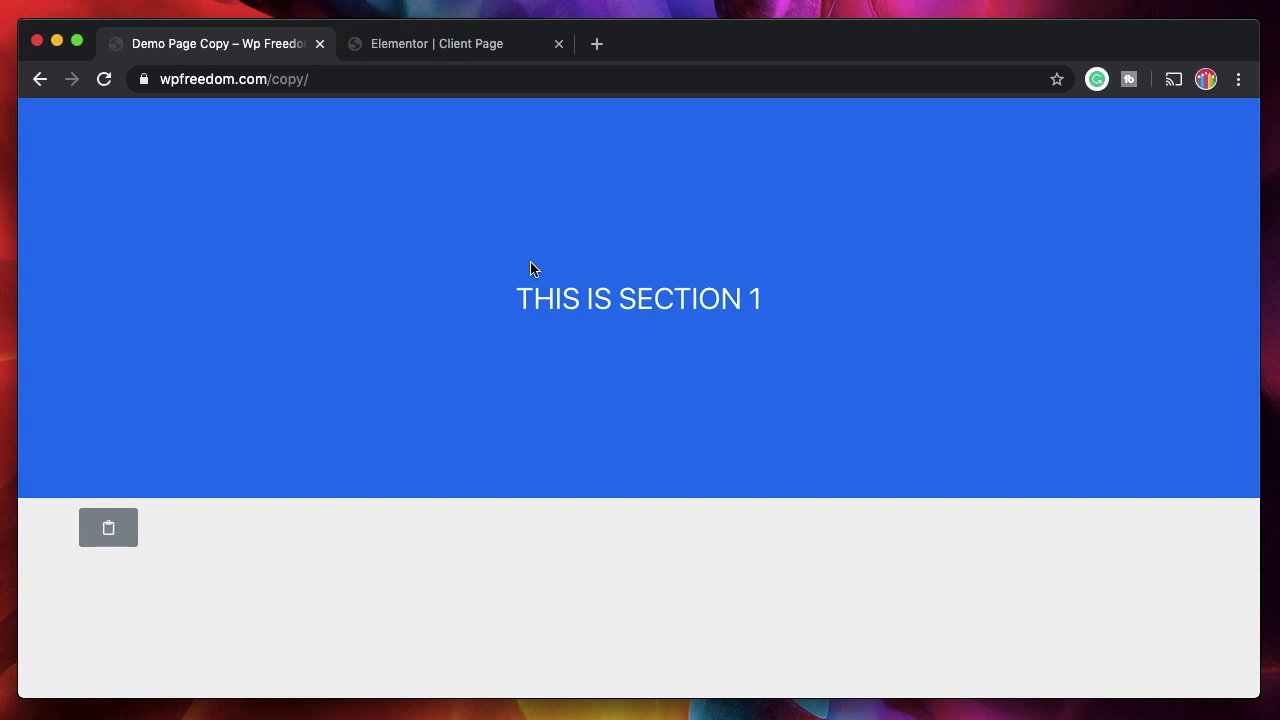
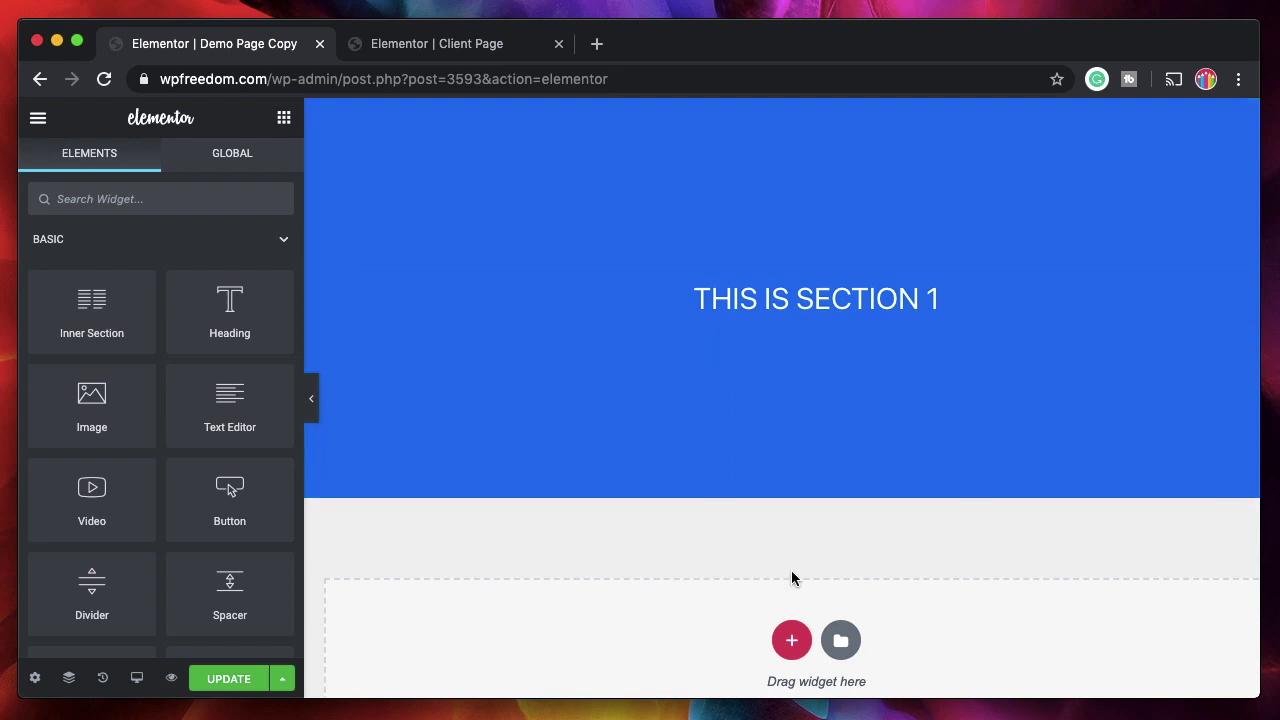
Review sections 1, 2 and 3 of the Demo Page Copy page in the editor
scroll(791, 572, "down", 2)
scroll(770, 568, "up", 2)
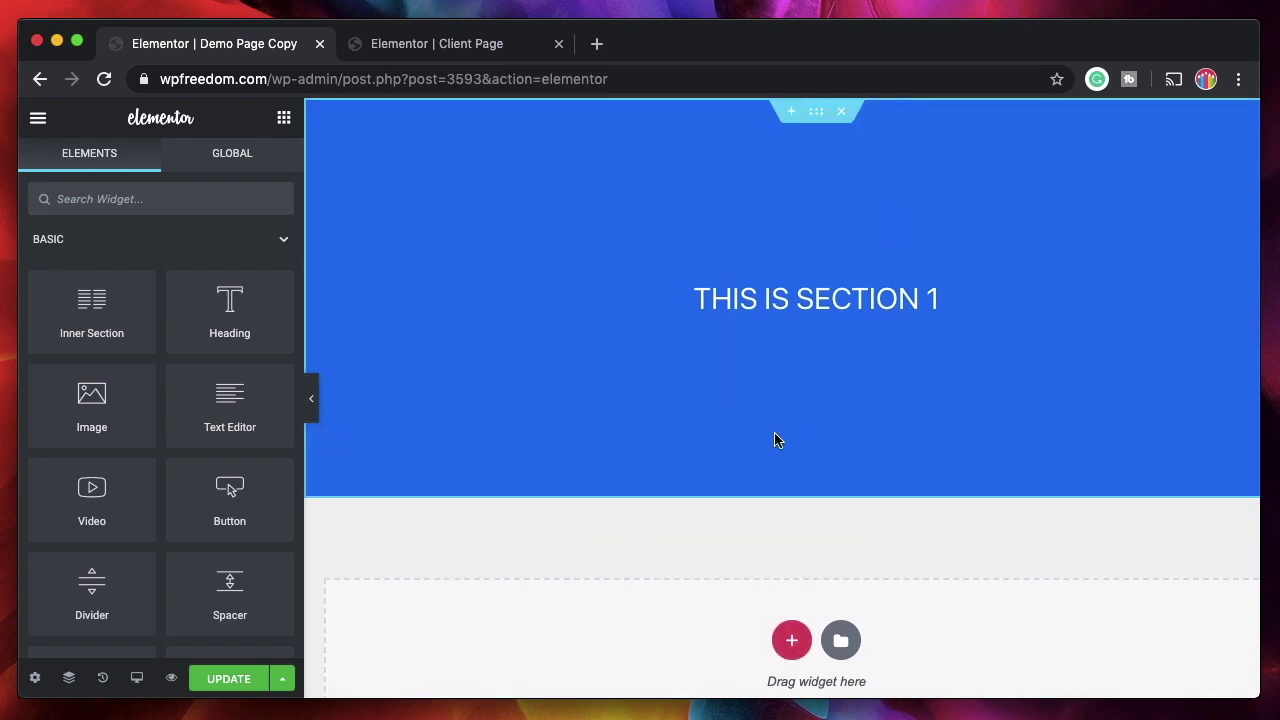
scroll(777, 438, "down", 1)
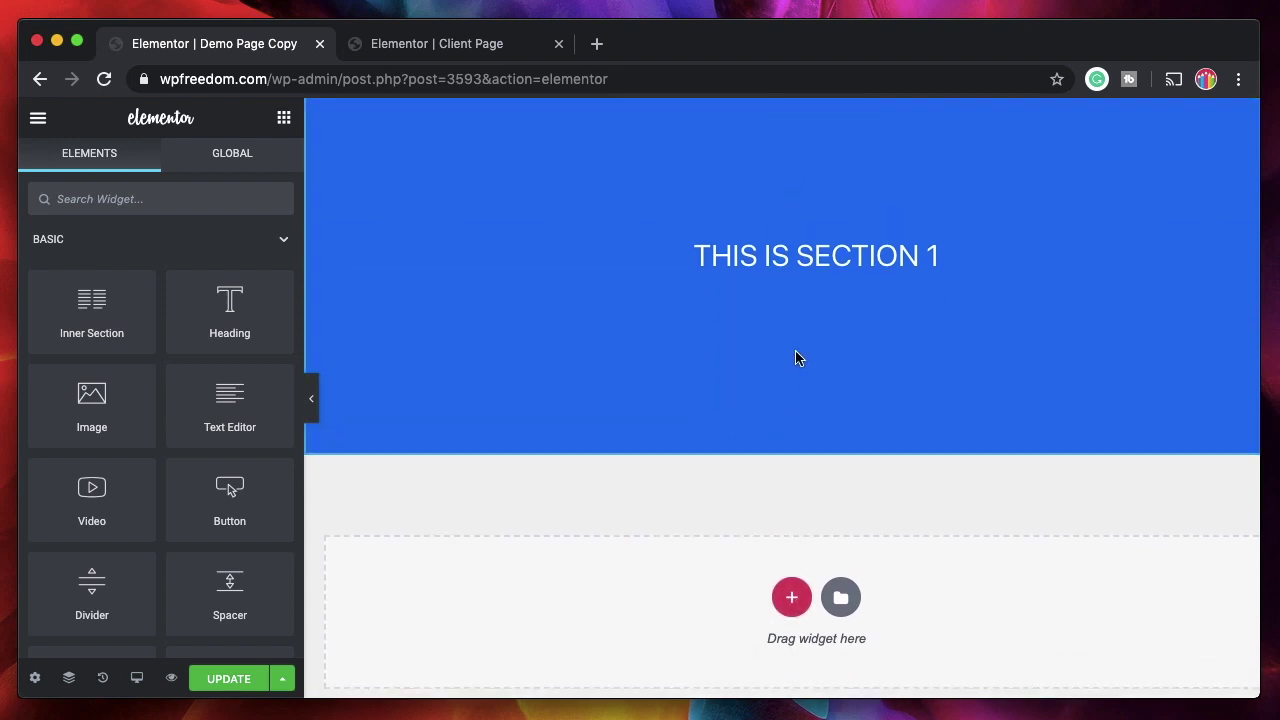
key("ctrl+z")
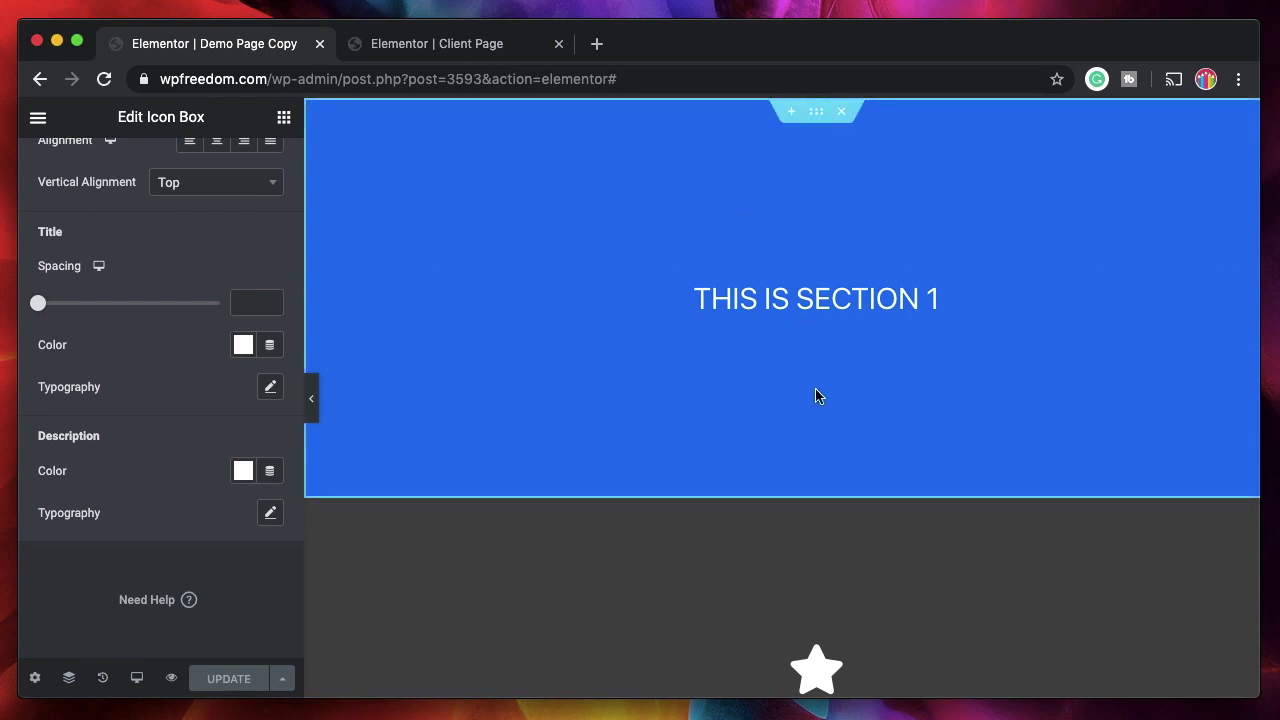
scroll(818, 394, "down", 7)
scroll(830, 400, "down", 6)
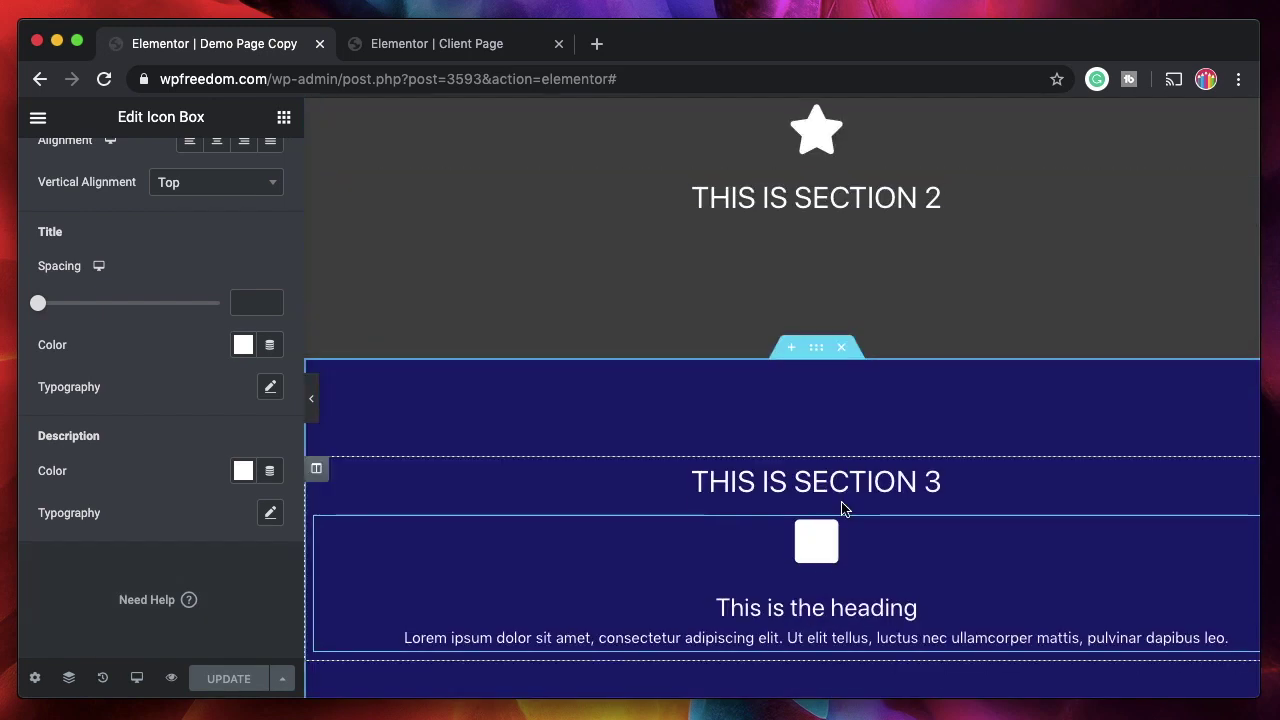
scroll(843, 509, "down", 9)
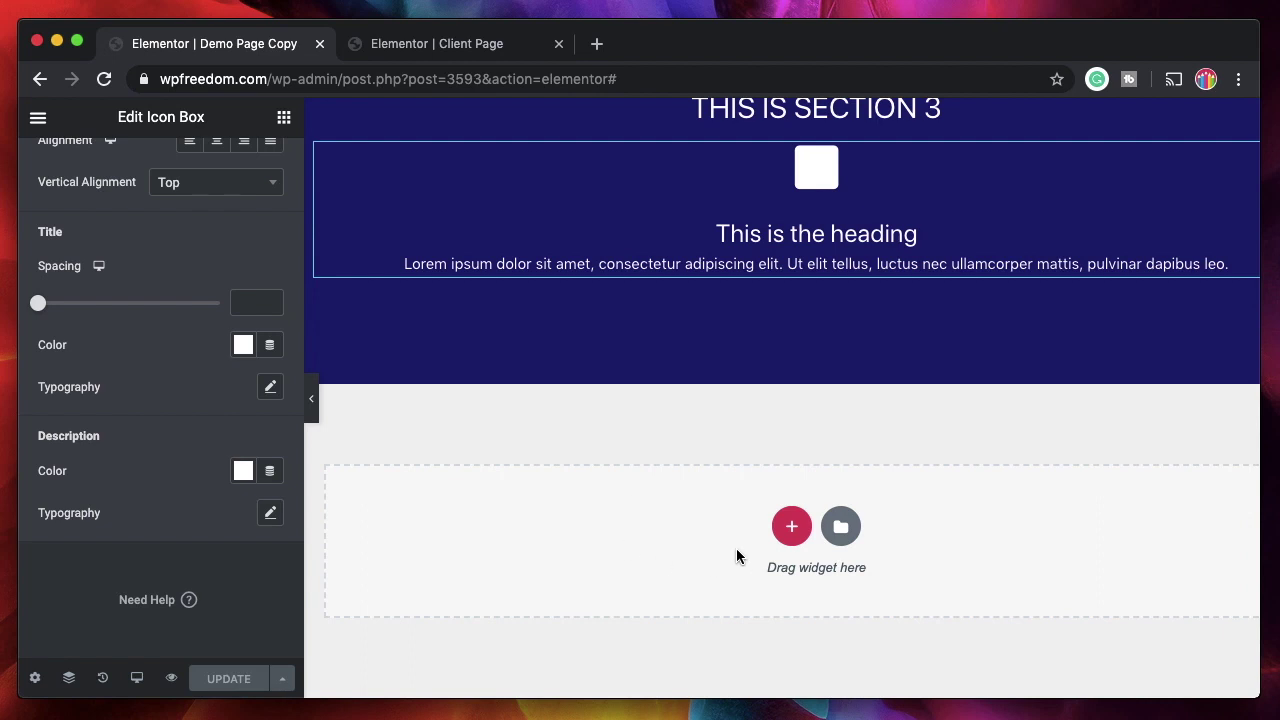
Copy all of the Demo Page Copy page's content from the empty widget area below section 3
right_click(671, 513)
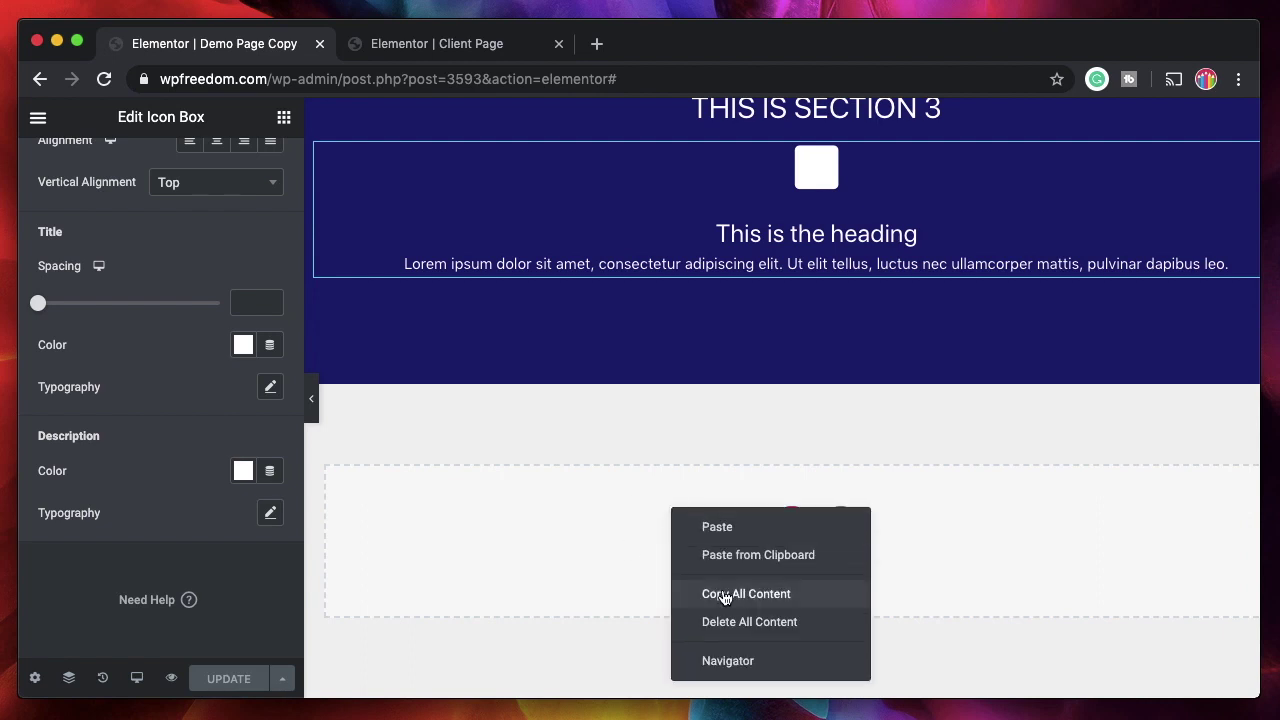
left_click(720, 594)
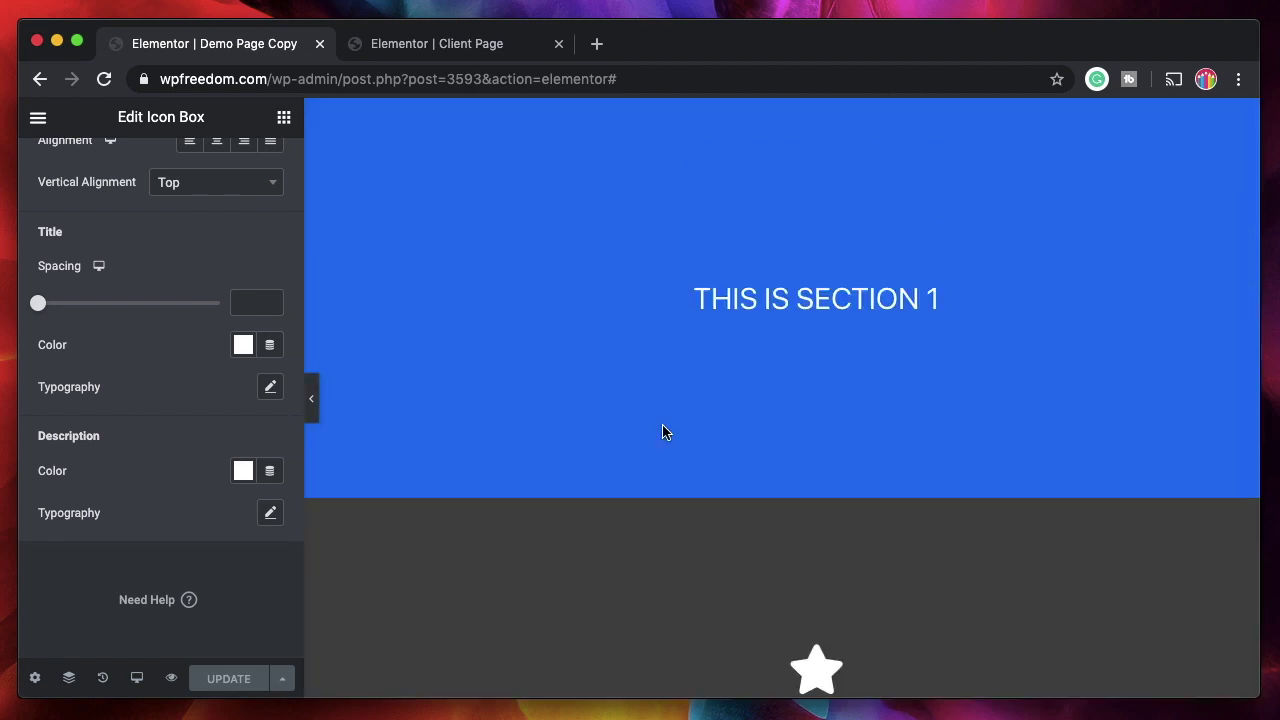
scroll(820, 300, "down", 5)
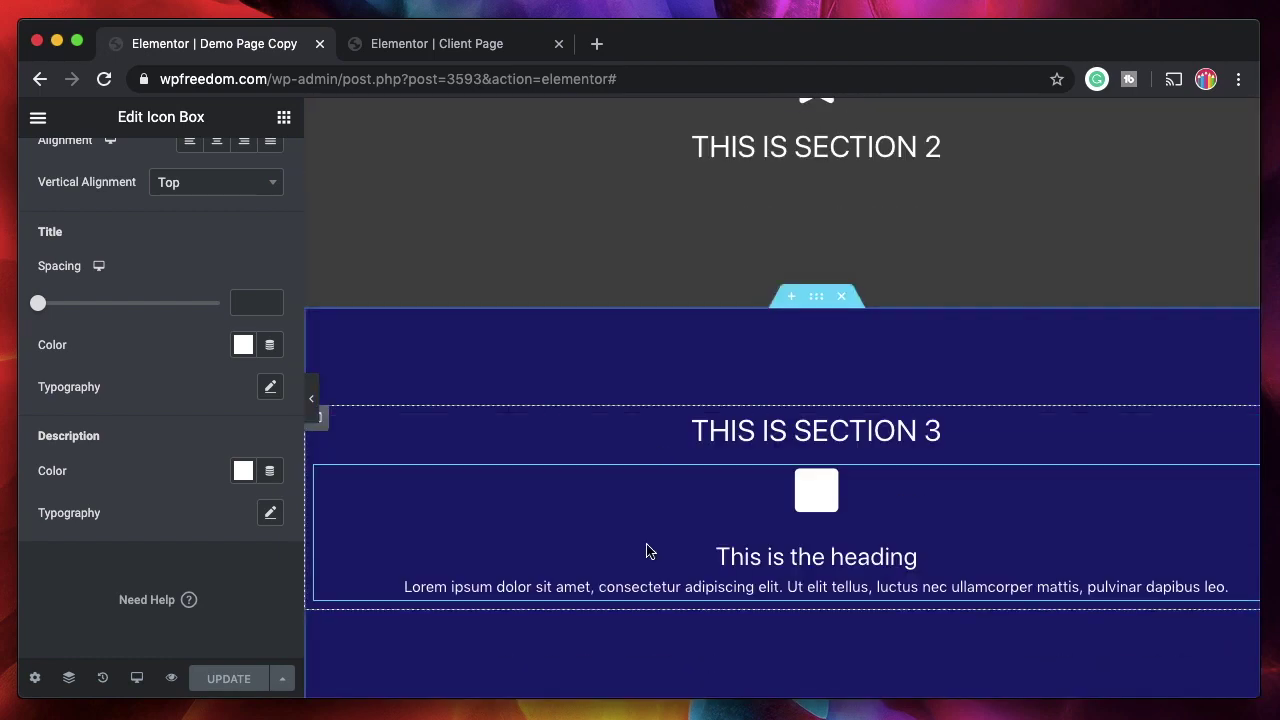
scroll(680, 450, "down", 3)
scroll(558, 460, "up", 2)
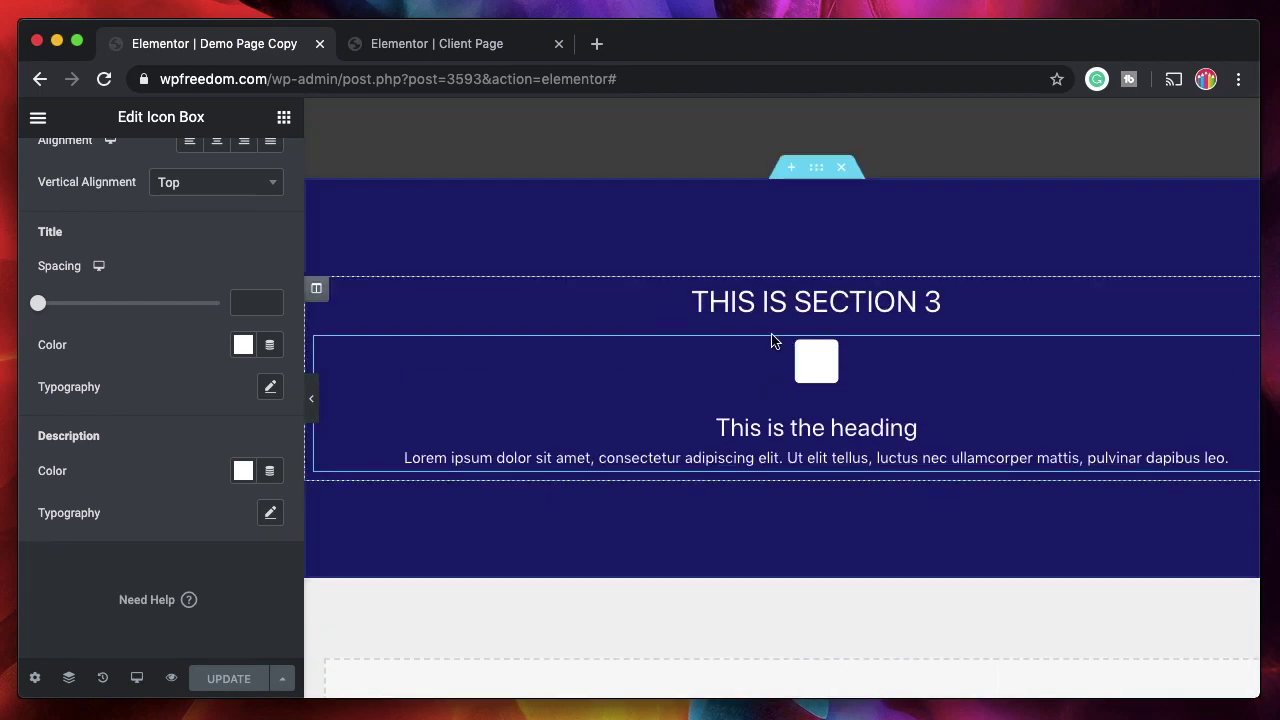
right_click(818, 170)
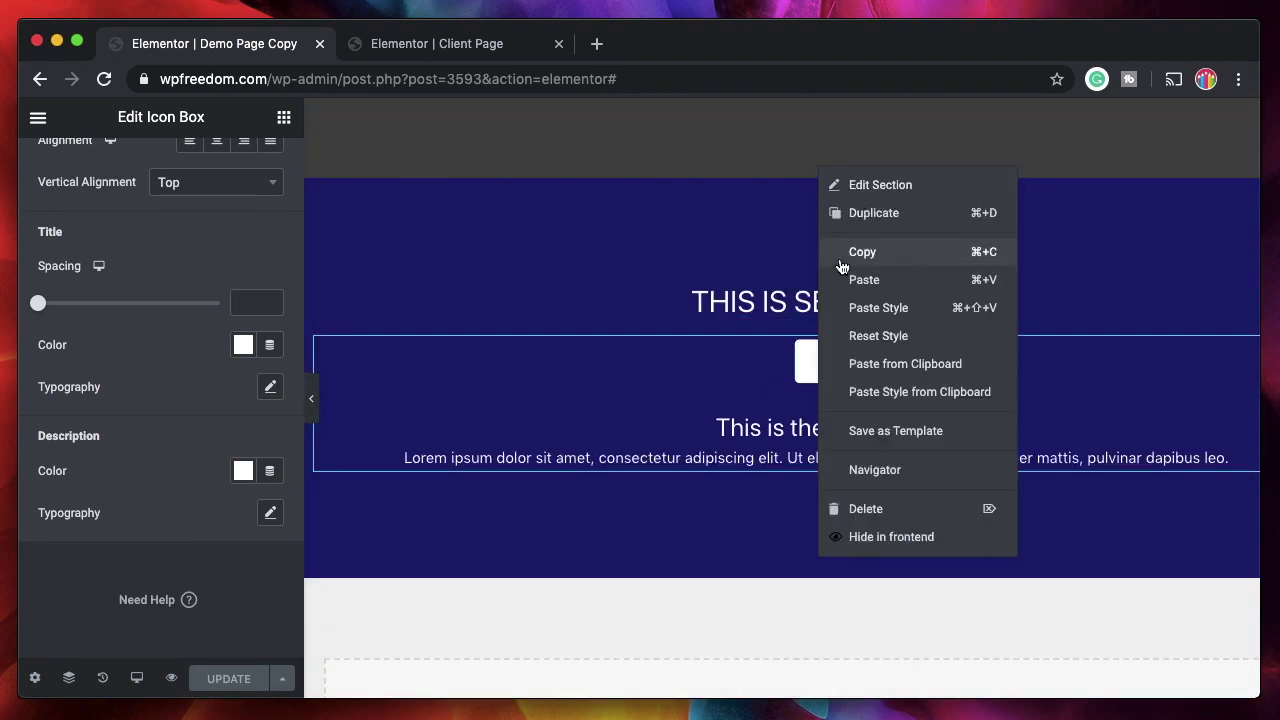
left_click(620, 642)
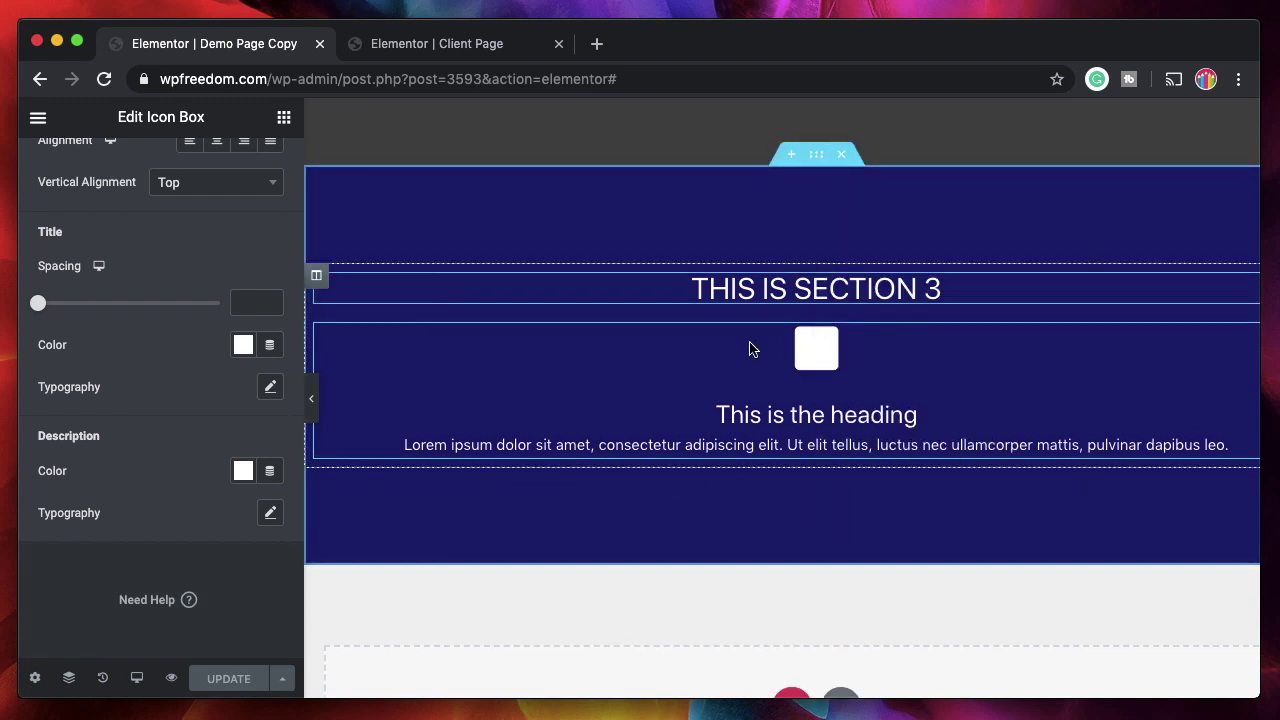
scroll(667, 484, "down", 2)
right_click(584, 510)
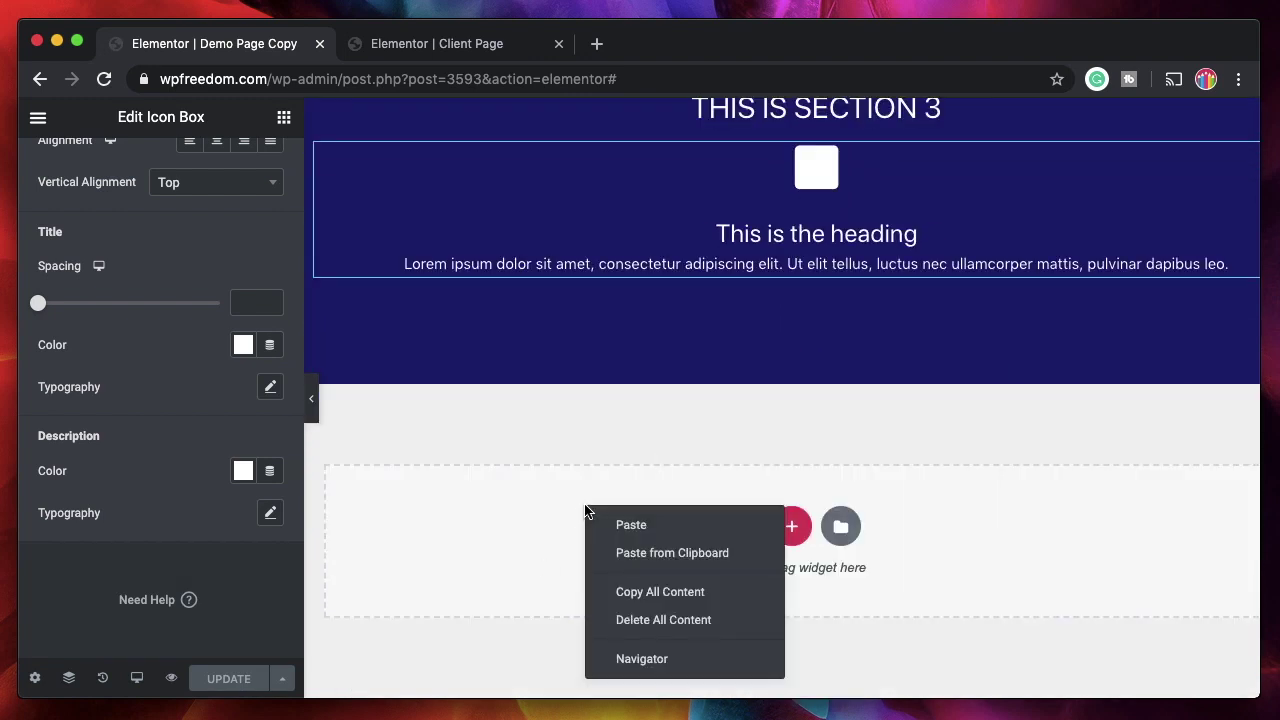
left_click(650, 587)
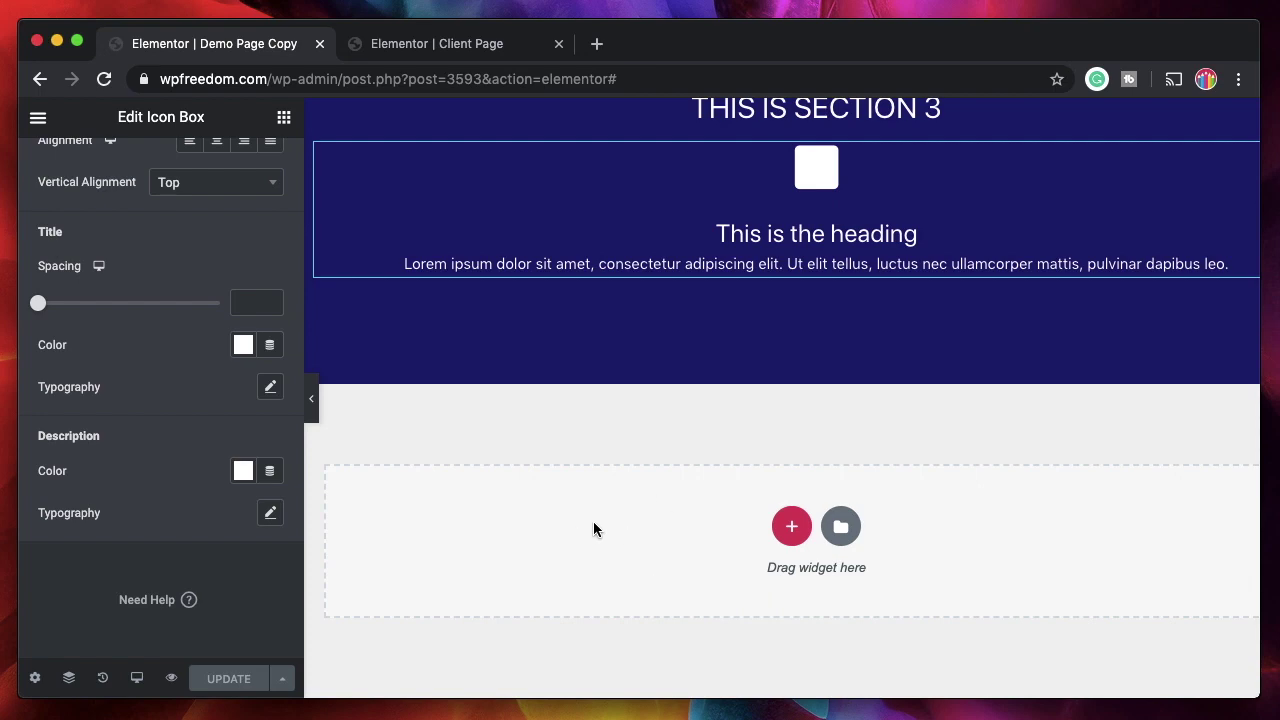
Search the widgets for "clip" and add a Copy to Clipboard widget in the empty area below section 3
scroll(754, 314, "up", 15)
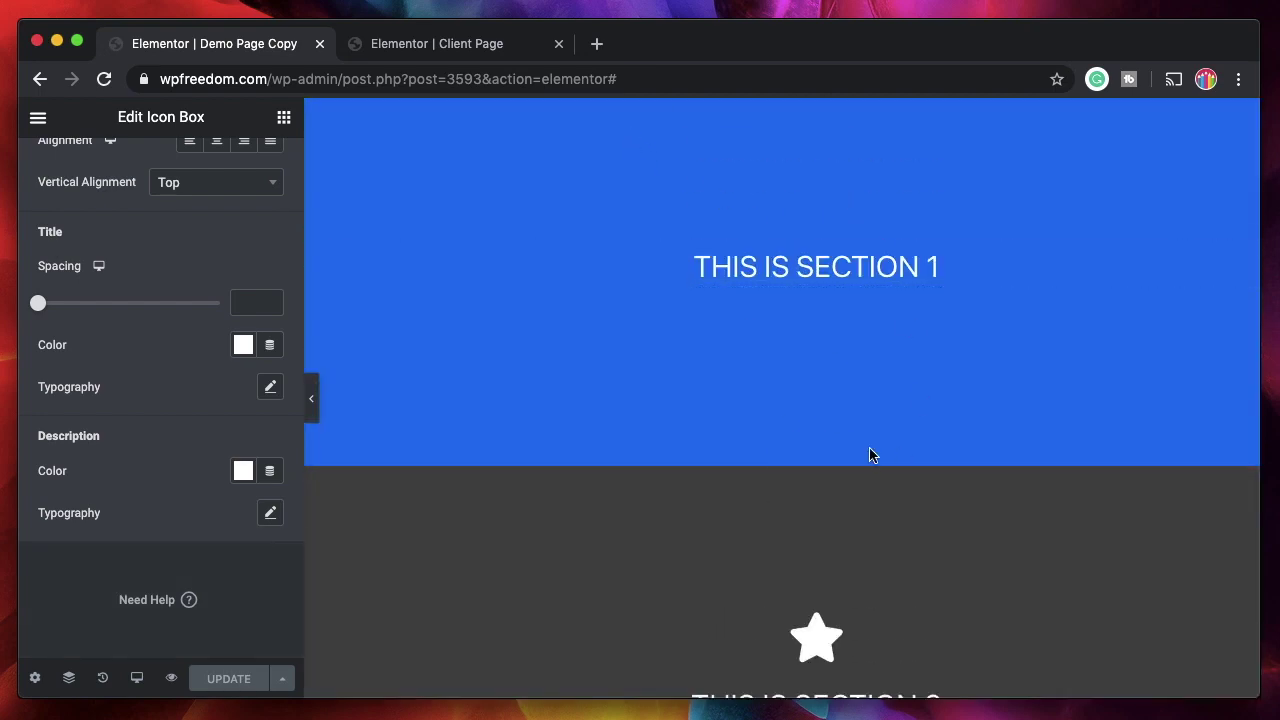
scroll(620, 372, "down", 15)
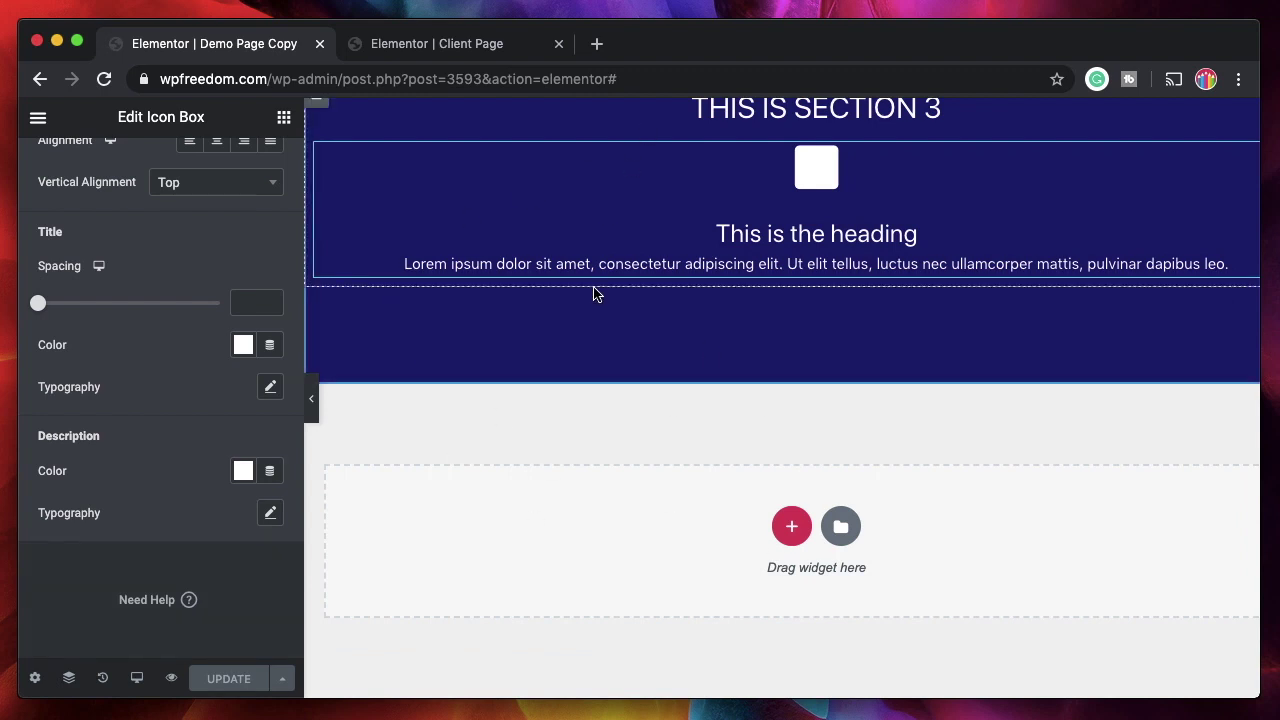
left_click(283, 118)
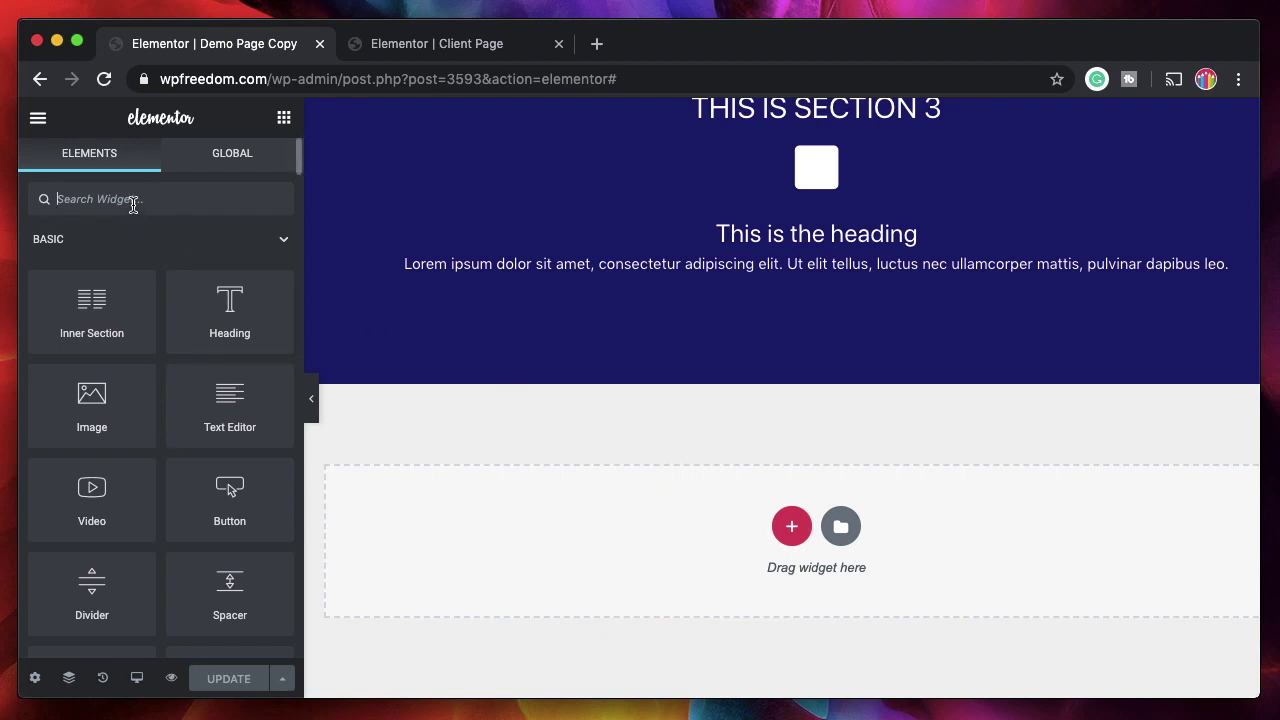
type("clip")
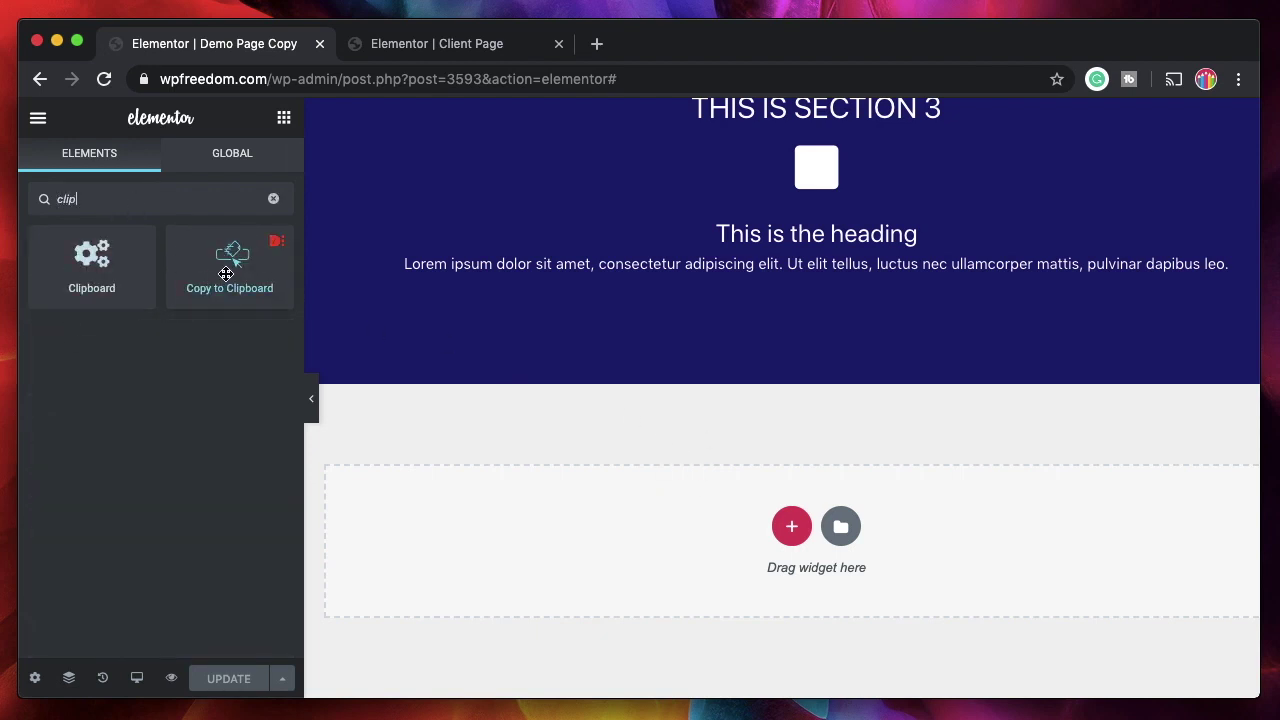
left_click_drag(226, 266, 800, 555)
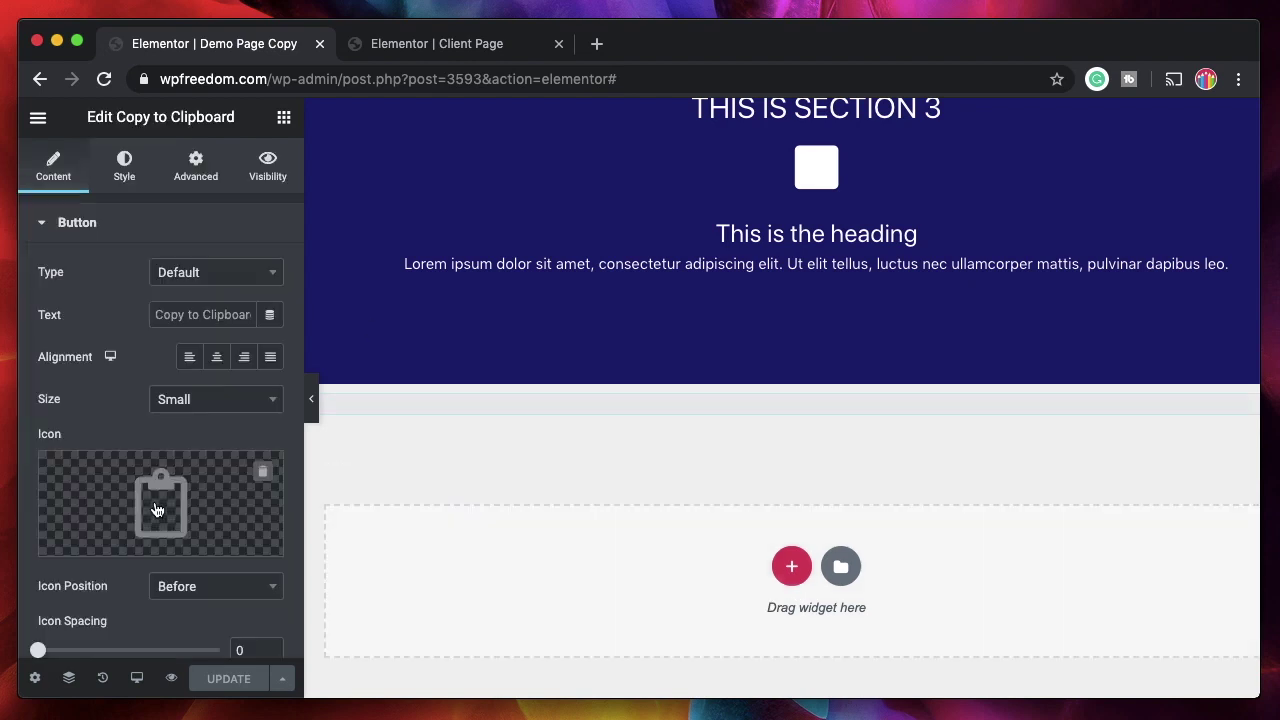
Set the Copy to Clipboard widget's content type to Textarea and replace its sample text with the copied page content code
left_click(244, 322)
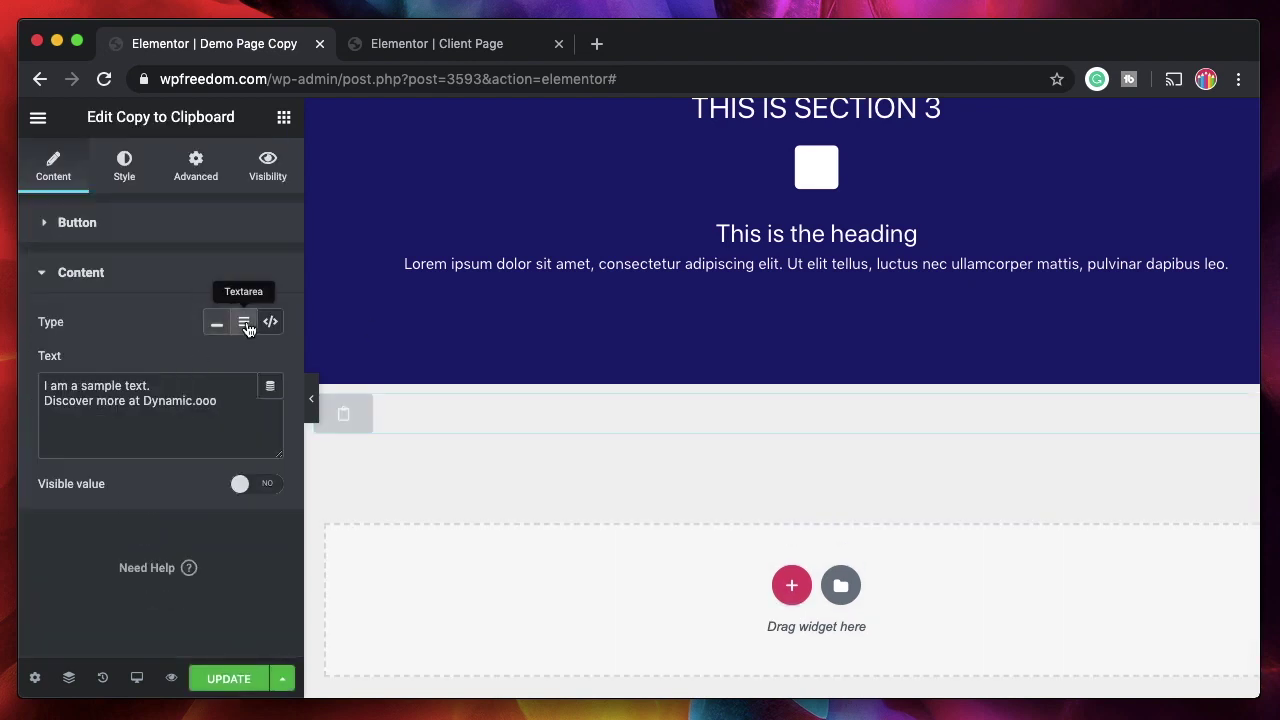
left_click(186, 431)
key("super+a")
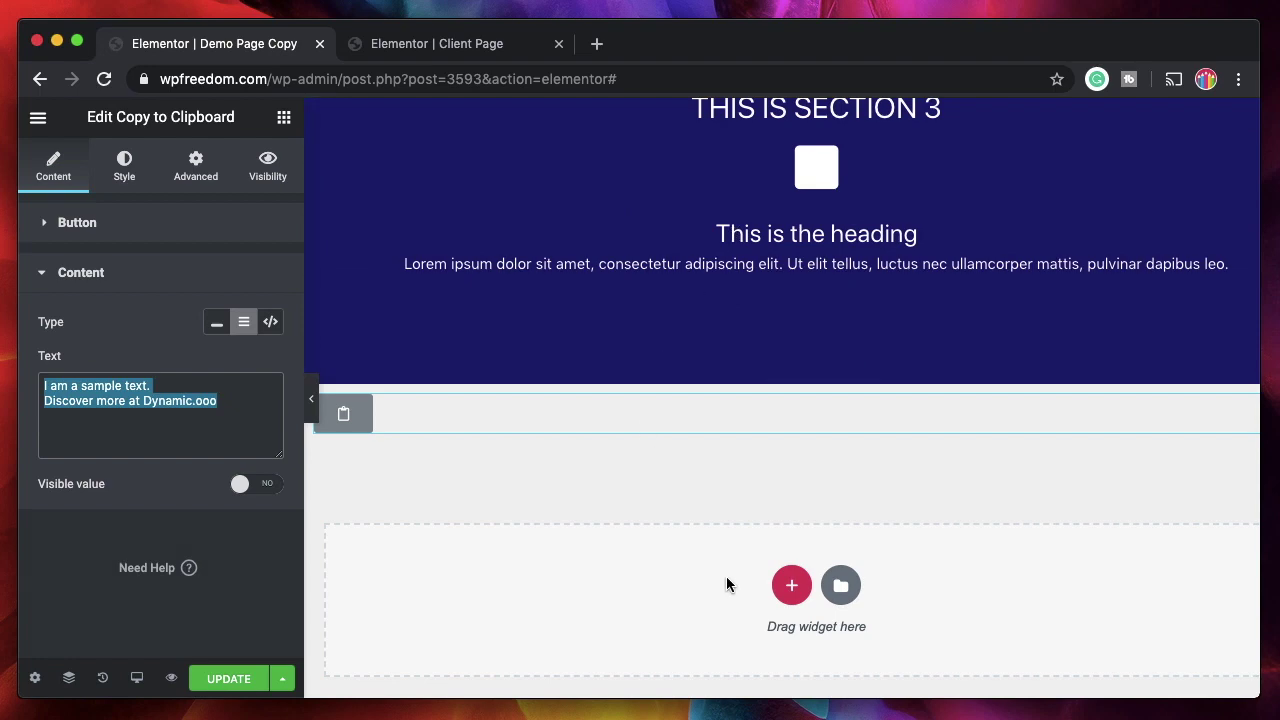
key("super+v")
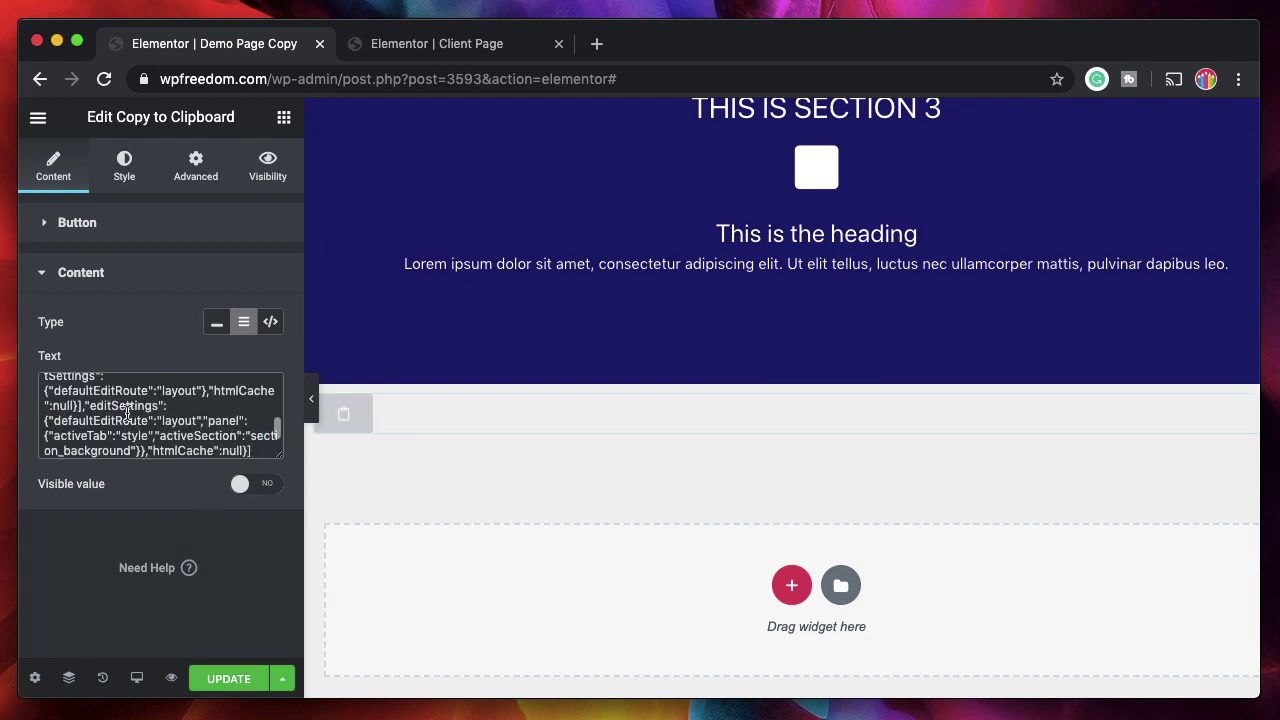
scroll(130, 414, "up", 10)
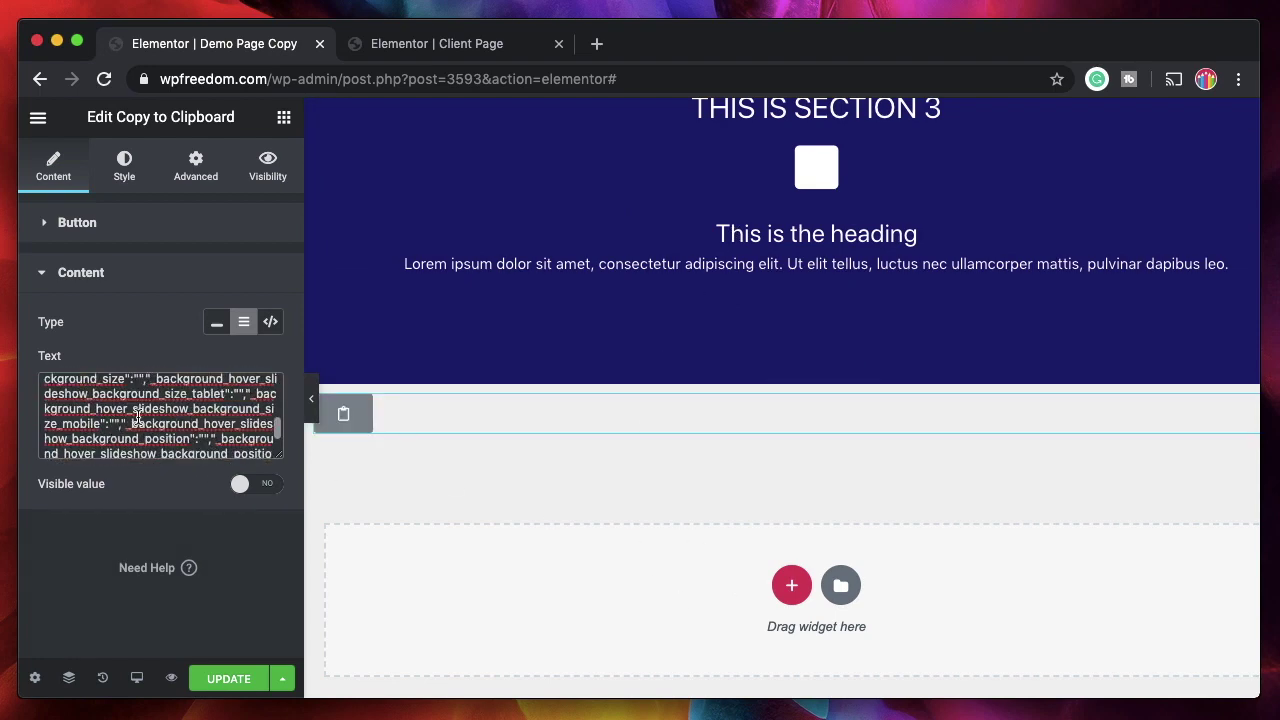
scroll(137, 421, "up", 5)
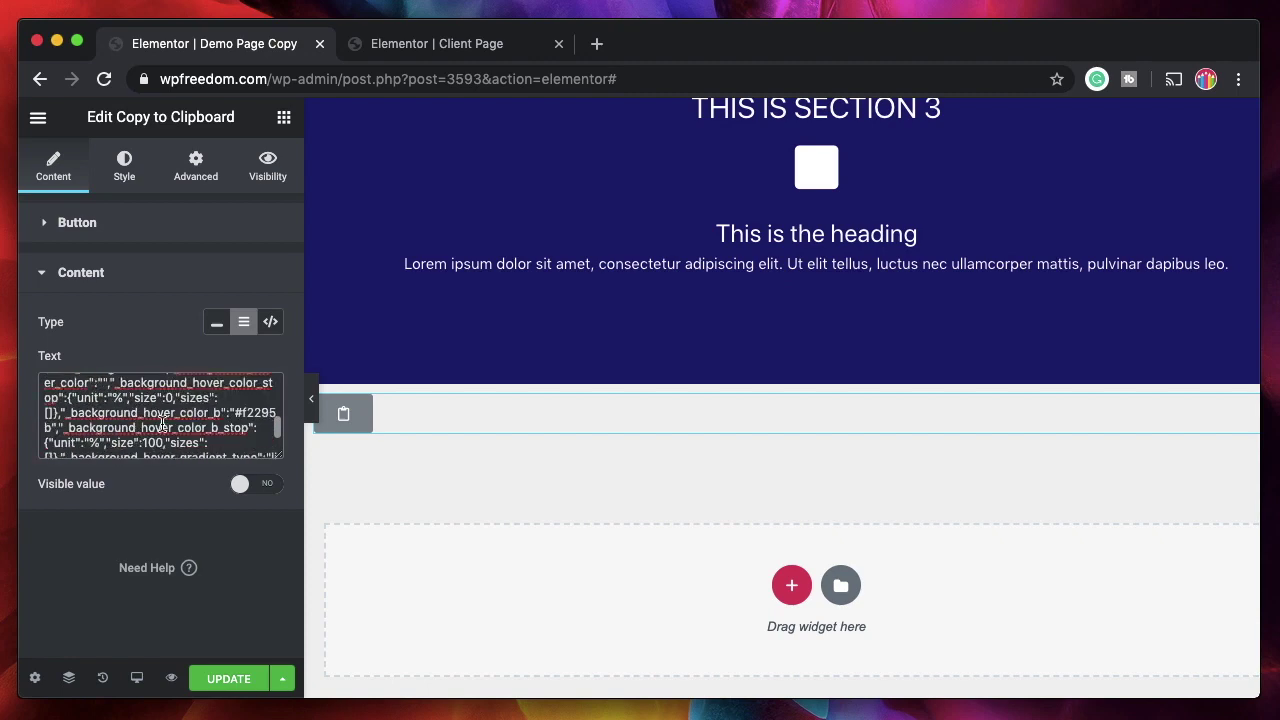
Update the page and open the published Demo Page Copy page through the Elementor Finder
scroll(623, 457, "up", 15)
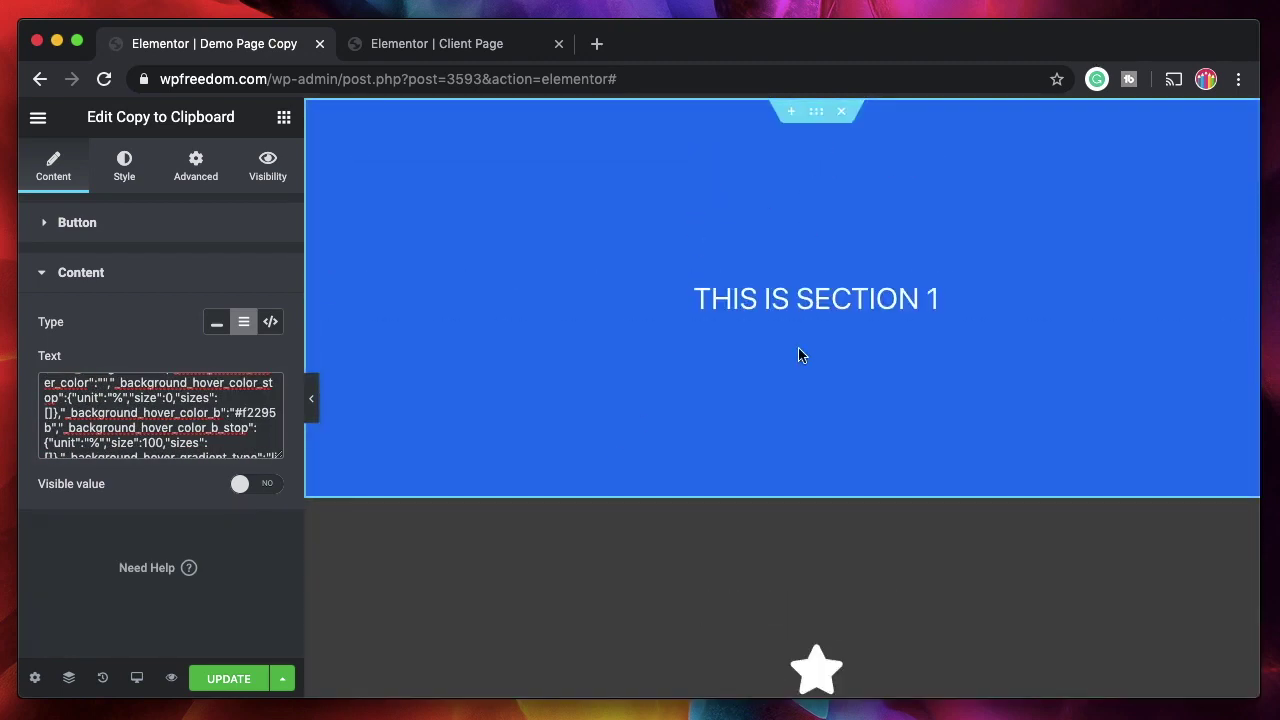
scroll(800, 355, "down", 15)
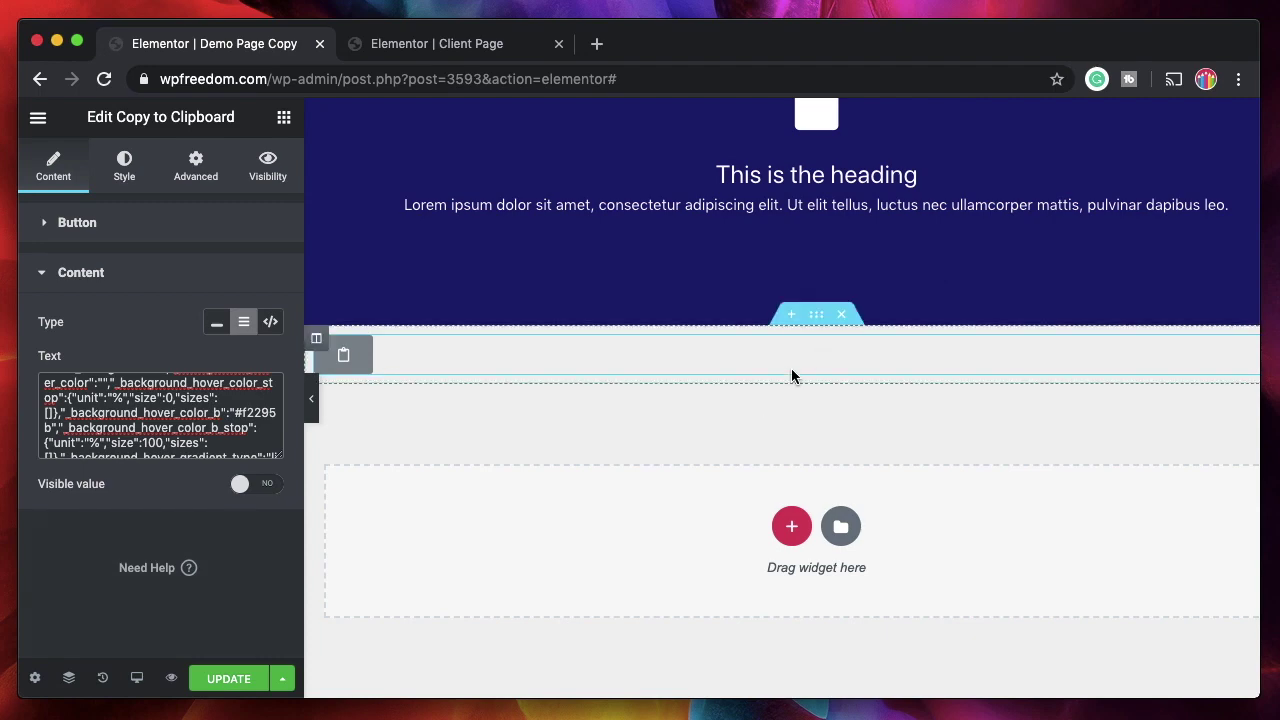
scroll(700, 320, "up", 15)
scroll(717, 477, "down", 4)
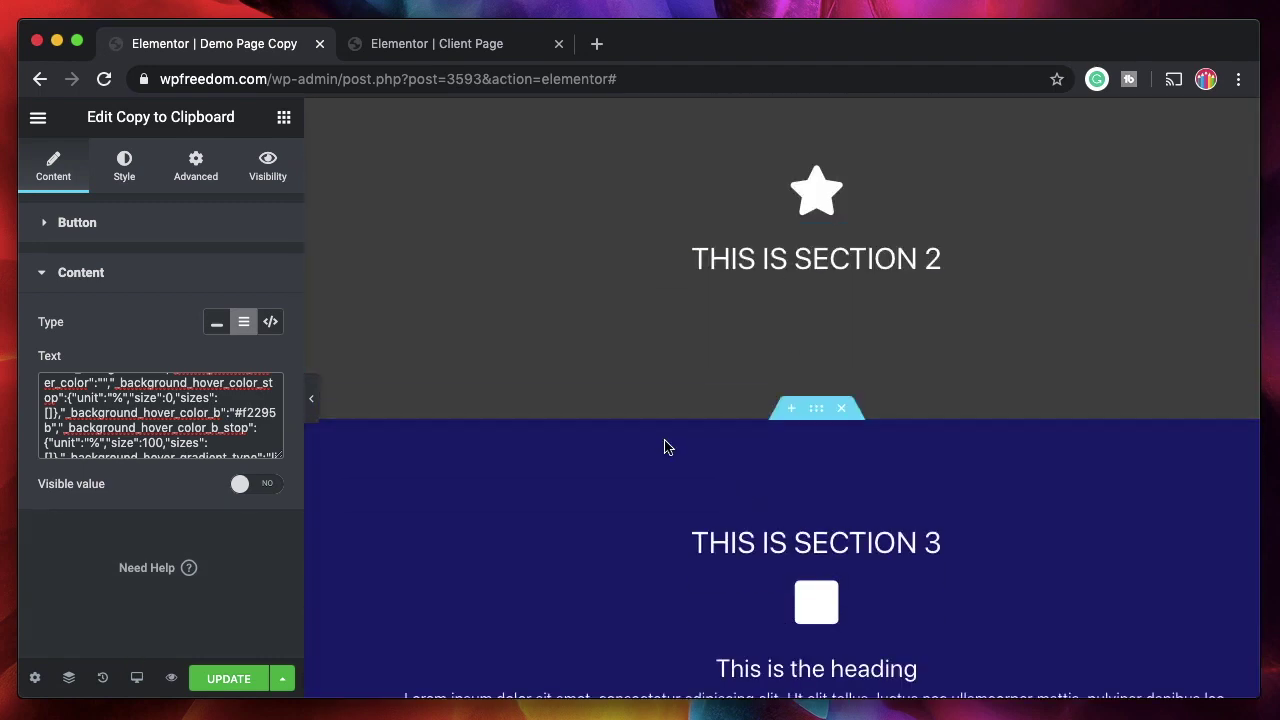
left_click(236, 681)
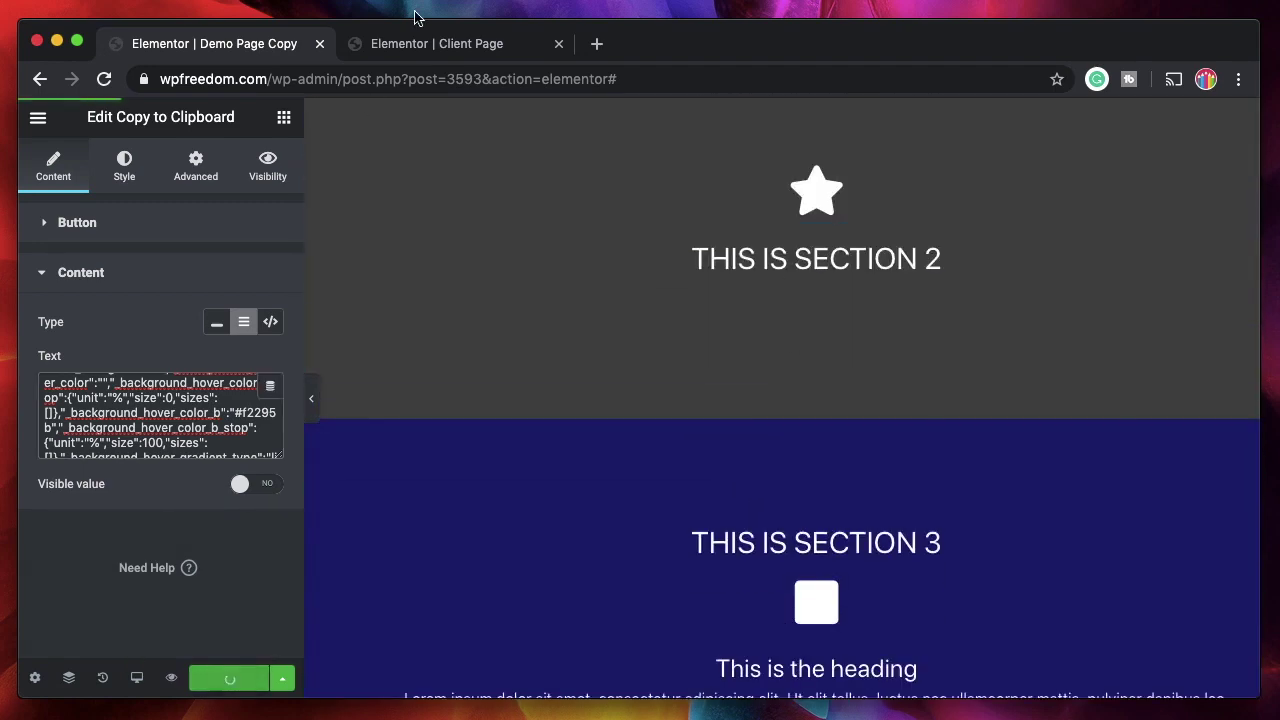
key("super+e")
type("da")
left_click(580, 391)
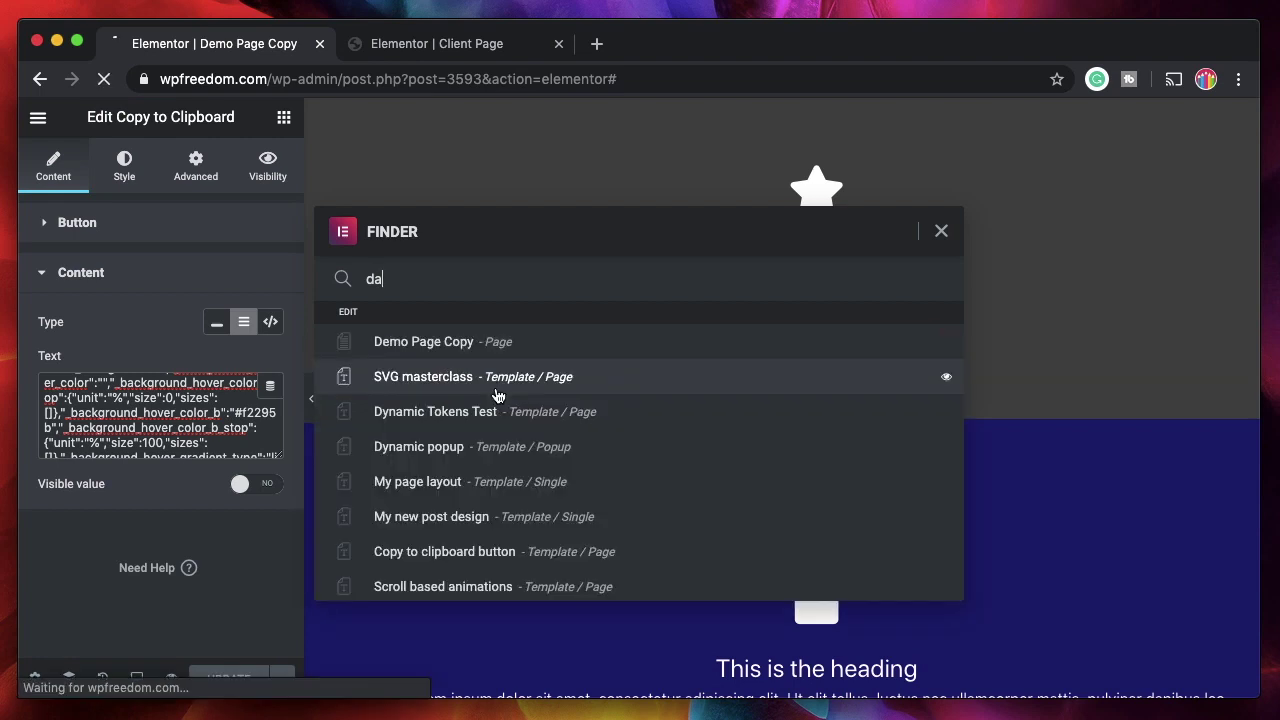
Copy the code of all three sections with the clipboard button under section 3 on the published page
scroll(451, 491, "down", 10)
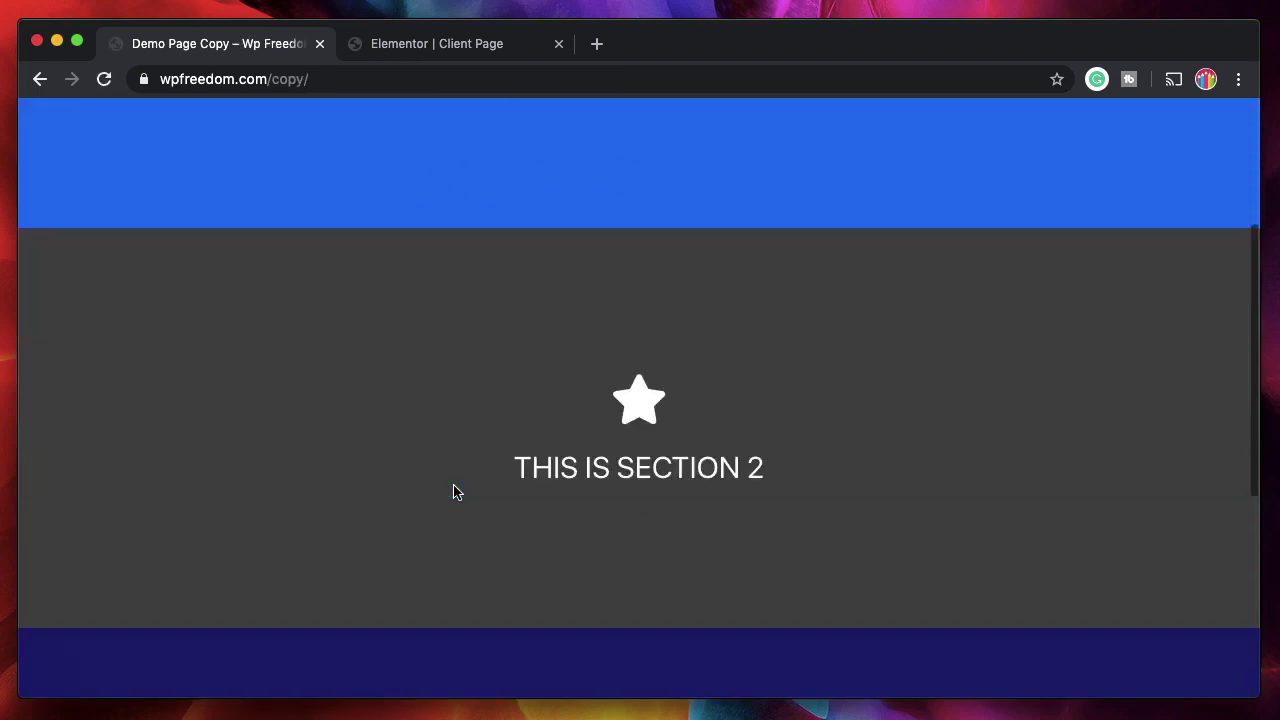
scroll(917, 343, "up", 12)
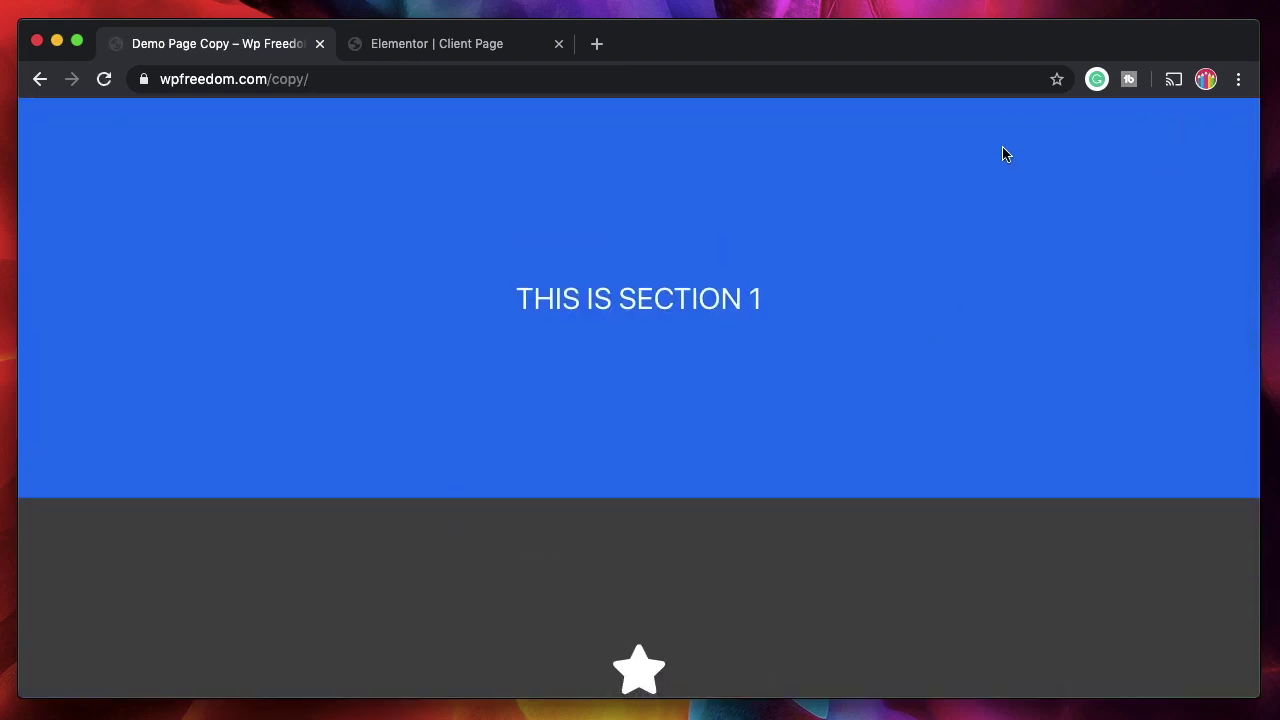
scroll(816, 451, "down", 8)
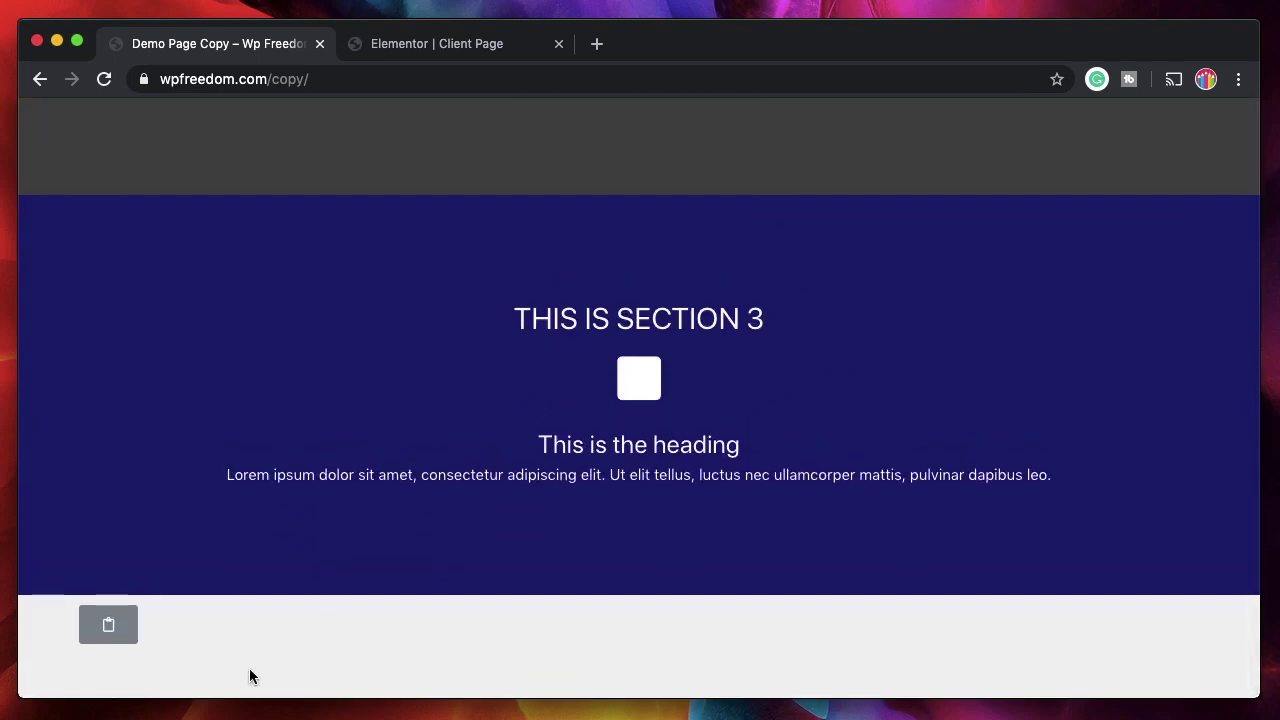
scroll(400, 465, "up", 10)
scroll(569, 590, "down", 8)
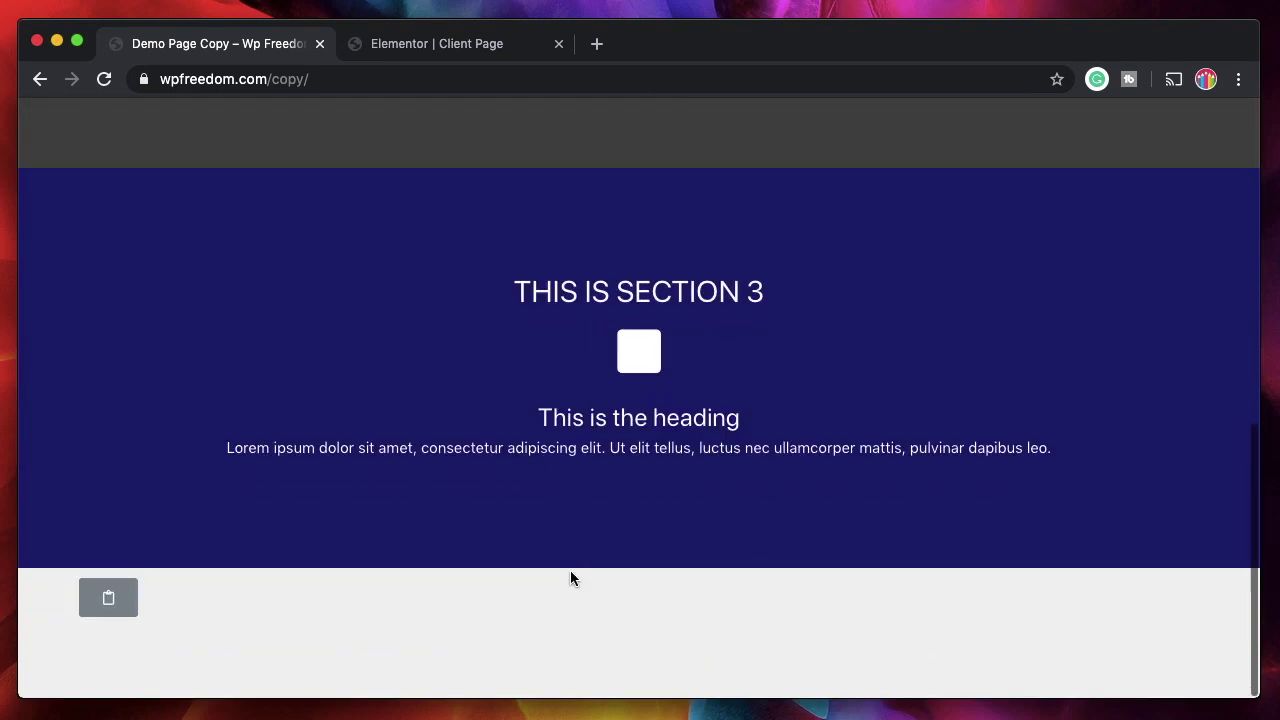
left_click(338, 78)
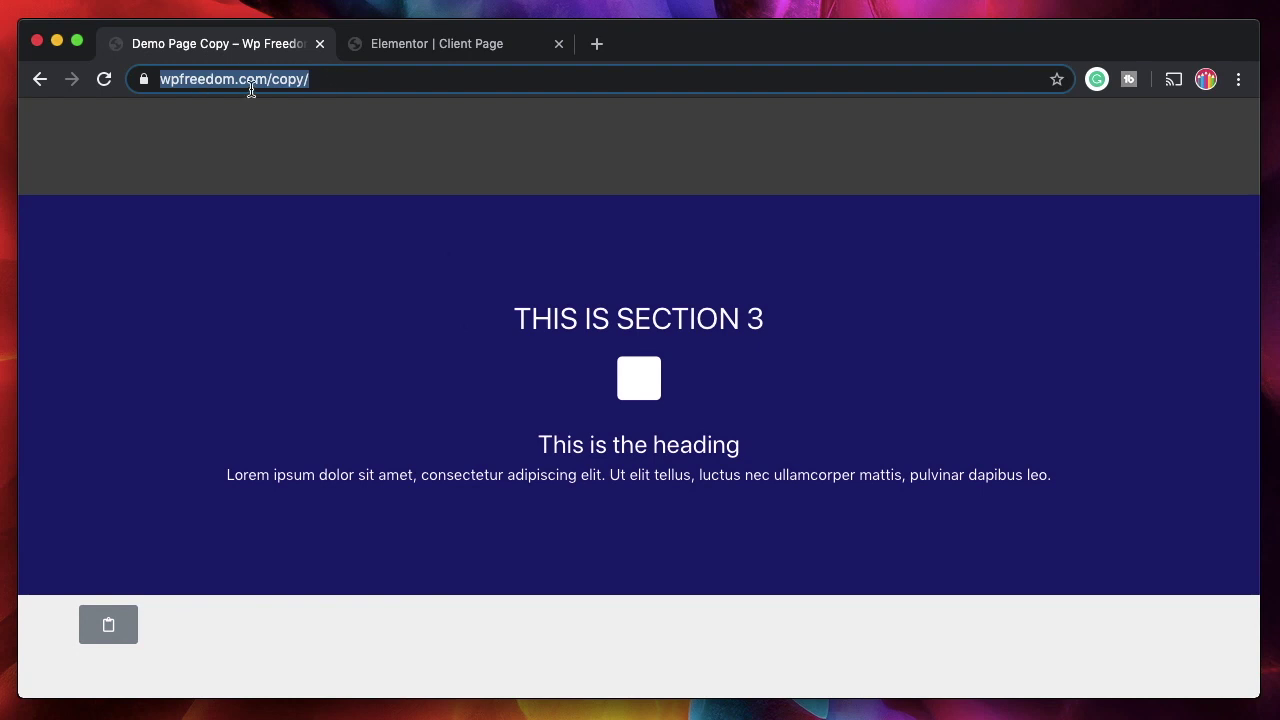
left_click(377, 71)
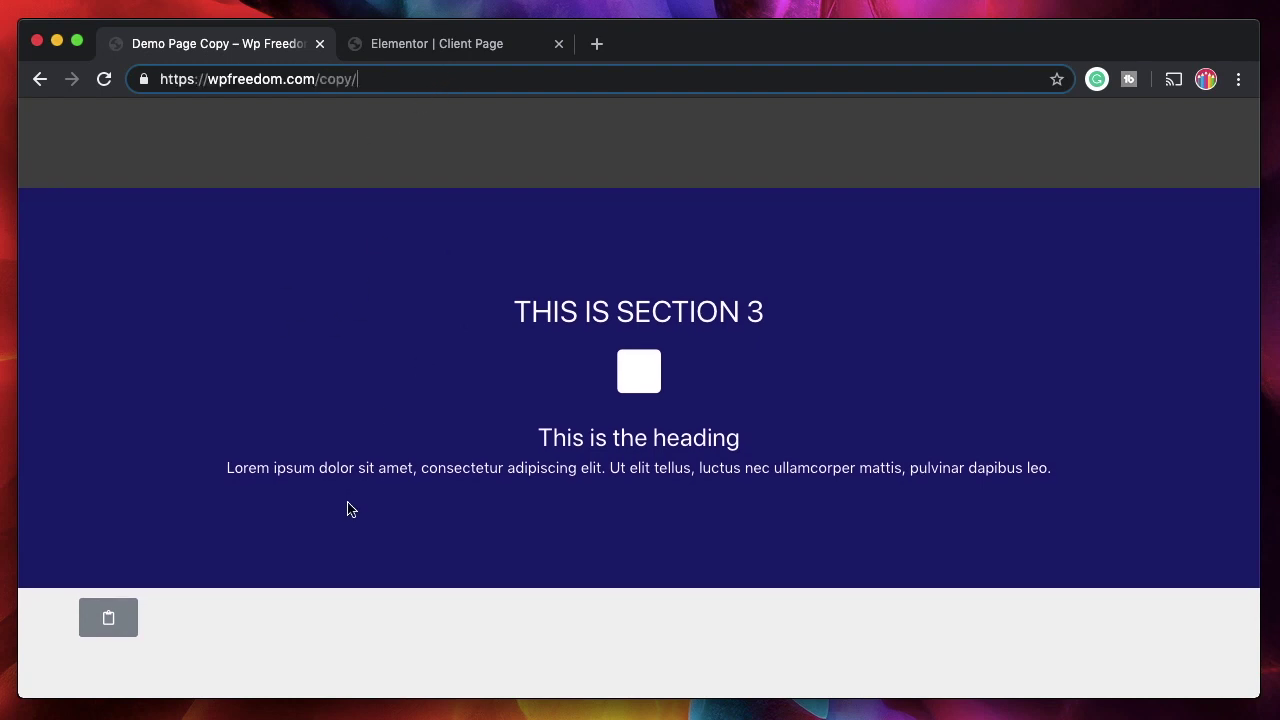
left_click(122, 627)
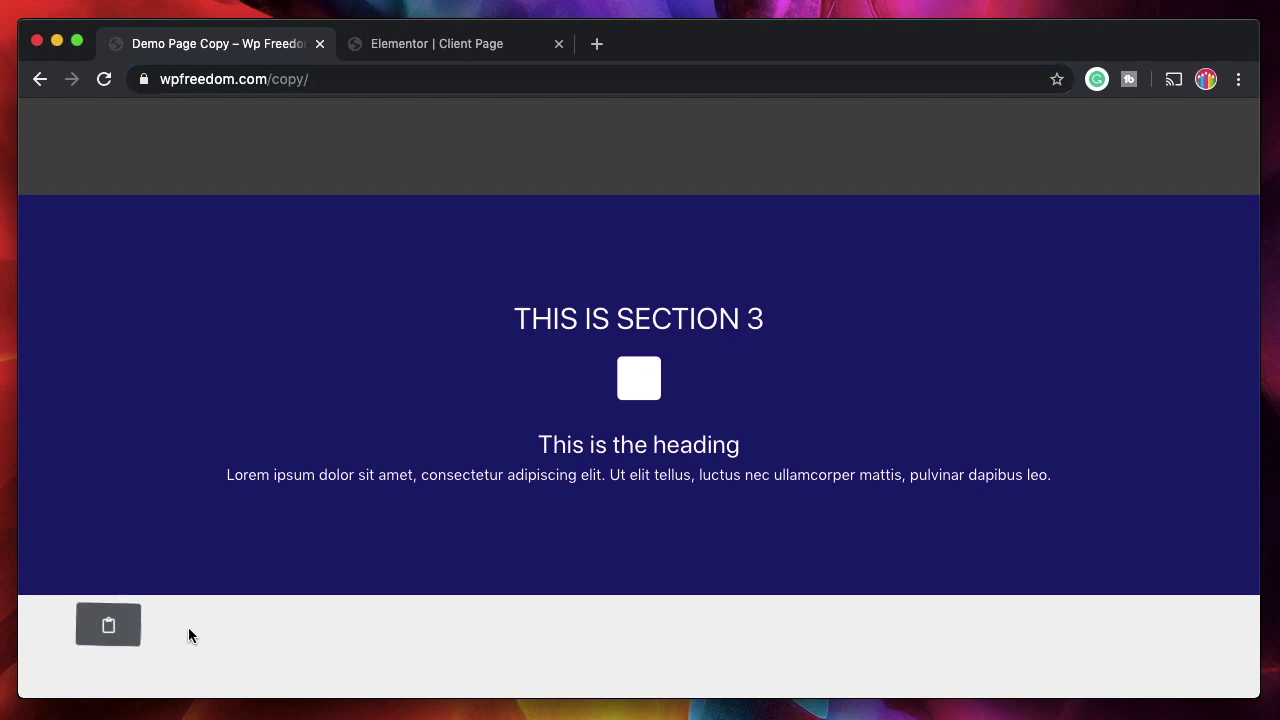
Replace the section on the Client Page with all three sections, copied from the published Demo Page Copy page and pasted from the clipboard
left_click(460, 40)
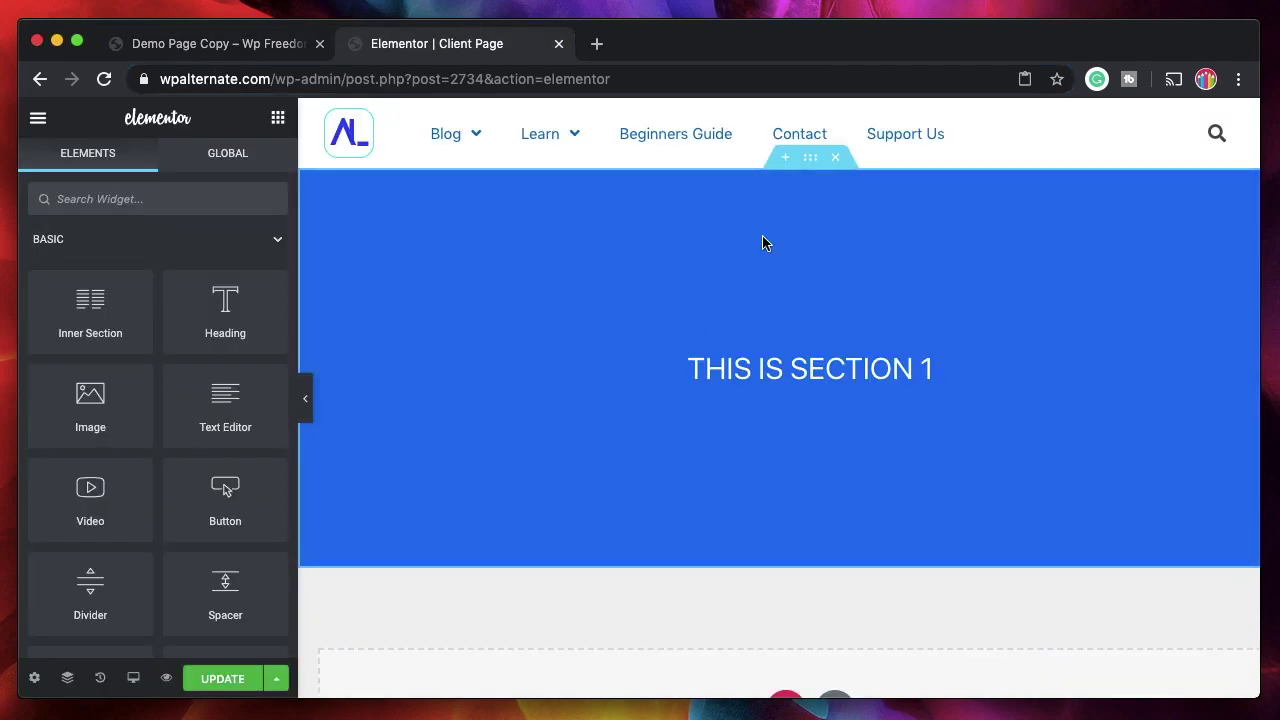
left_click(835, 157)
left_click(152, 52)
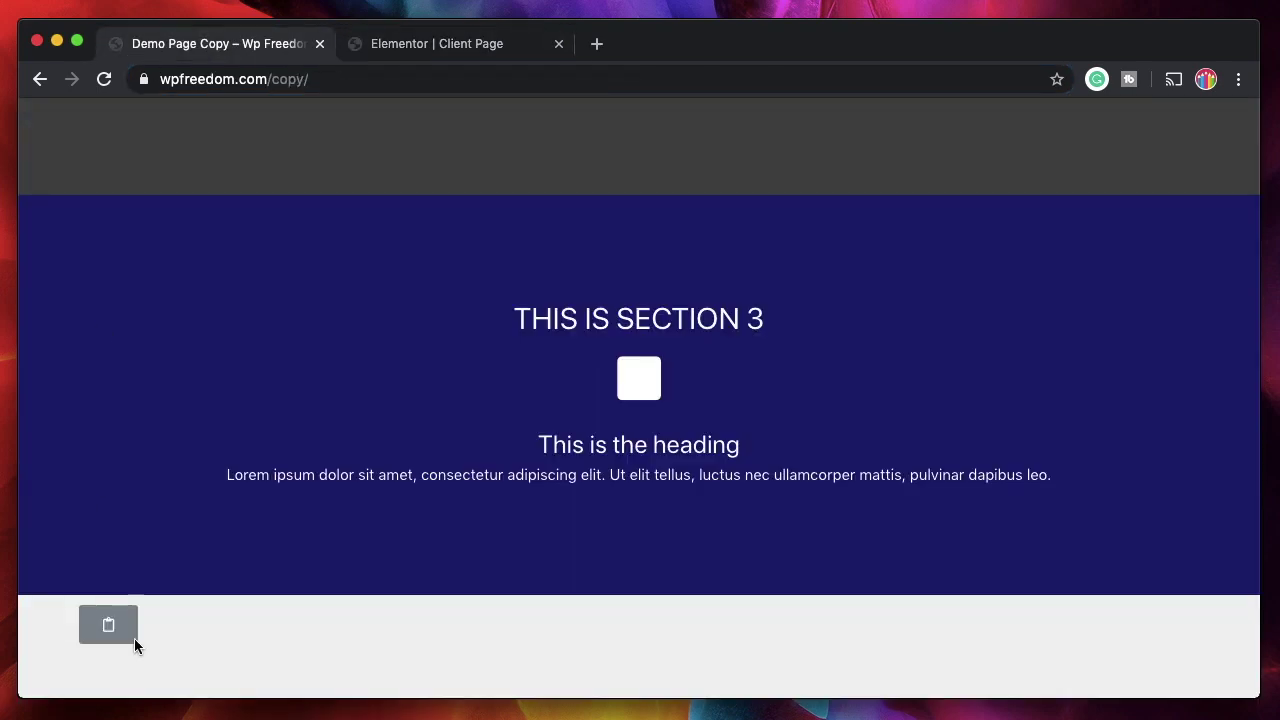
left_click(112, 625)
left_click(478, 44)
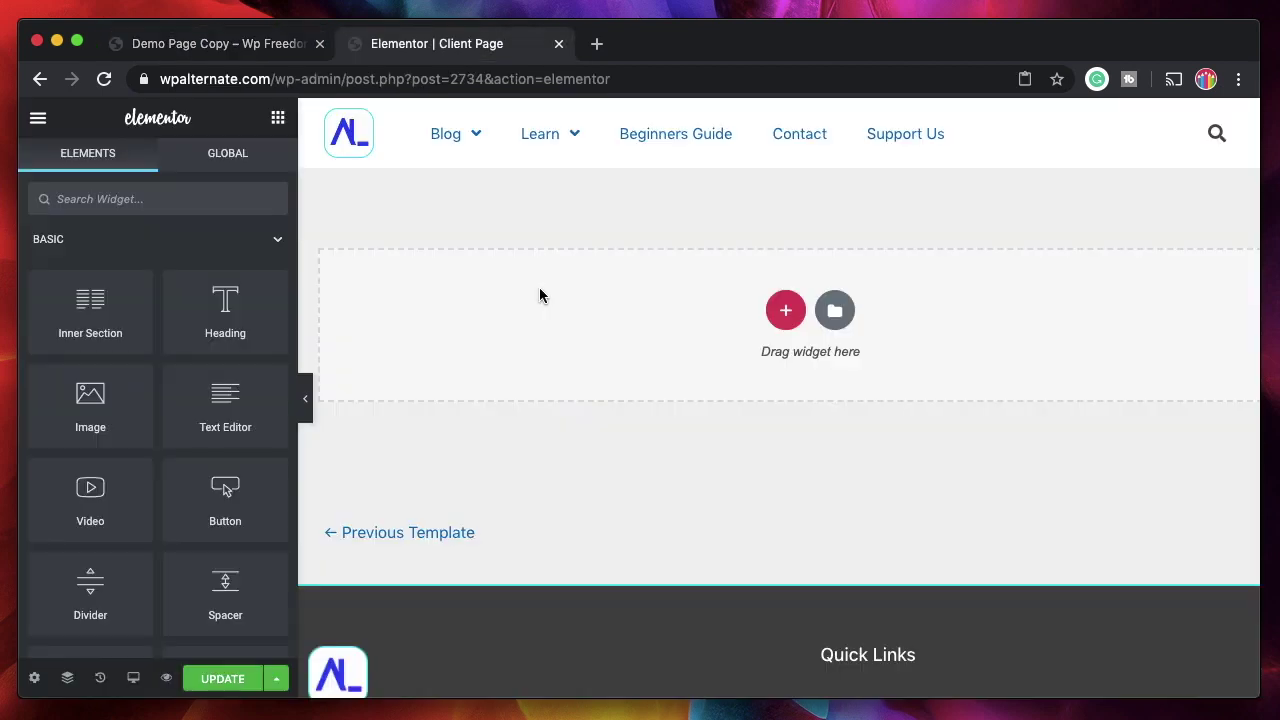
right_click(539, 295)
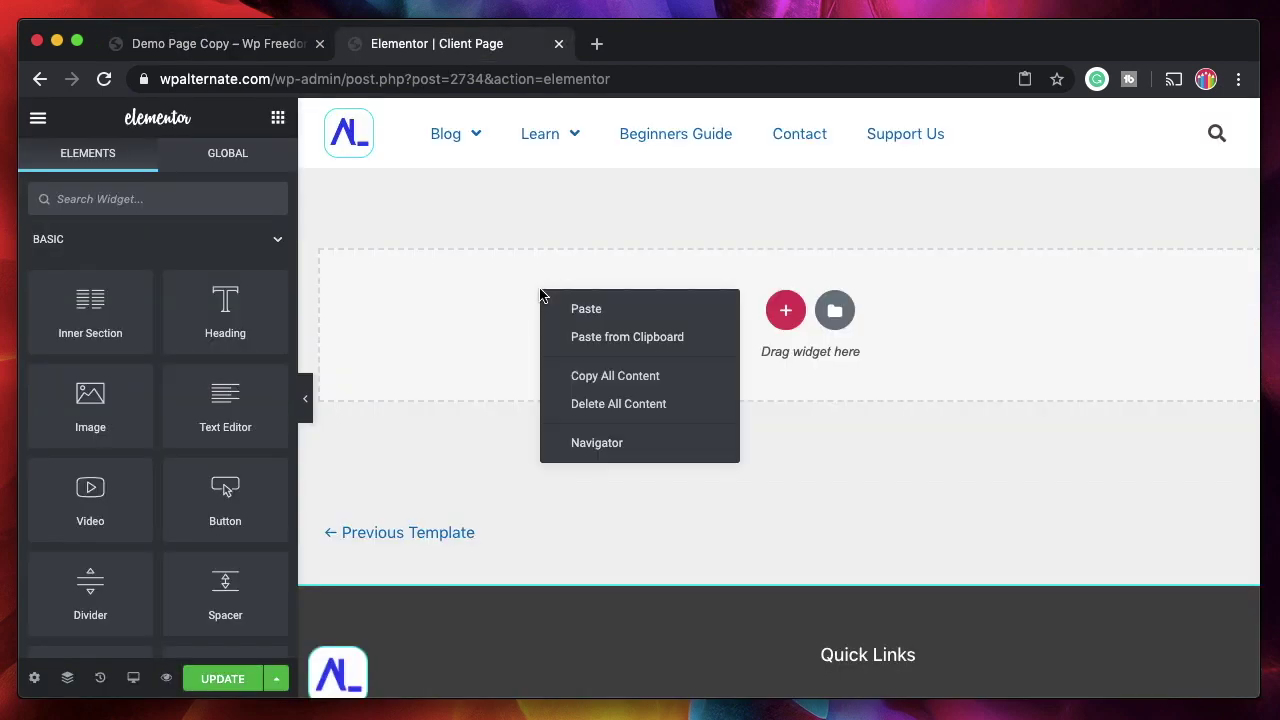
left_click(590, 337)
scroll(589, 334, "down", 15)
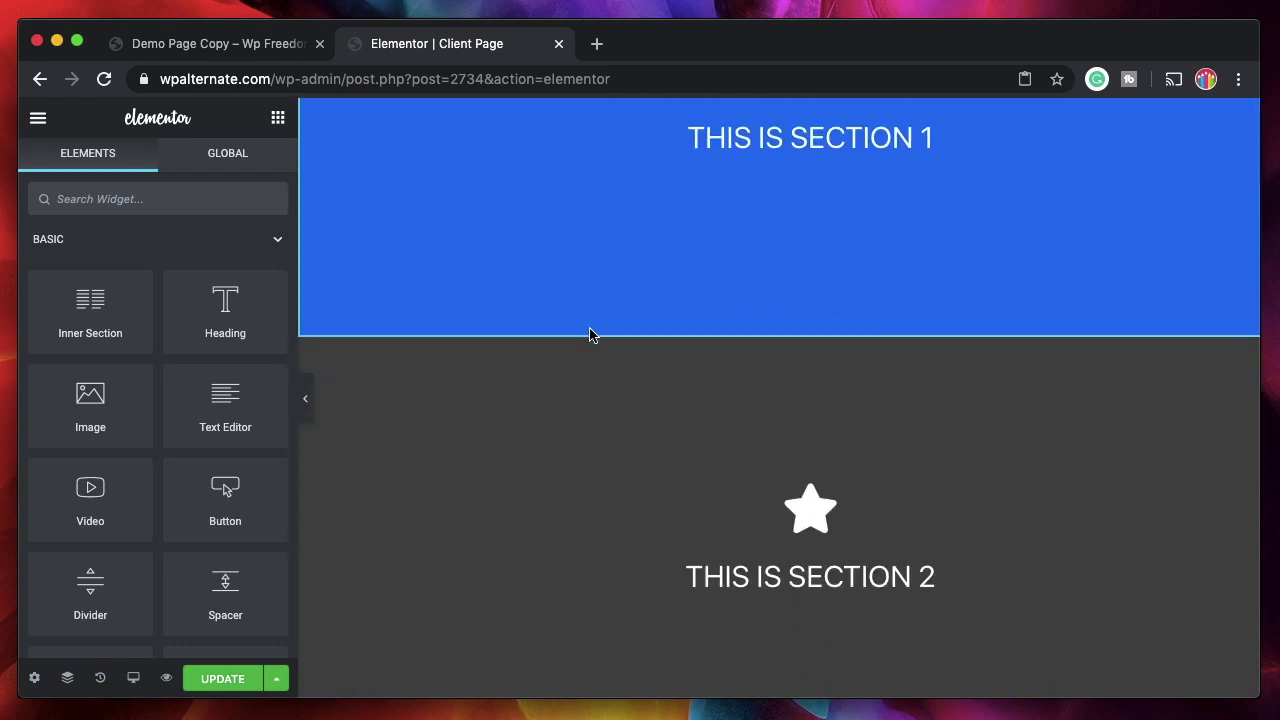
scroll(589, 334, "up", 10)
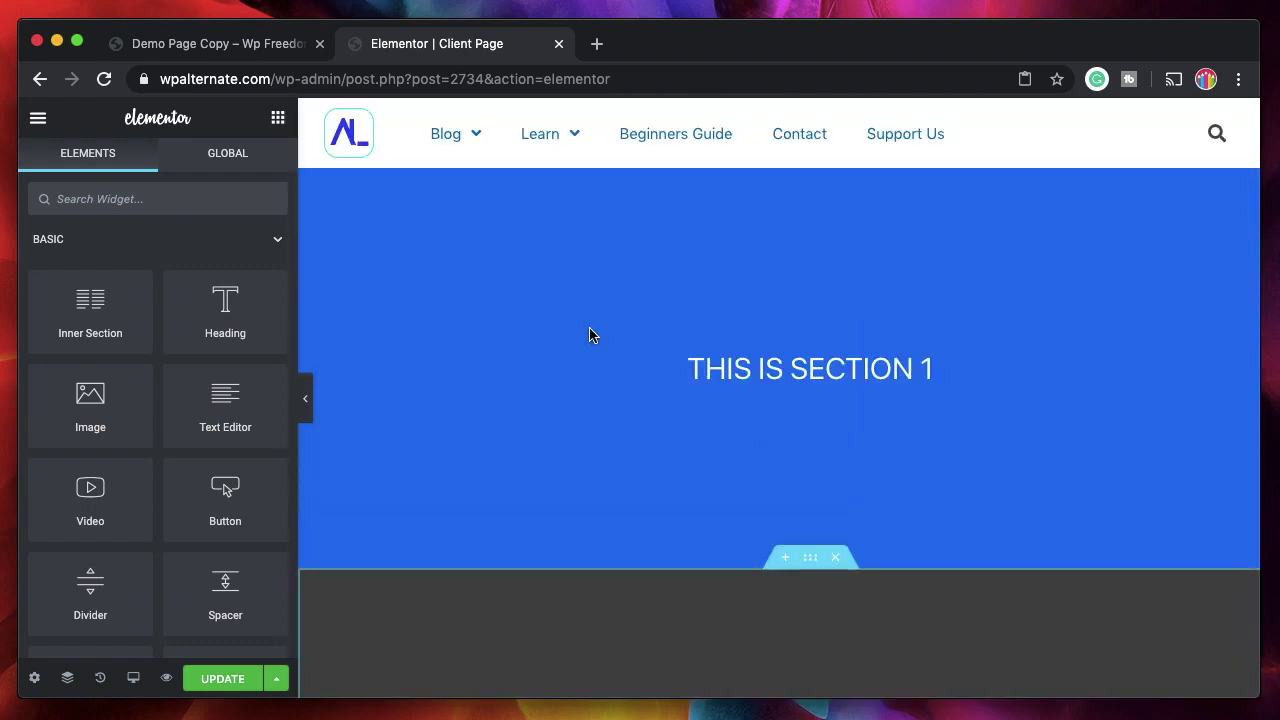
Compare the three sections on the published Demo Page Copy page with the ones pasted into the Client Page
key("ctrl+shift+Tab")
scroll(608, 306, "up", 10)
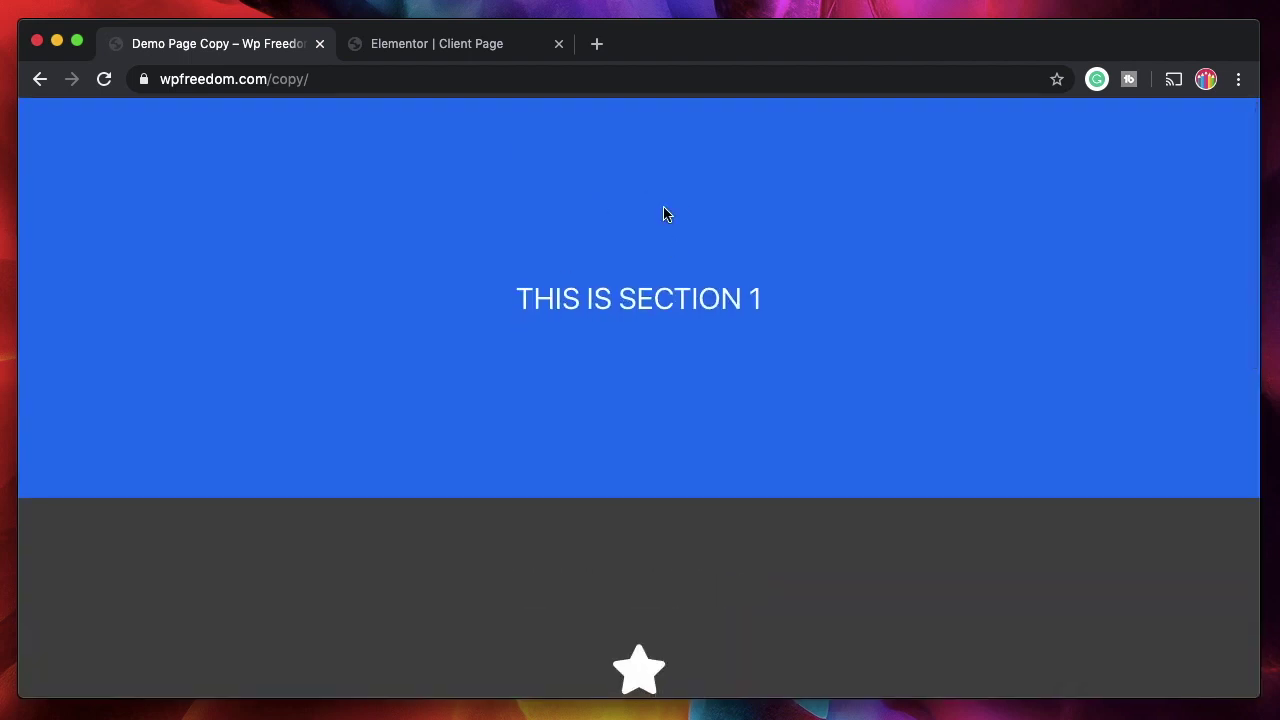
scroll(590, 386, "down", 5)
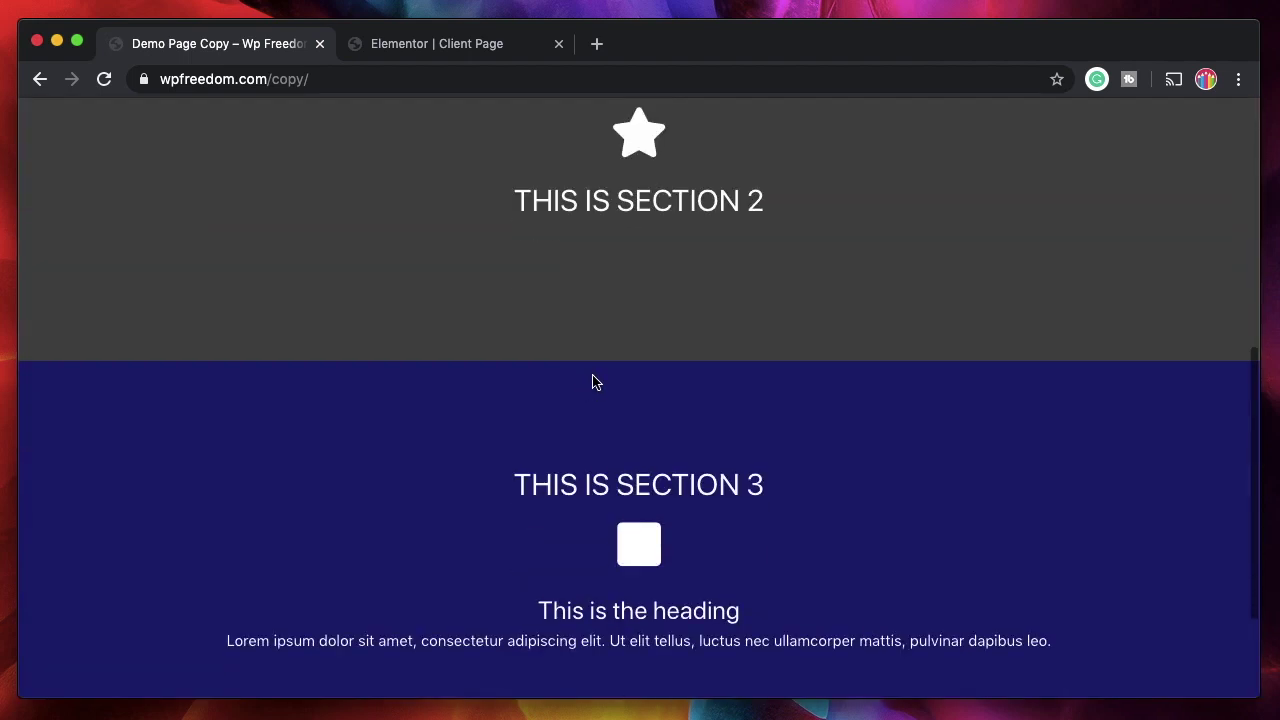
scroll(594, 497, "down", 3)
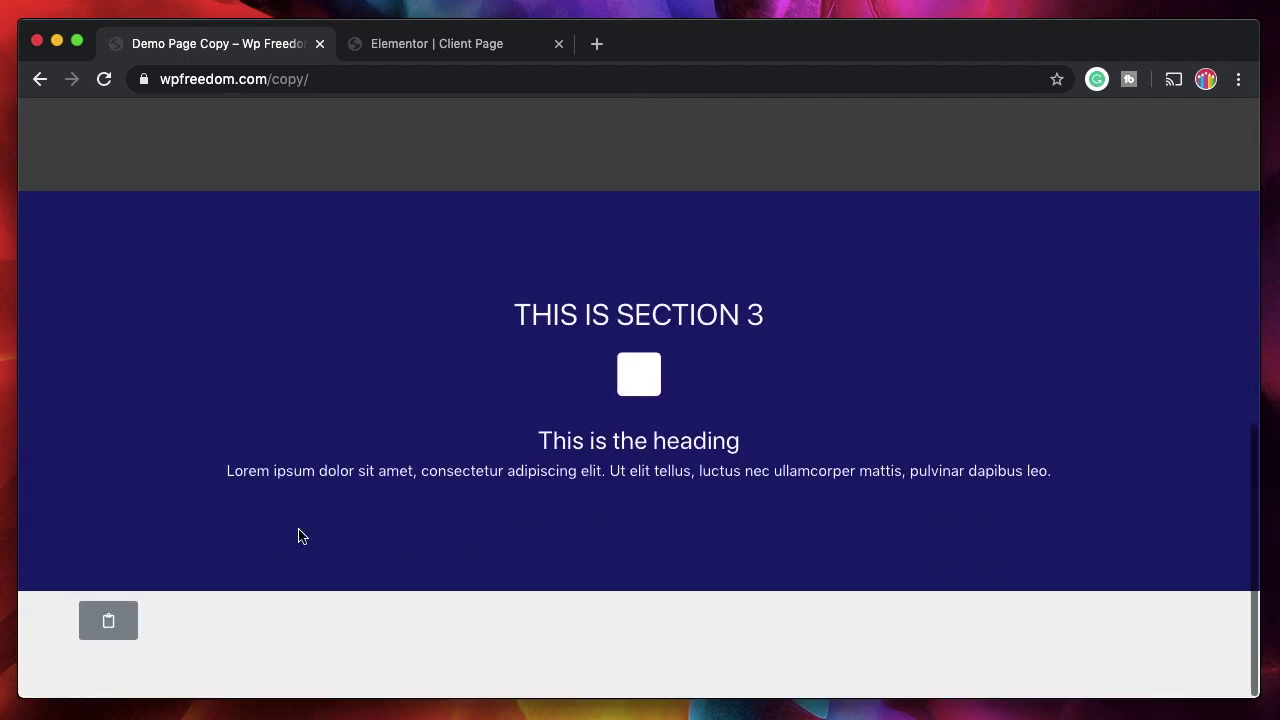
left_click(125, 633)
left_click(466, 46)
scroll(654, 411, "down", 15)
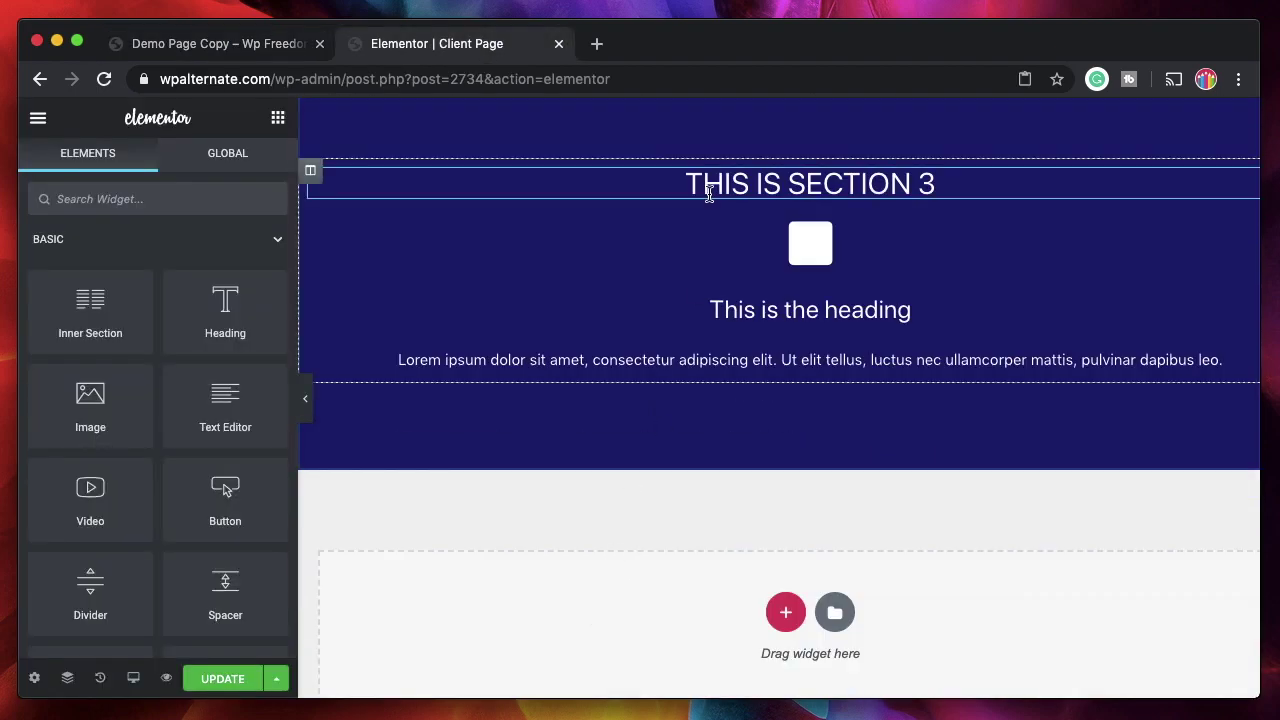
scroll(540, 340, "up", 15)
Open the published copy 2 page, copy its black heading section with the clipboard button, and return to the Client Page
left_click(229, 40)
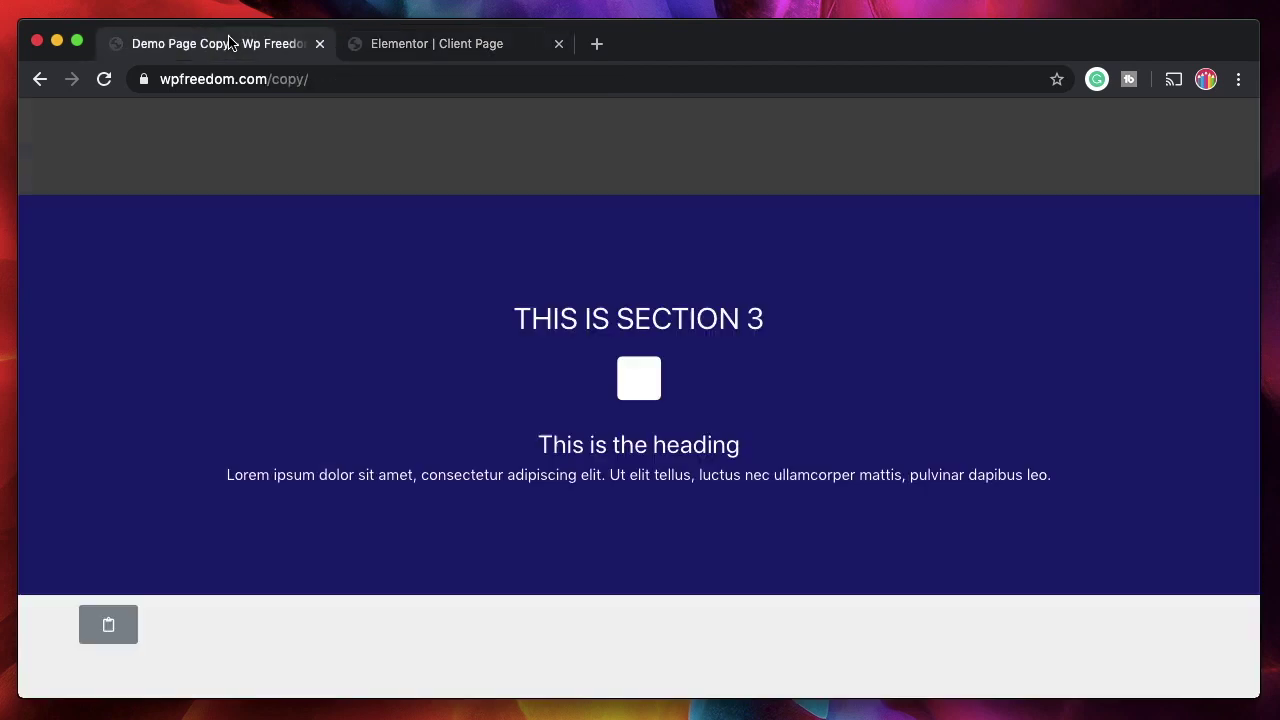
key("super+r")
key("ctrl+Tab")
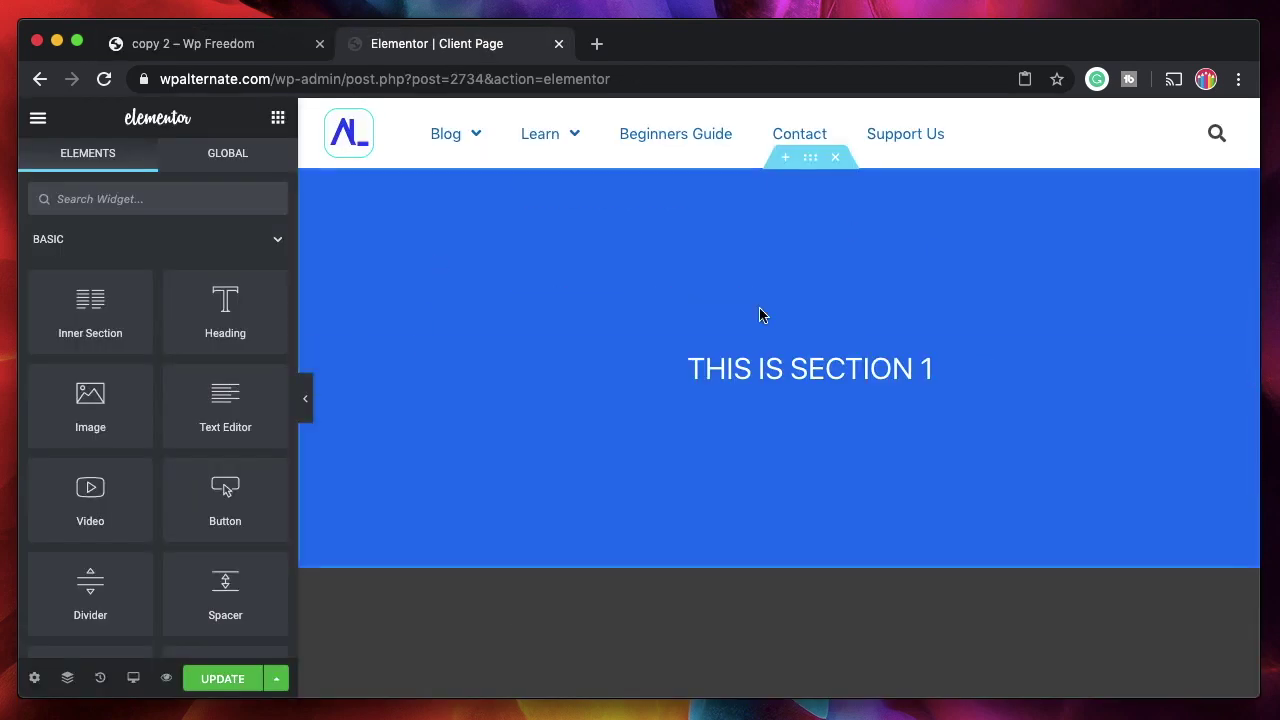
left_click(214, 52)
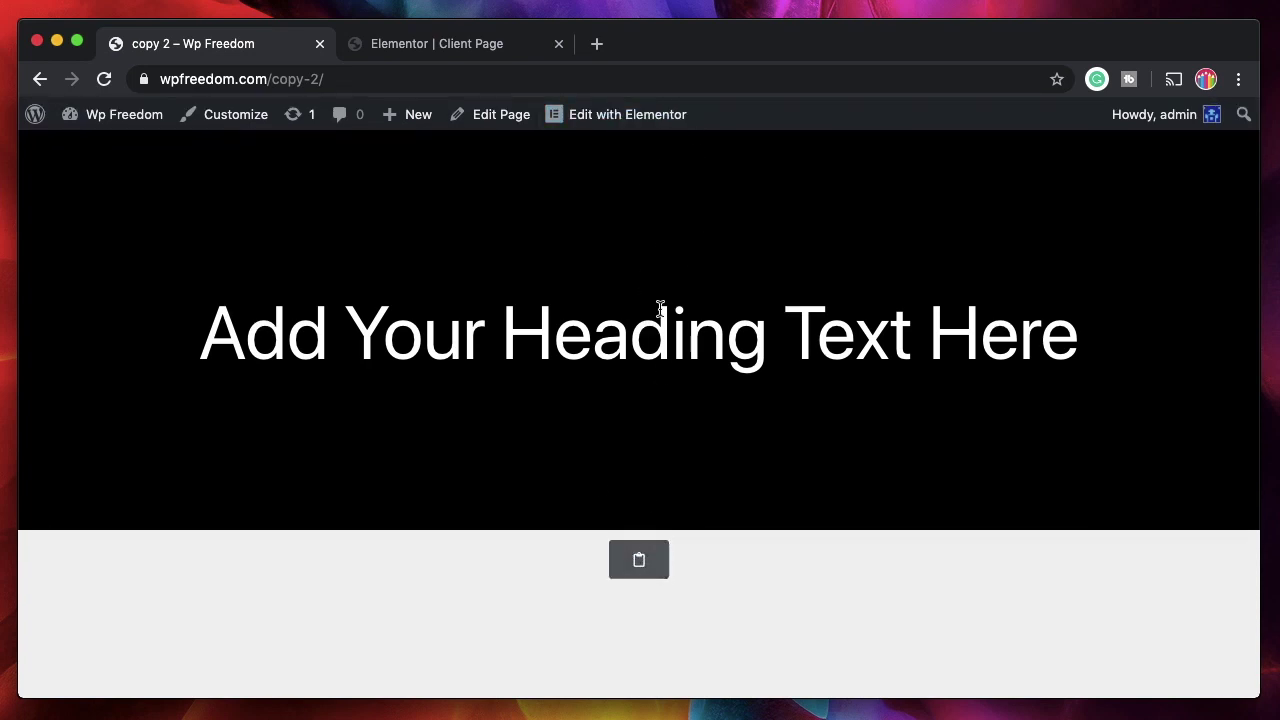
left_click(448, 43)
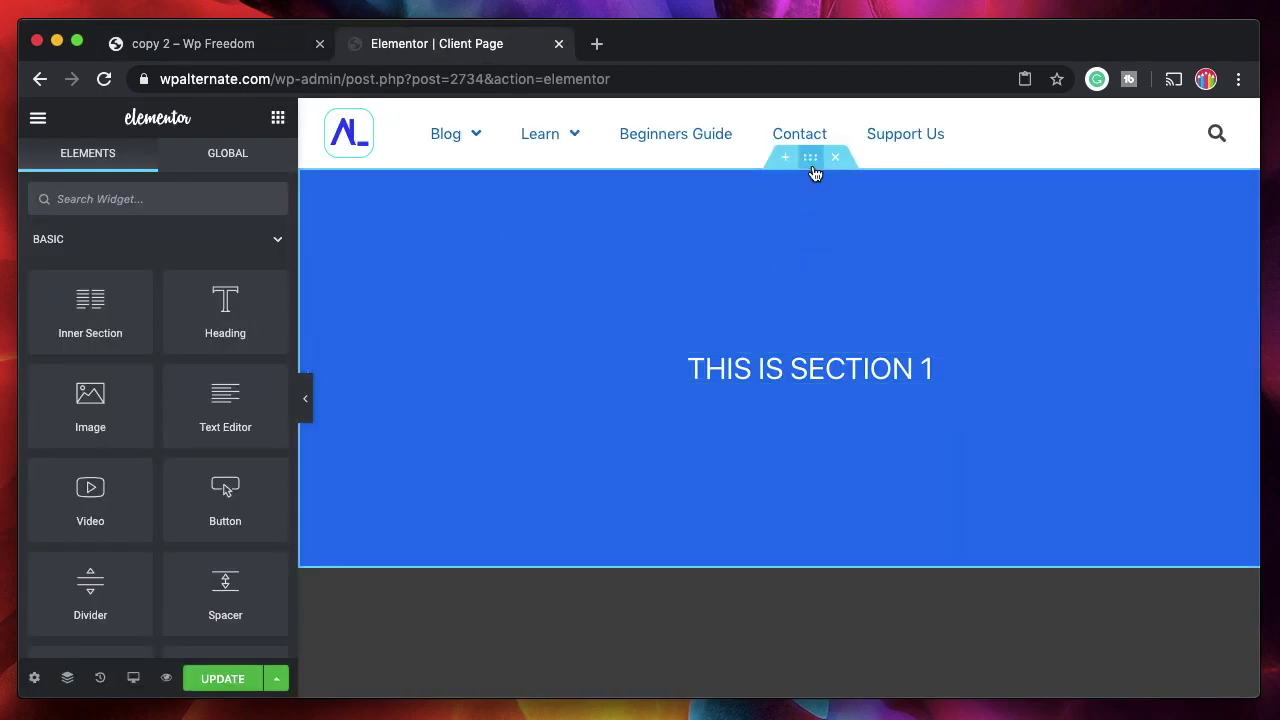
Paste only the style of the copied heading section from the clipboard onto section 1 of the Client Page
left_click(811, 163)
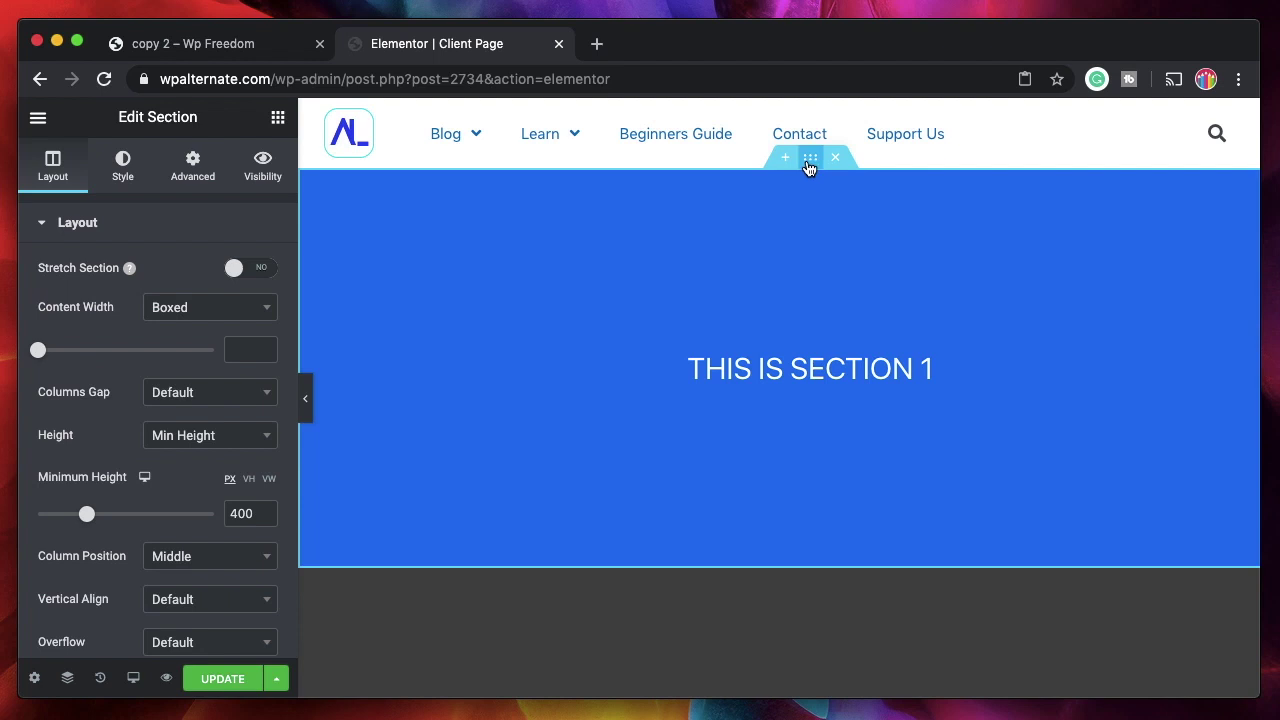
left_click(252, 47)
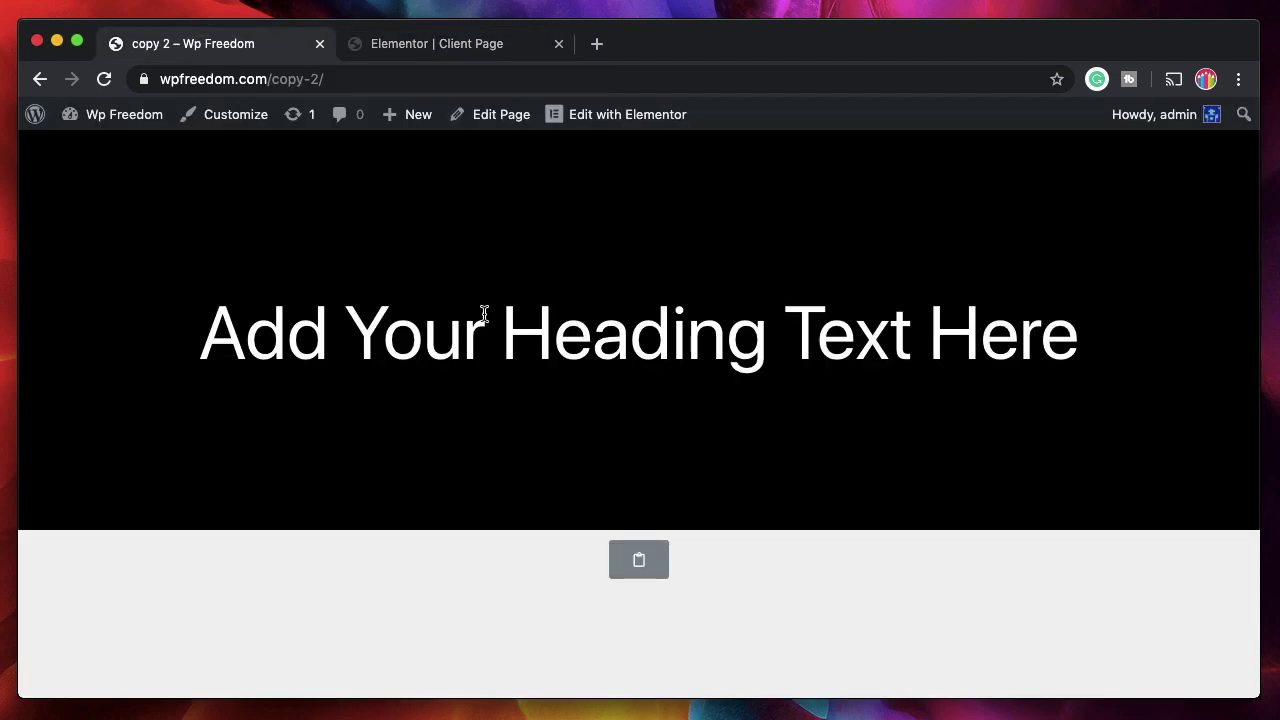
left_click(430, 50)
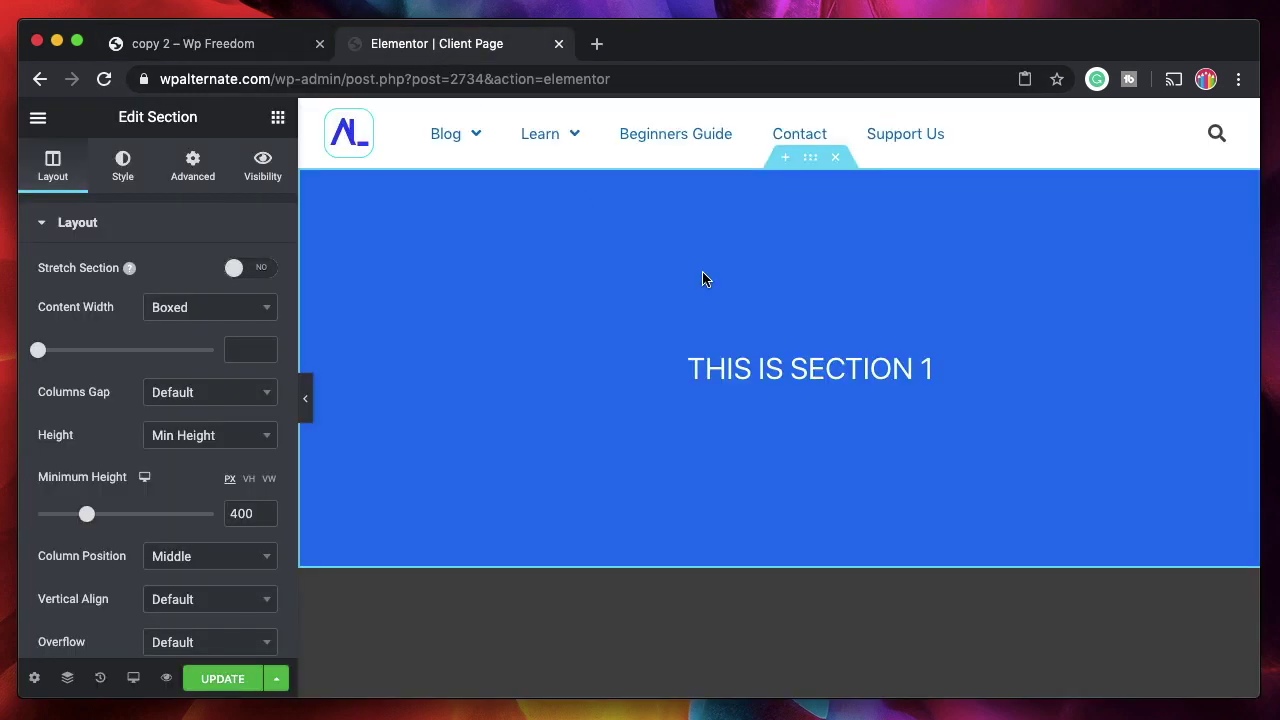
right_click(811, 163)
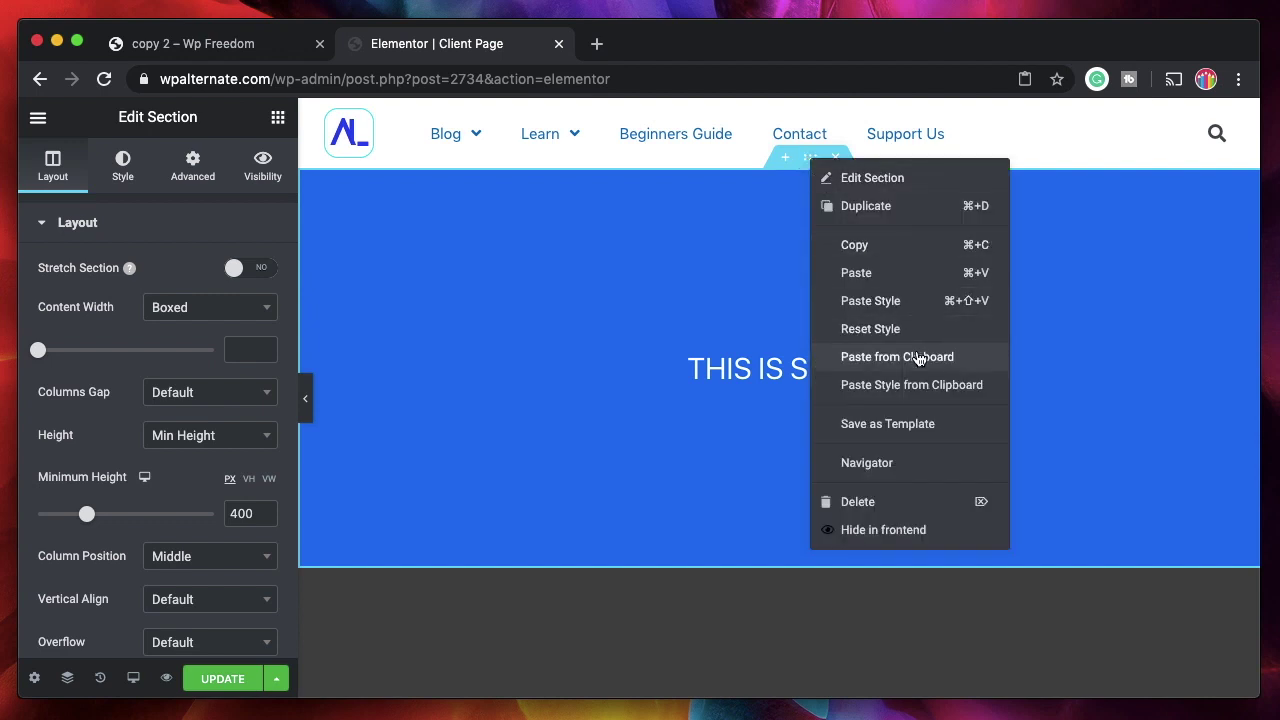
left_click(911, 385)
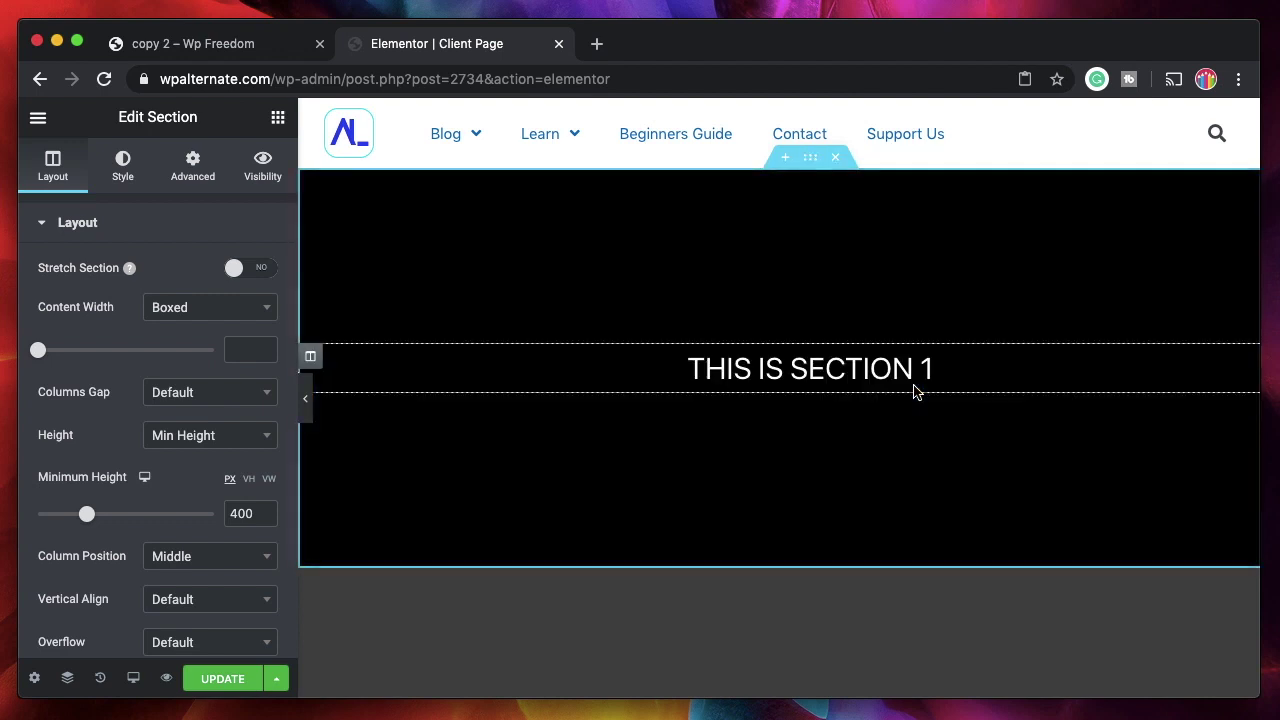
Paste the copied heading section's style from the clipboard onto section 2 and compare the result with the copy 2 page
left_click(260, 50)
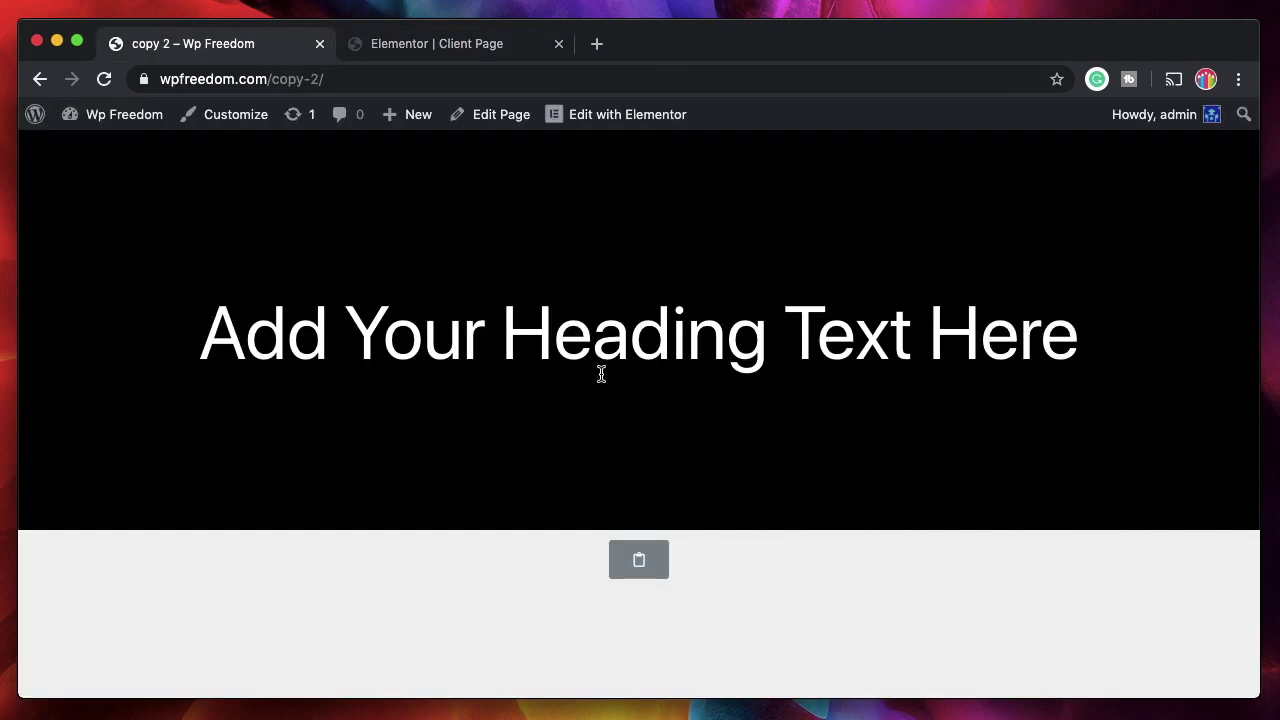
left_click(419, 45)
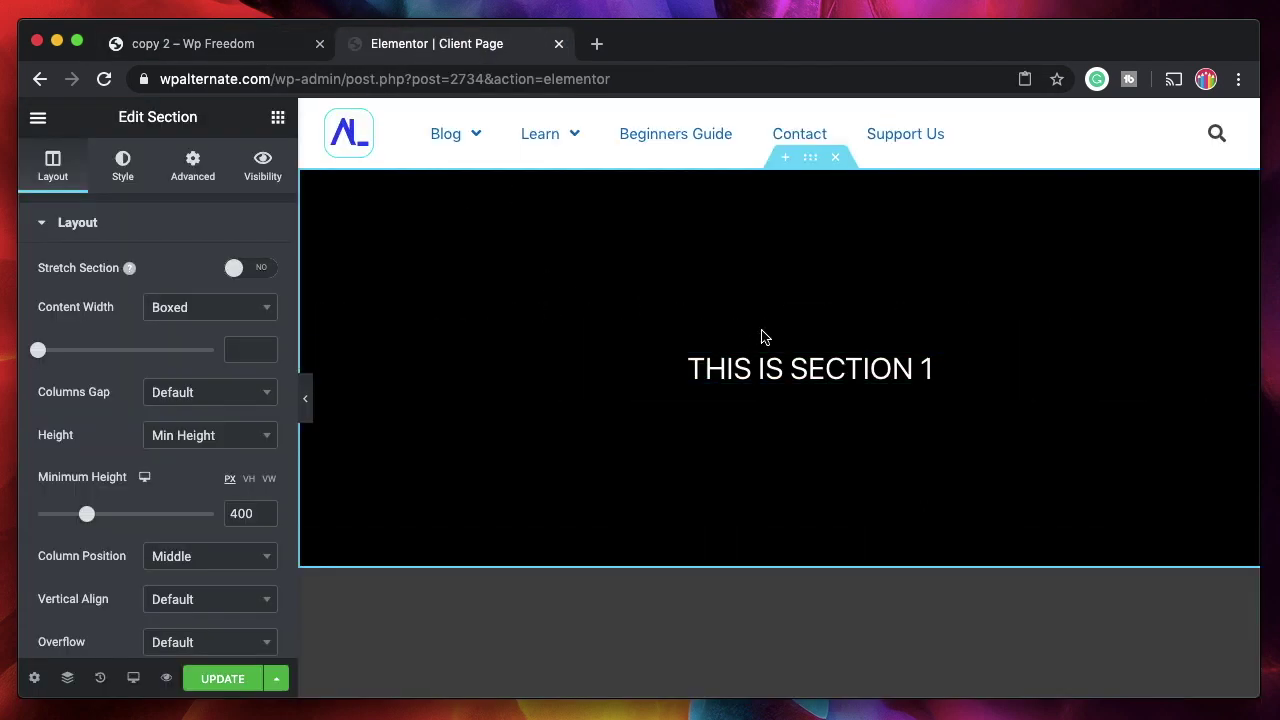
scroll(761, 337, "down", 5)
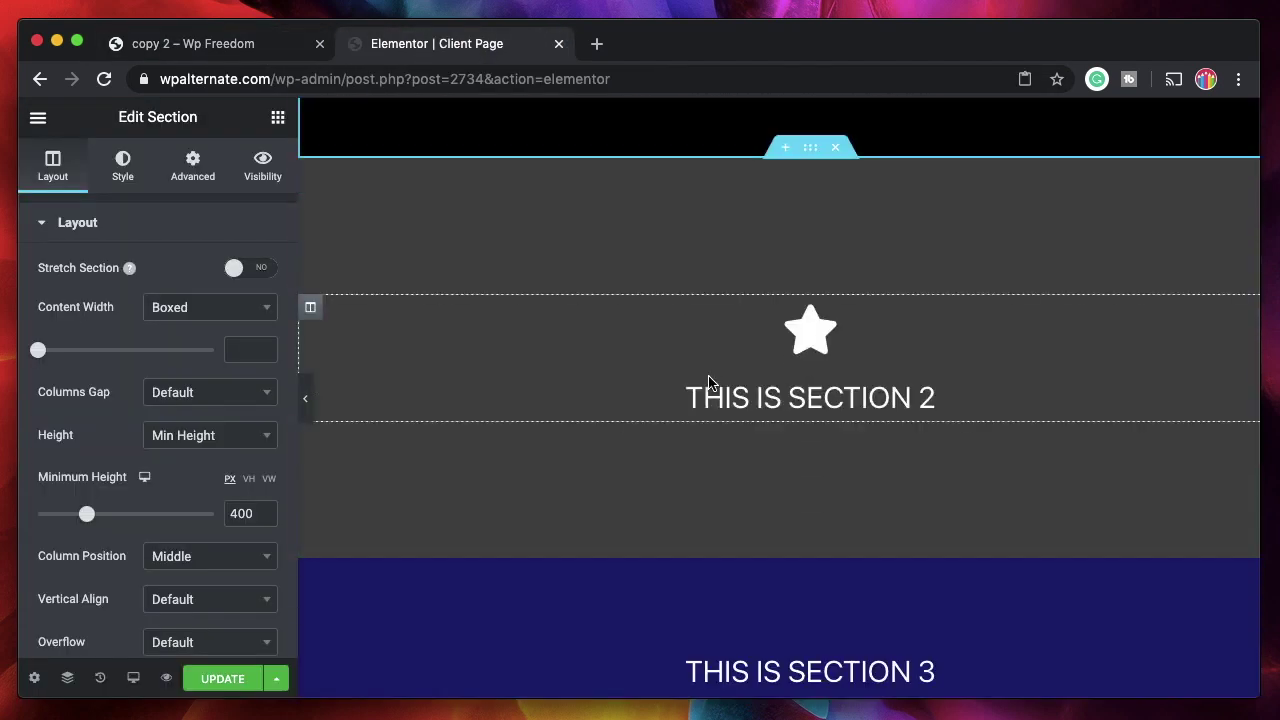
right_click(813, 150)
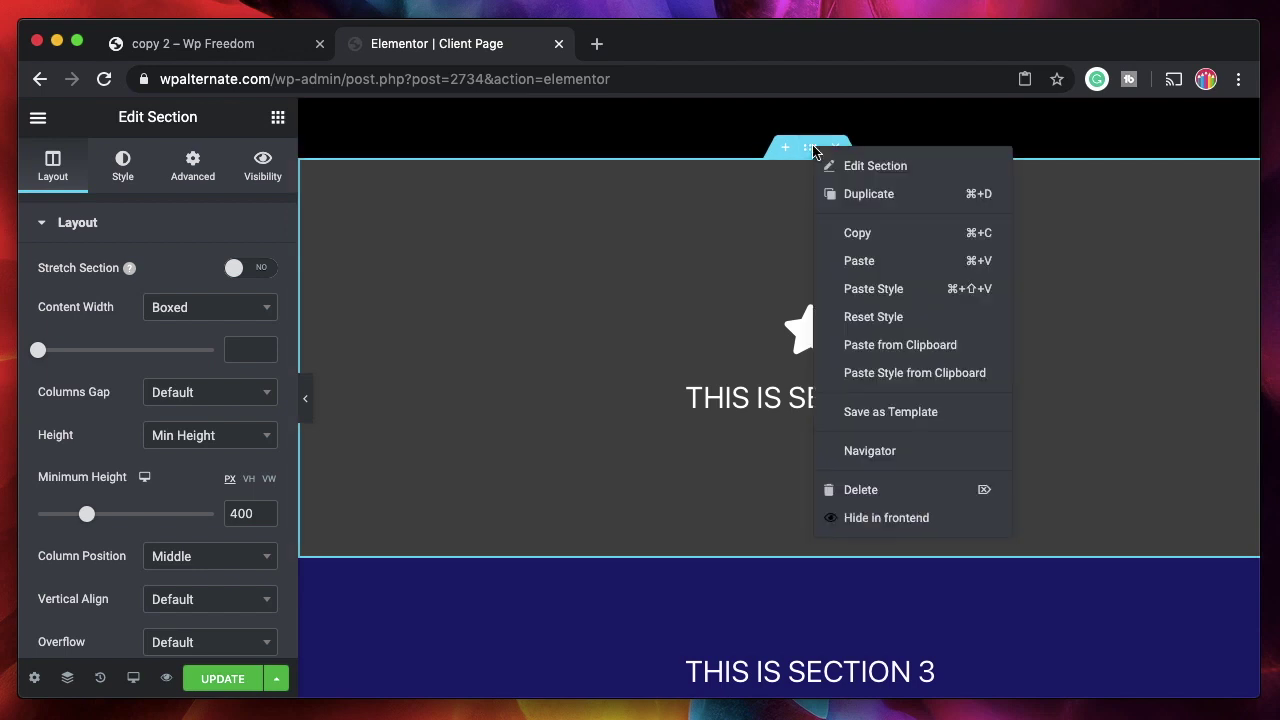
left_click(881, 373)
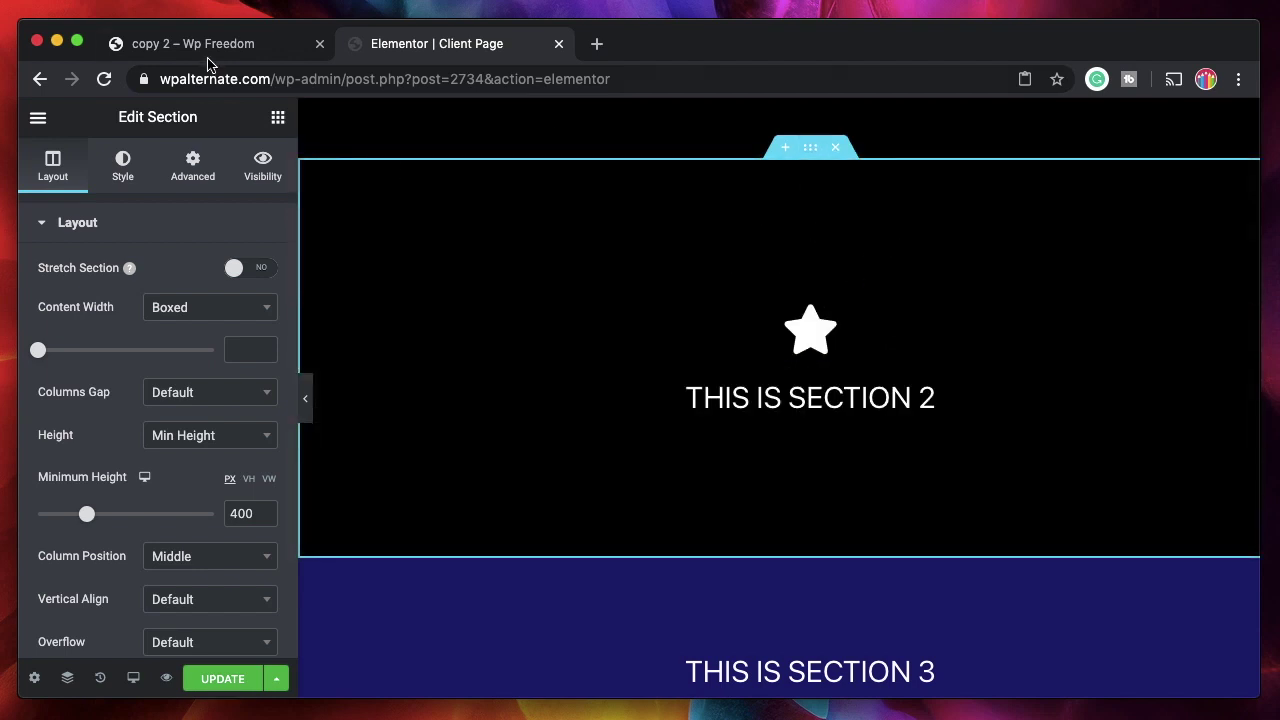
left_click(209, 50)
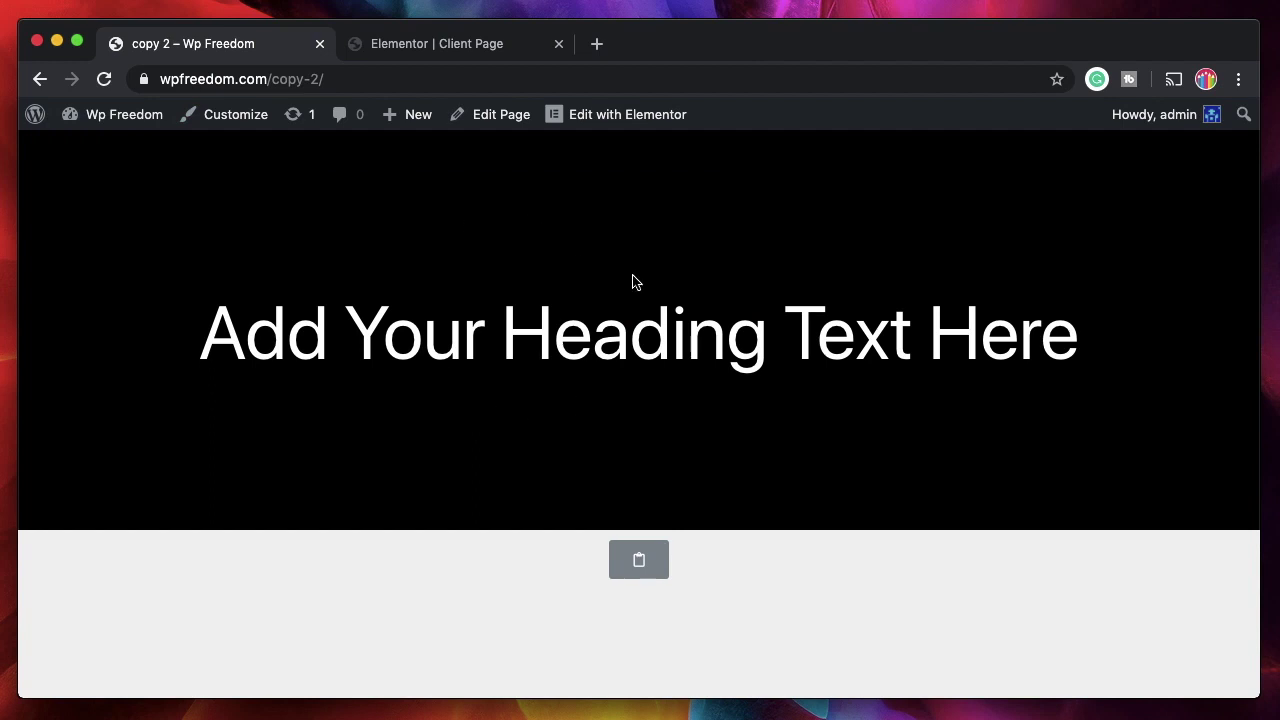
left_click(453, 43)
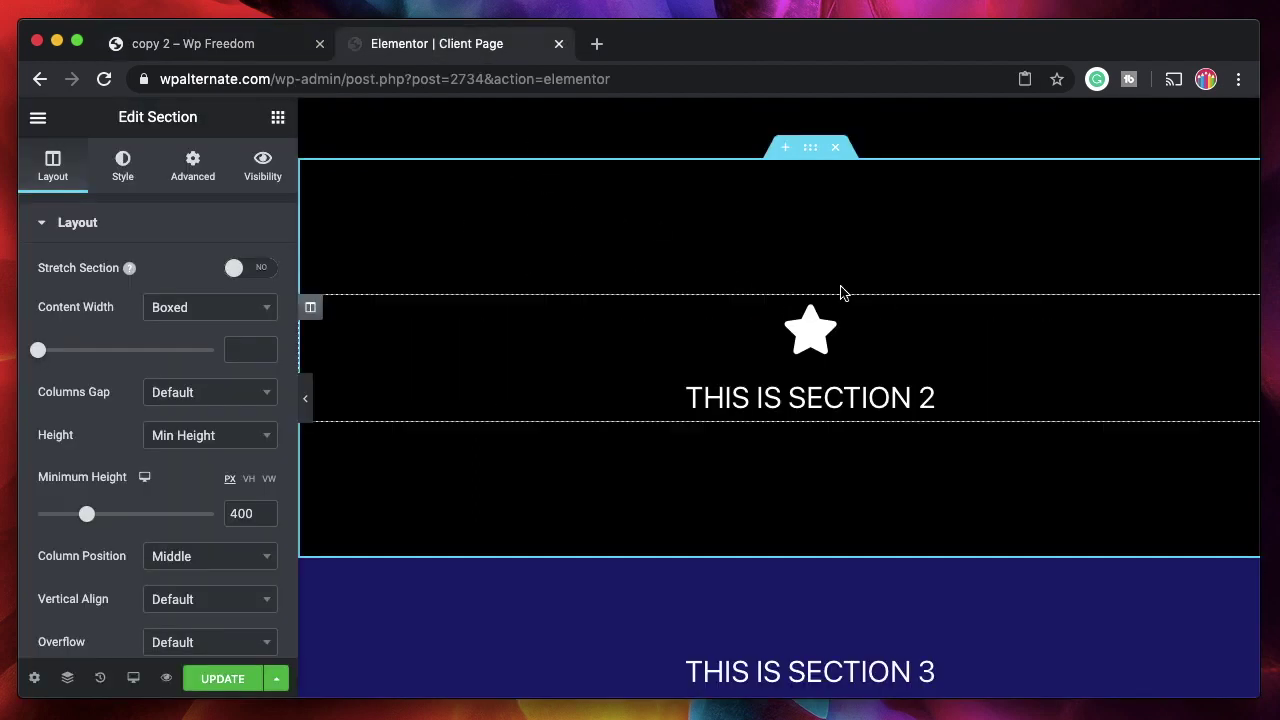
scroll(786, 360, "down", 5)
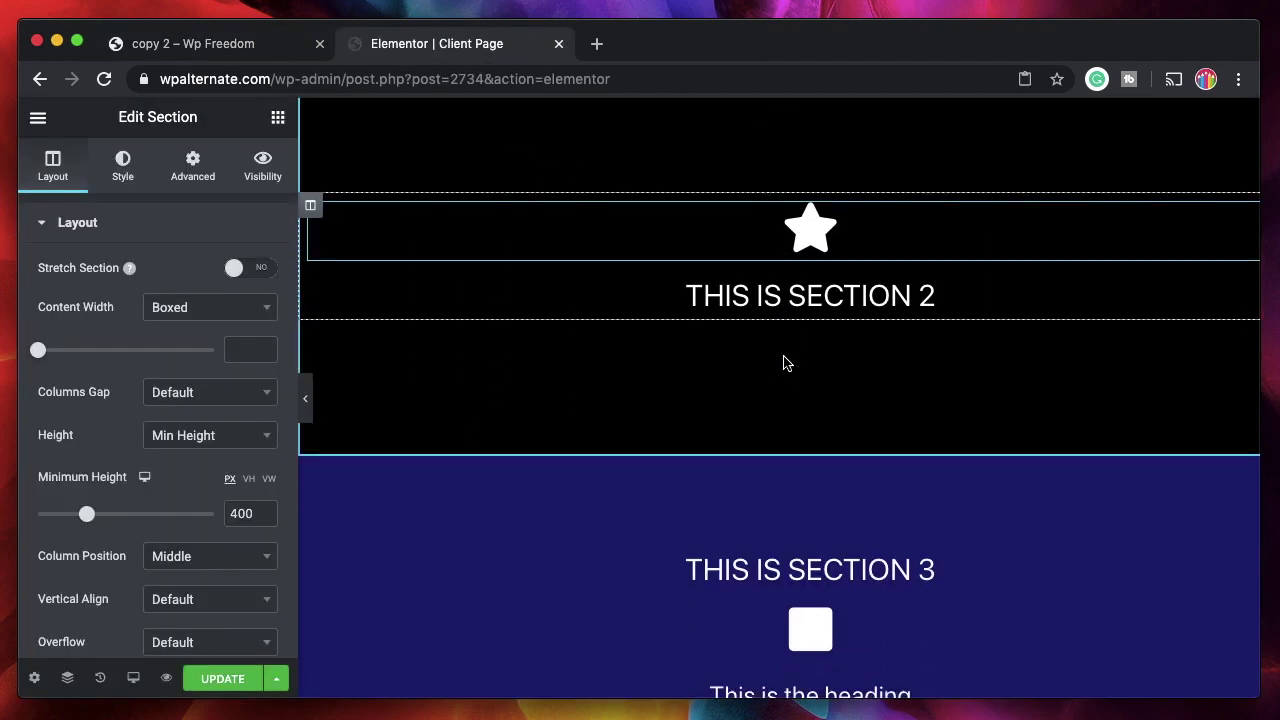
scroll(784, 357, "up", 8)
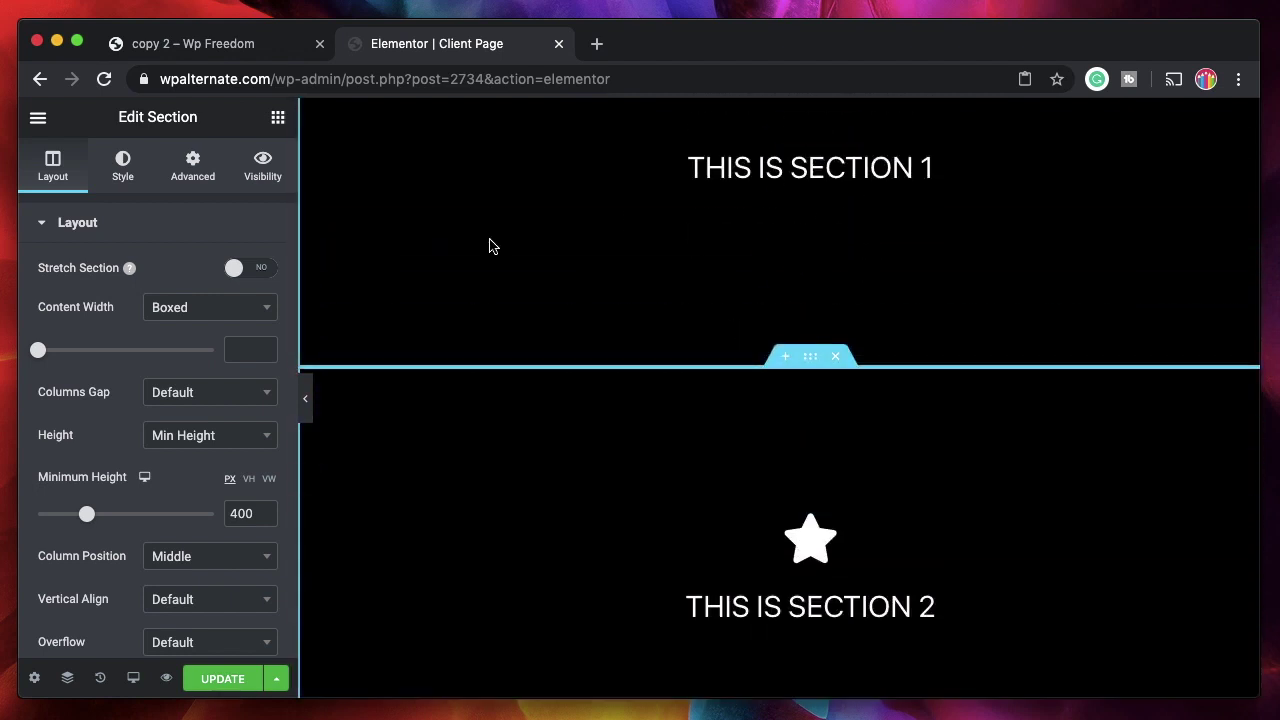
Log out of the Wp Freedom site from the copy 2 page and start entering a web address beginning with "wp"
key("ctrl+shift+Tab")
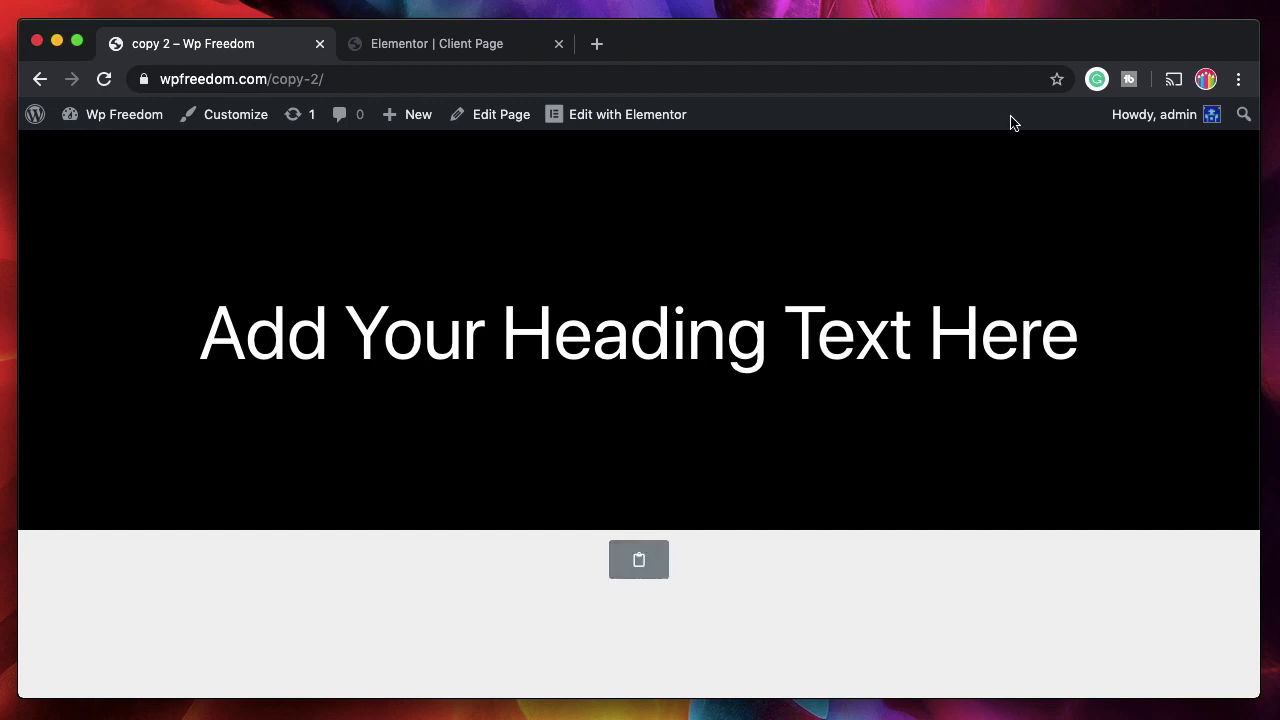
mouse_move(1146, 125)
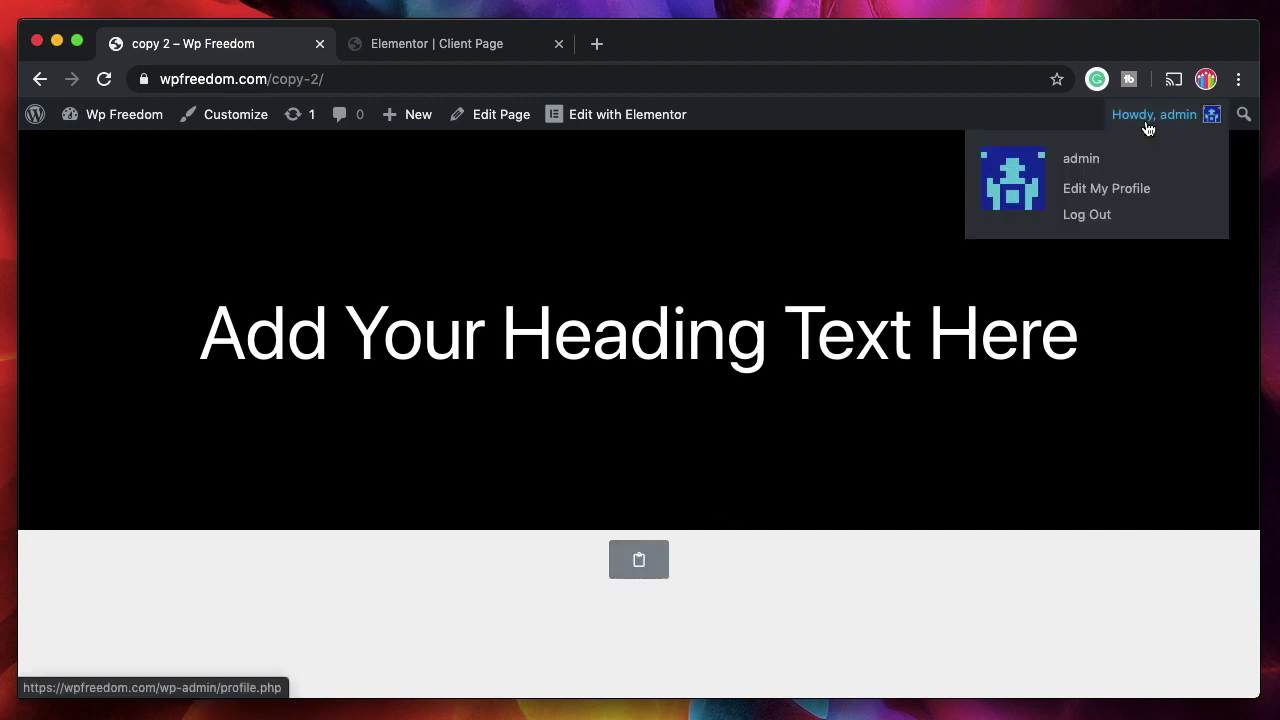
left_click(1104, 217)
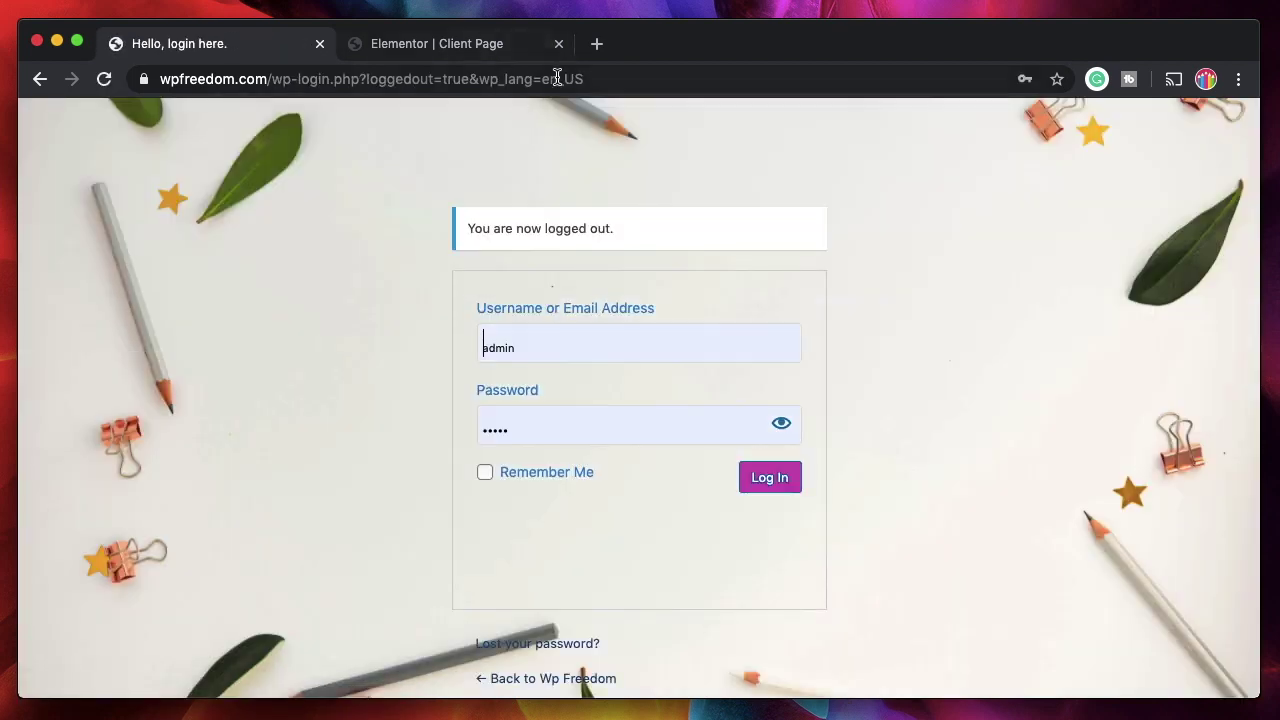
left_click(615, 78)
type("wp")
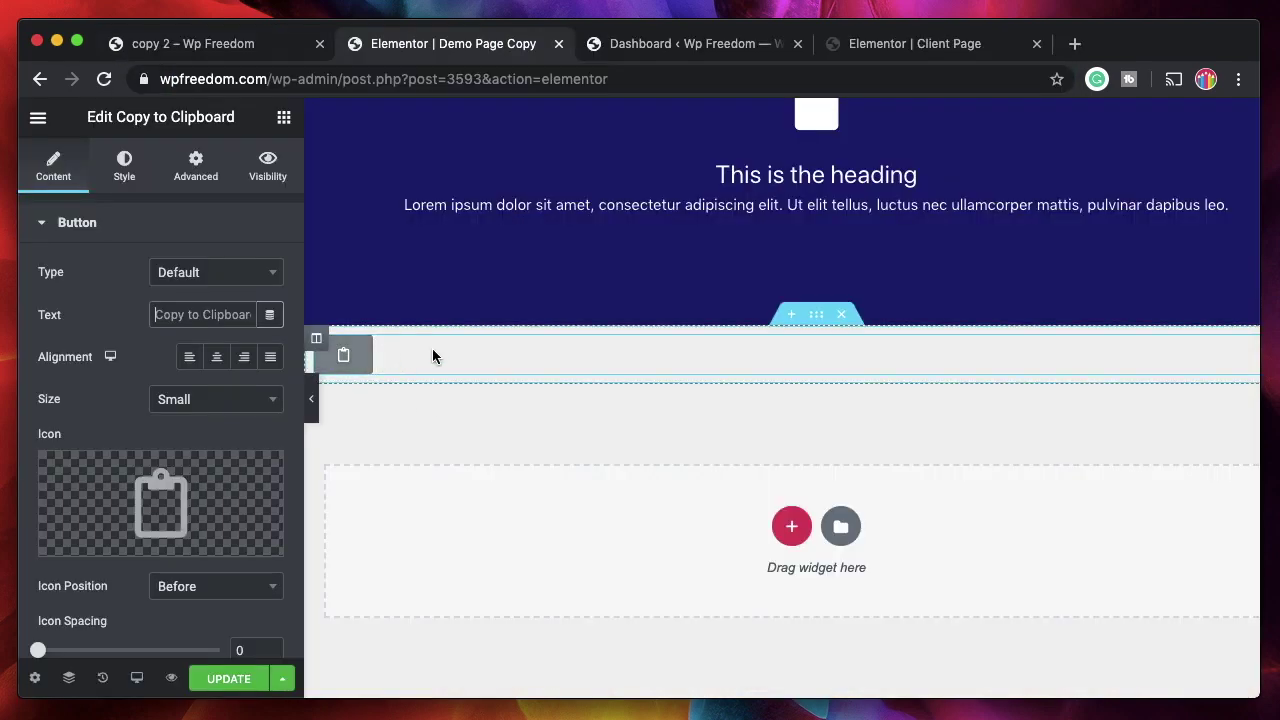
Set the Copy to Clipboard button's text to "Copy Page Layout"
type("Co")
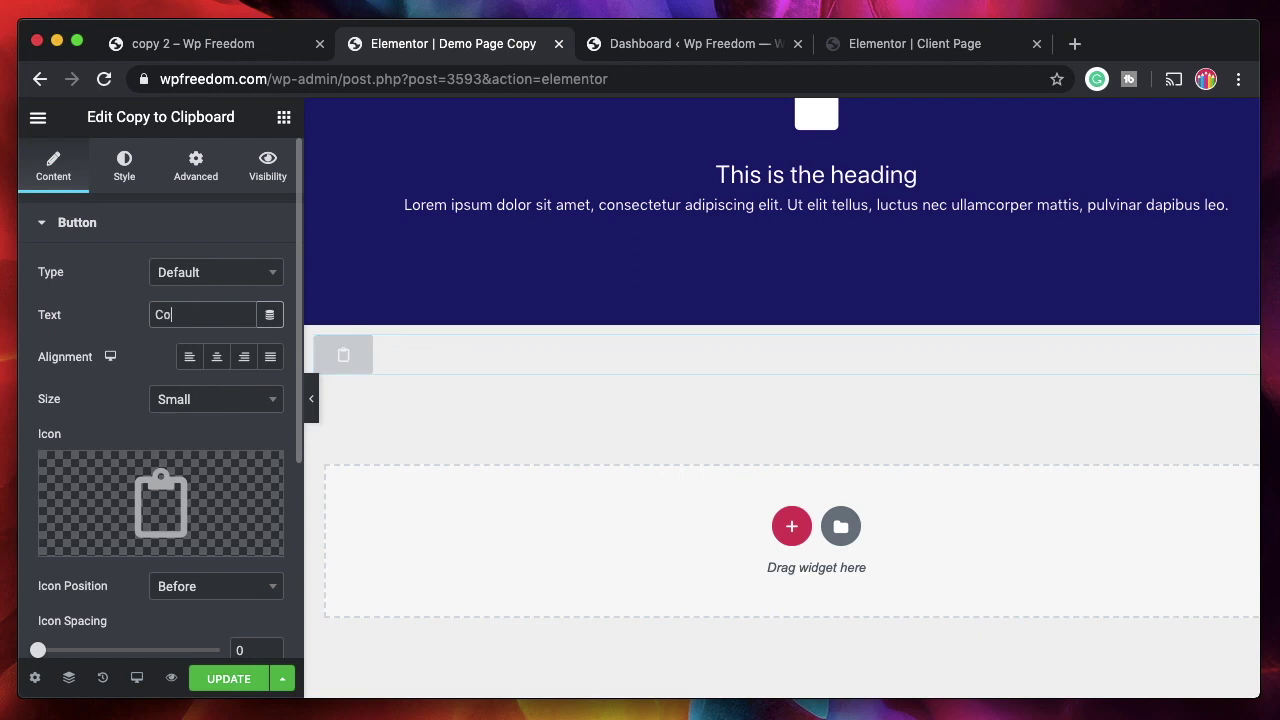
type("py Page")
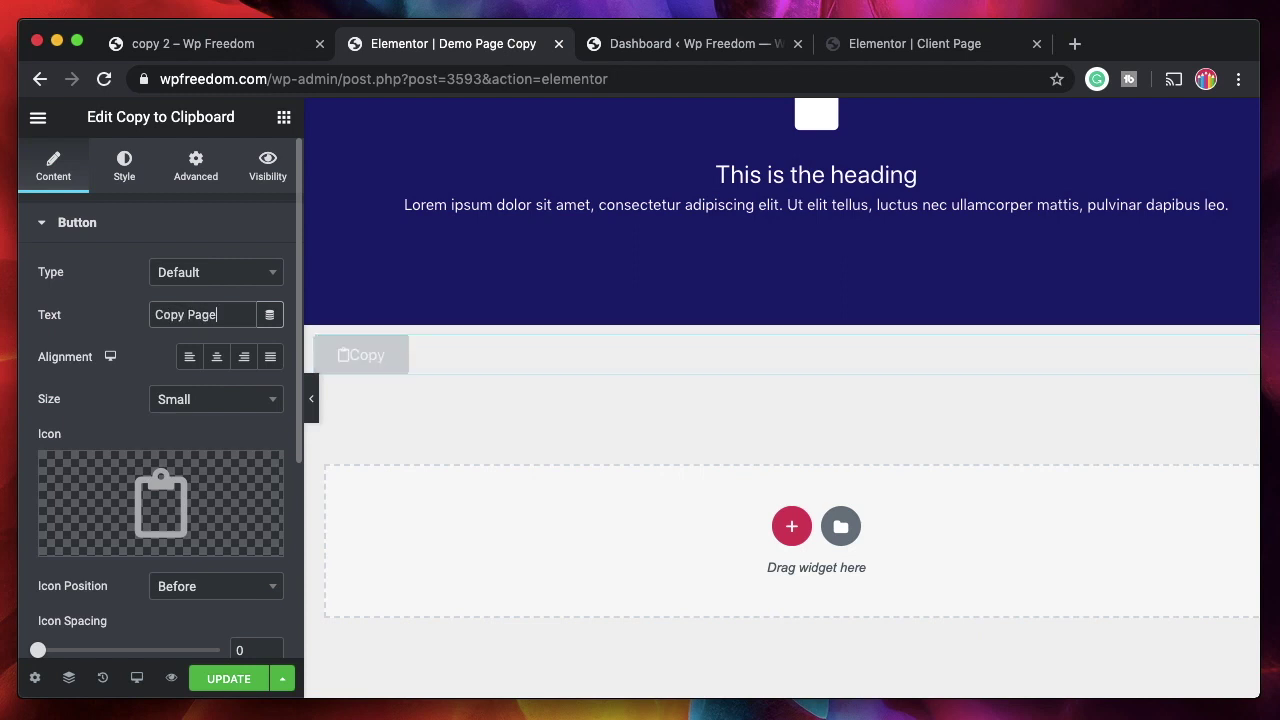
type(" Layput")
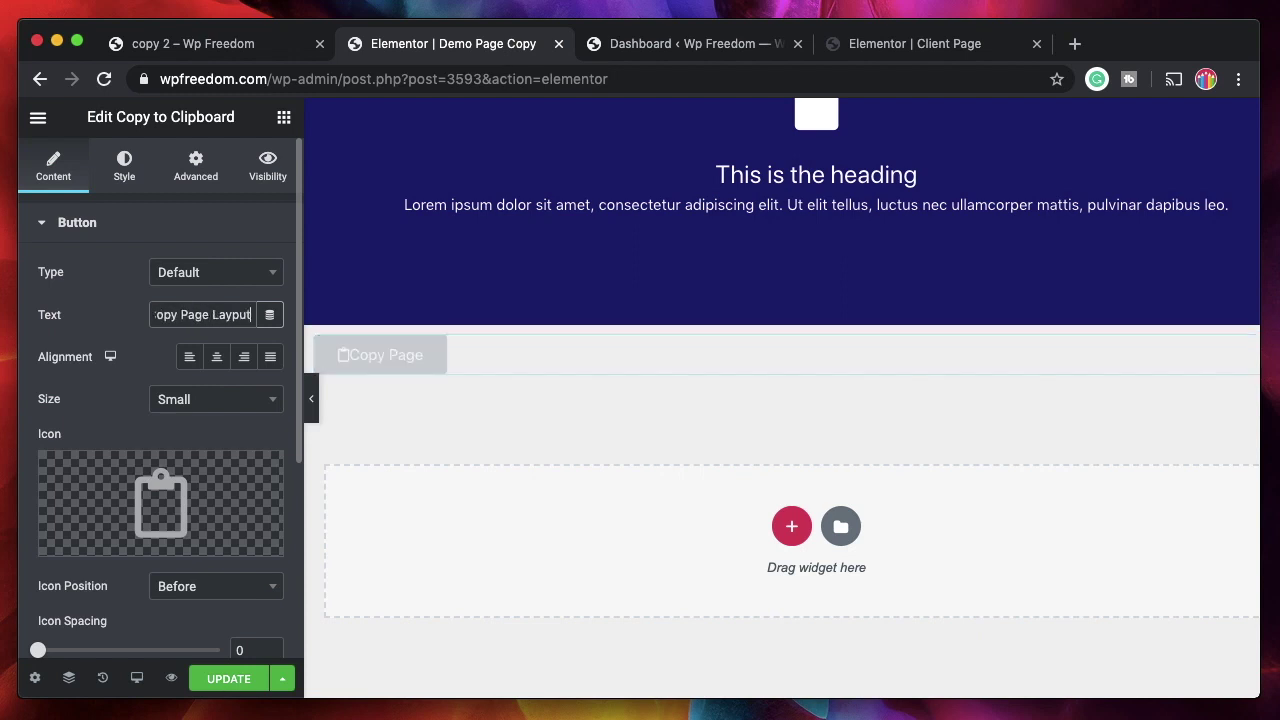
key("BackSpace")
key("BackSpace")
type("o")
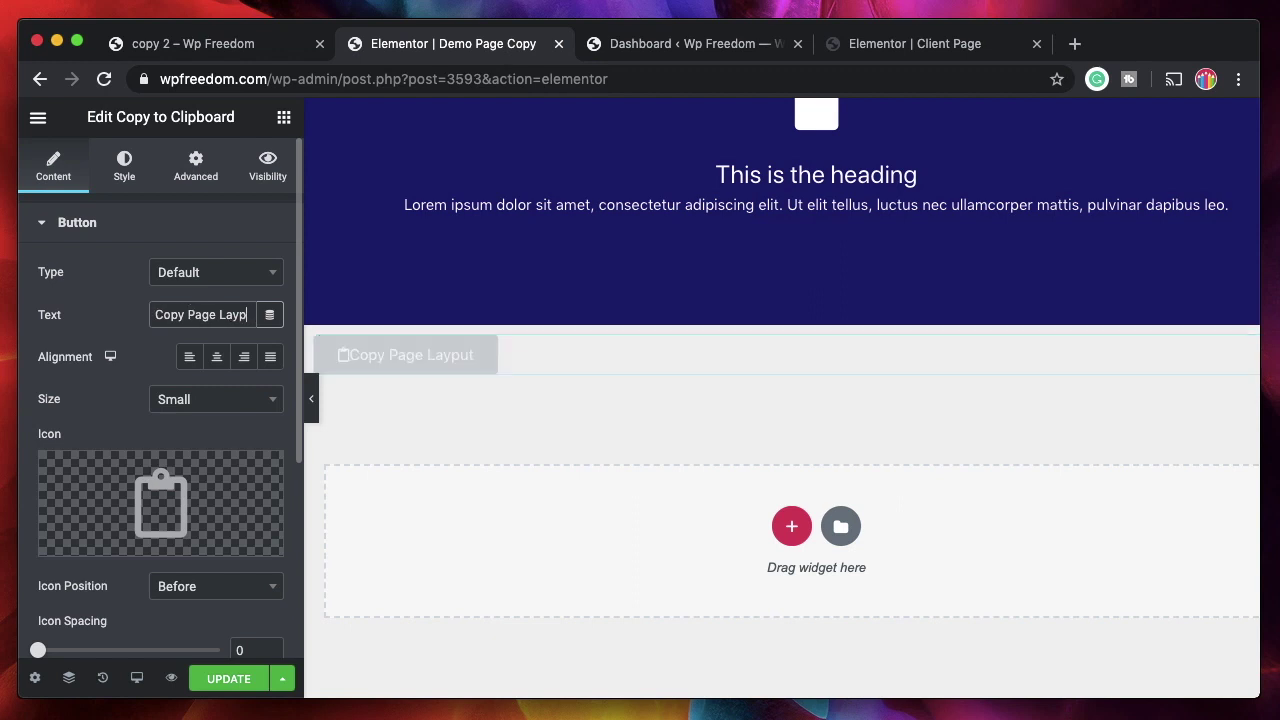
type("ut")
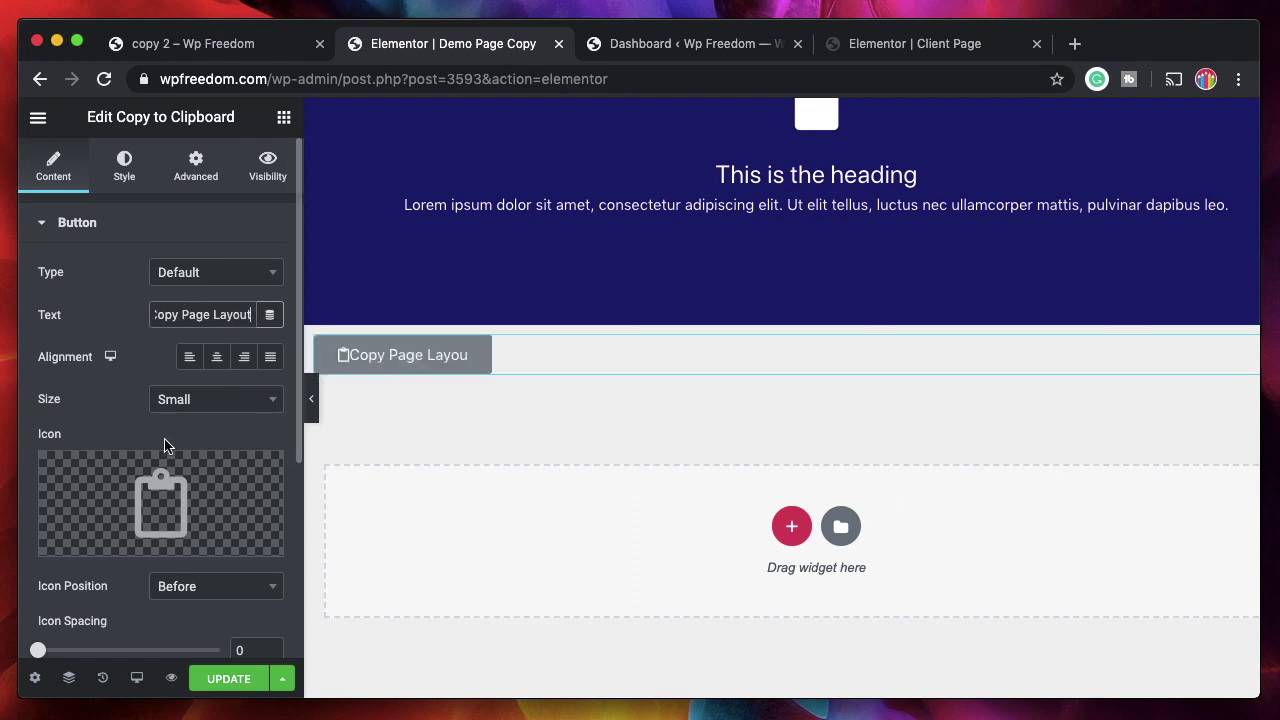
Set the Copy Page Layout button's icon spacing to 5
scroll(165, 447, "down", 3)
left_click_drag(38, 512, 58, 514)
scroll(143, 519, "up", 4)
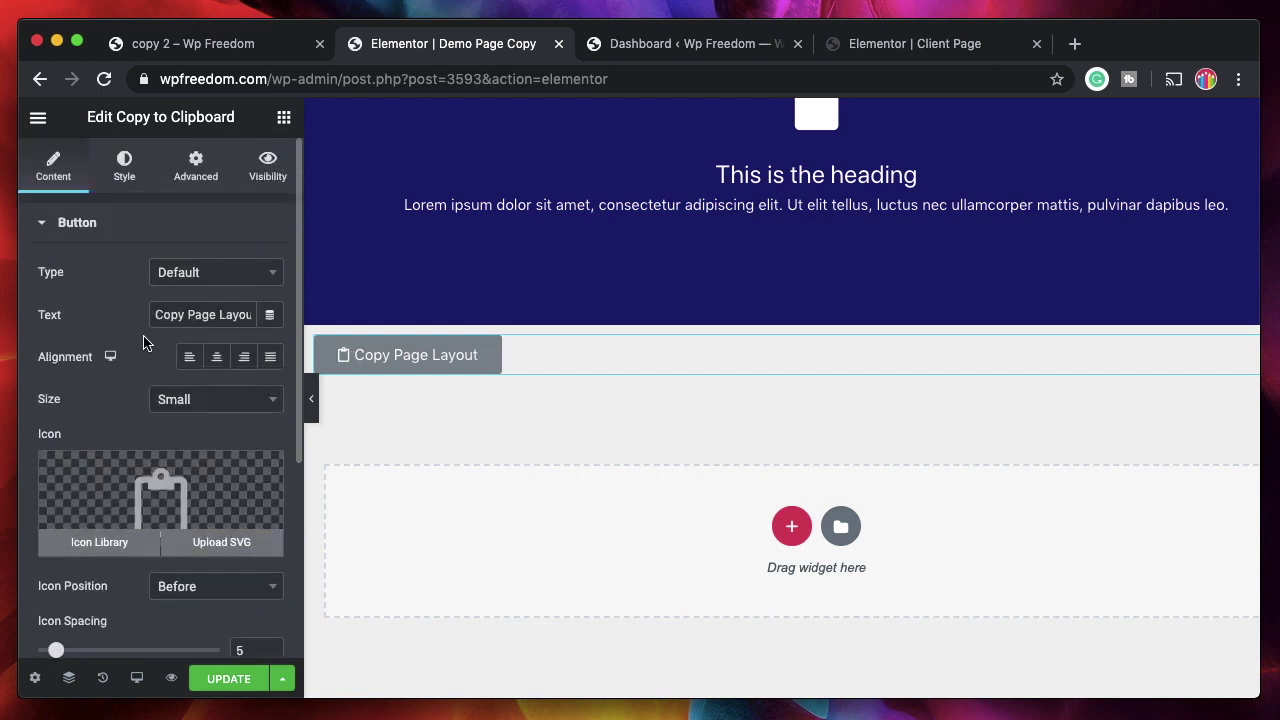
Give the Copy Page Layout button the bright blue preset as its normal background color
left_click(124, 170)
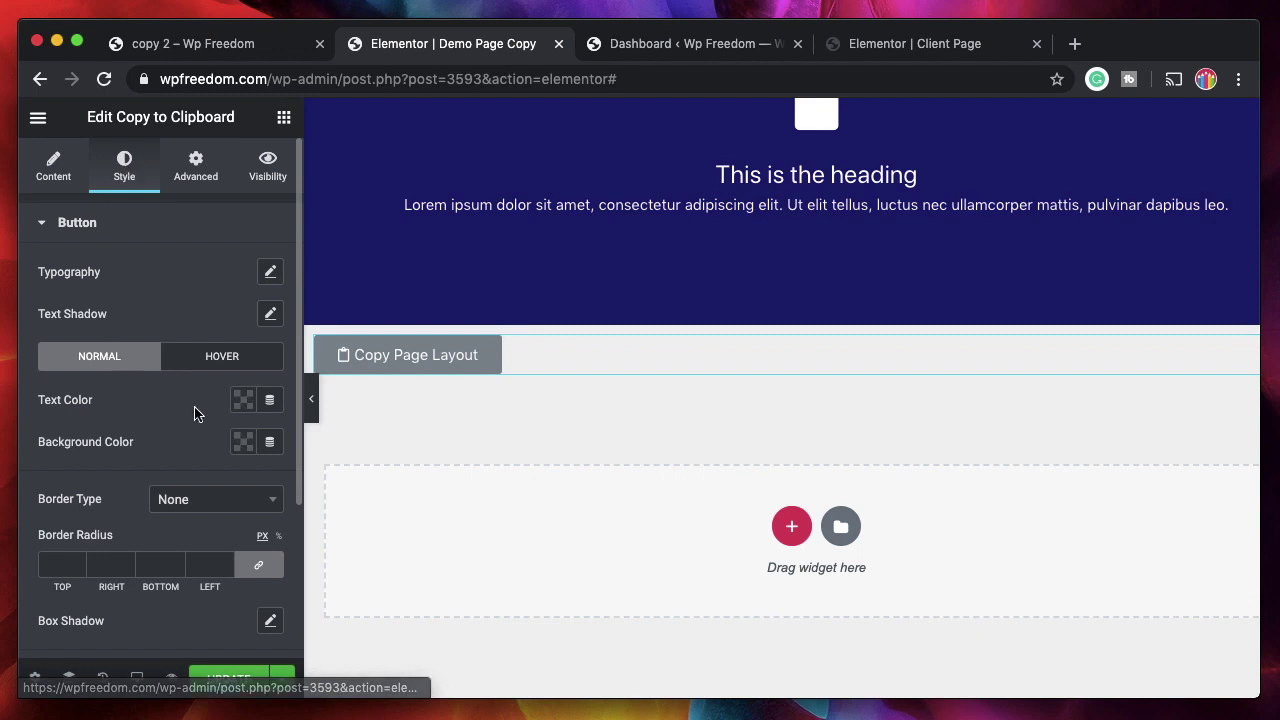
left_click(243, 441)
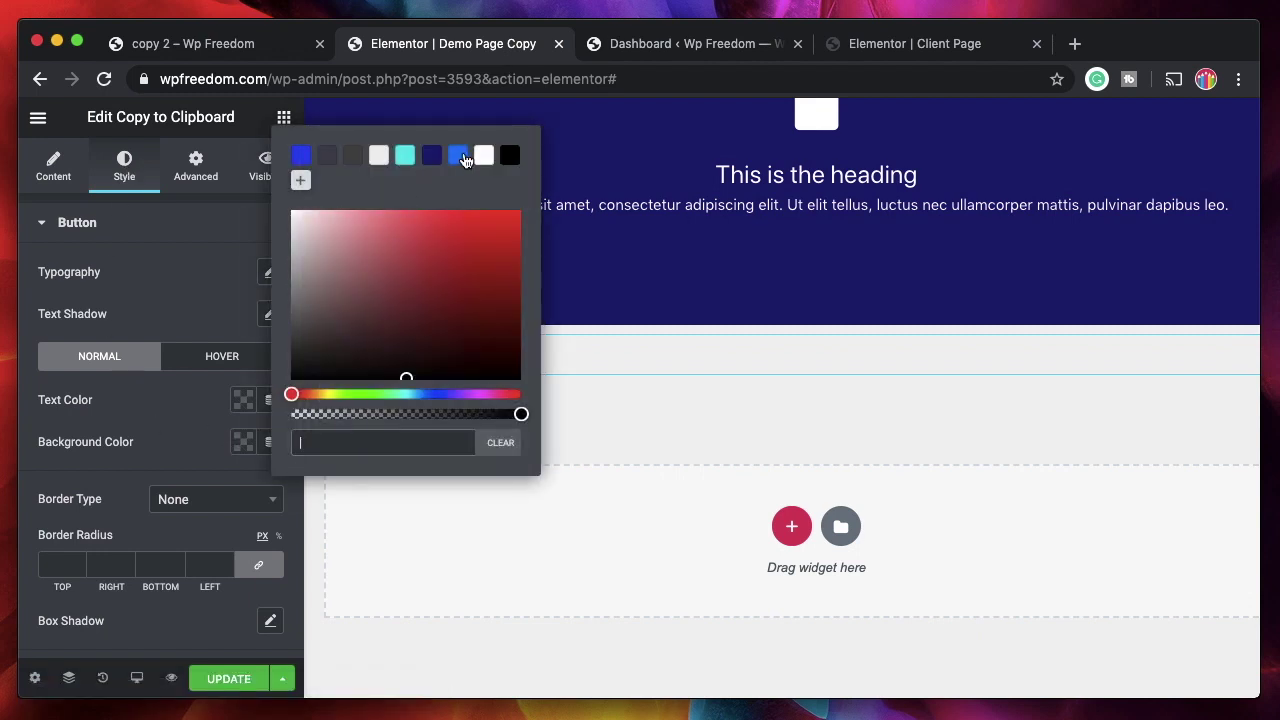
left_click(463, 160)
left_click(177, 291)
Set the Copy Page Layout button's size to Extra Large and align it to the center
left_click(50, 160)
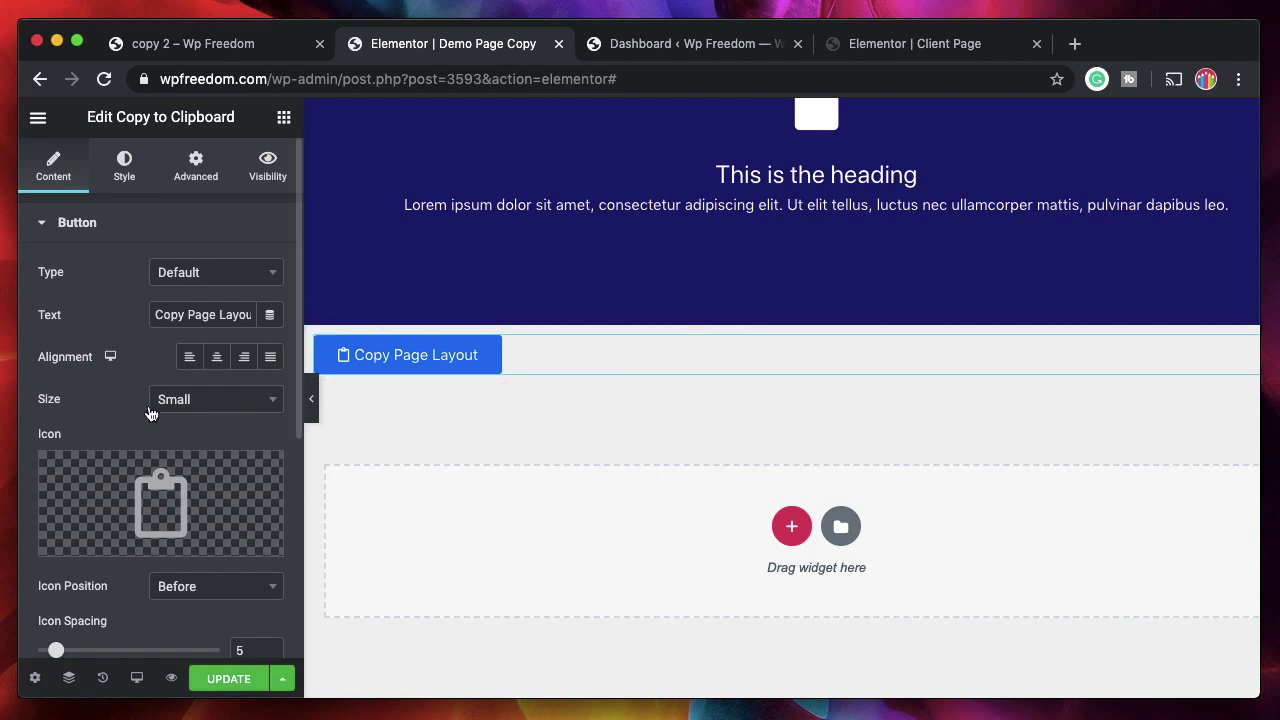
left_click(197, 401)
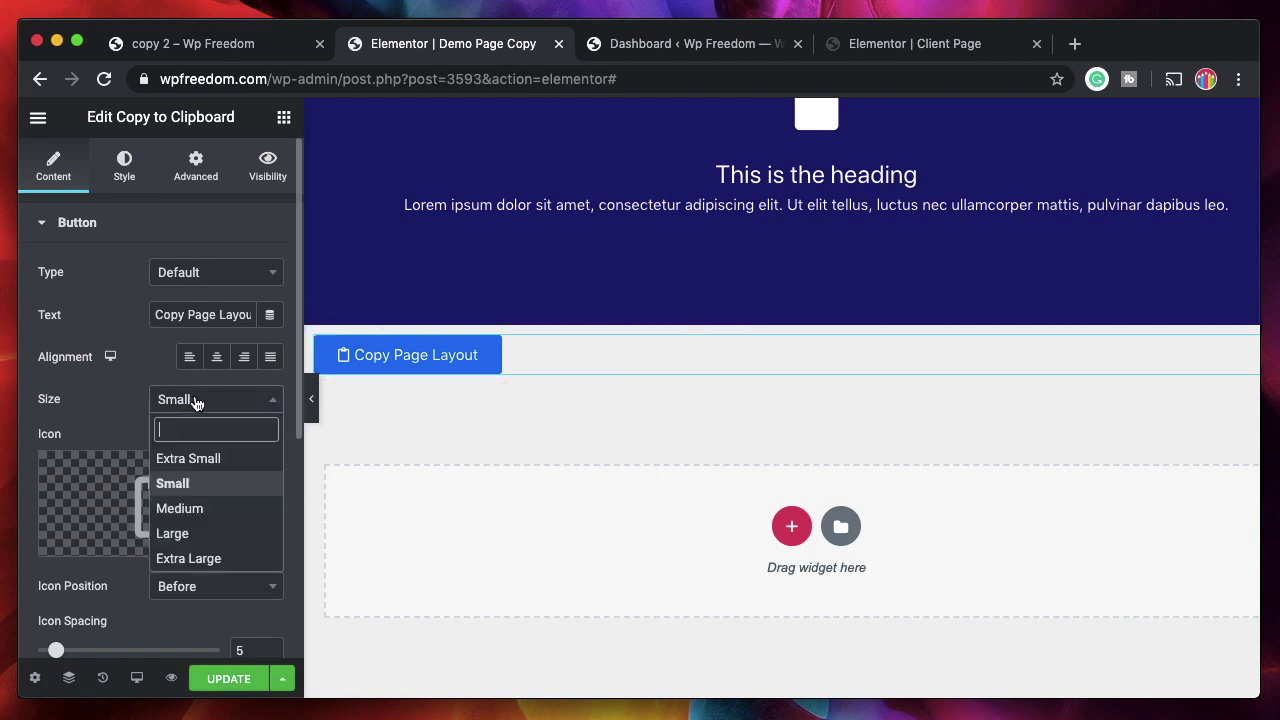
left_click(200, 558)
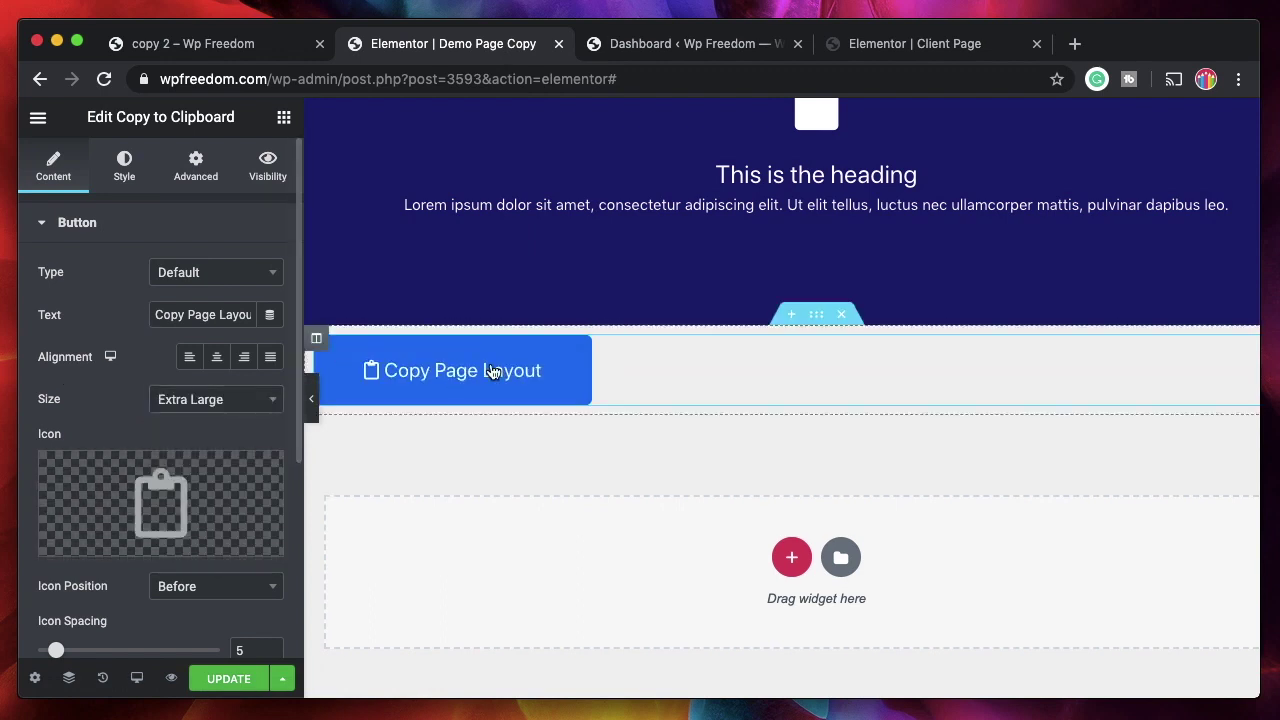
left_click(216, 357)
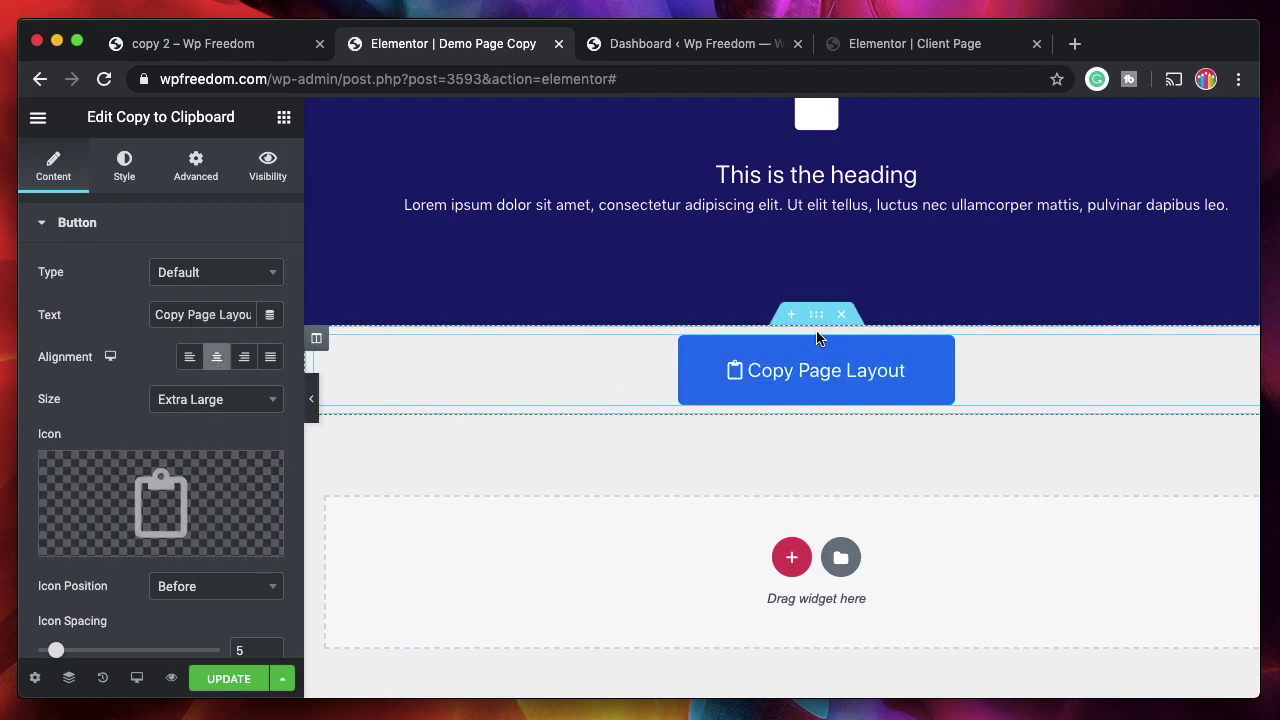
Move the section holding the Copy Page Layout button above section 1 using the Navigator, and update the page
scroll(857, 230, "up", 10)
scroll(857, 233, "down", 15)
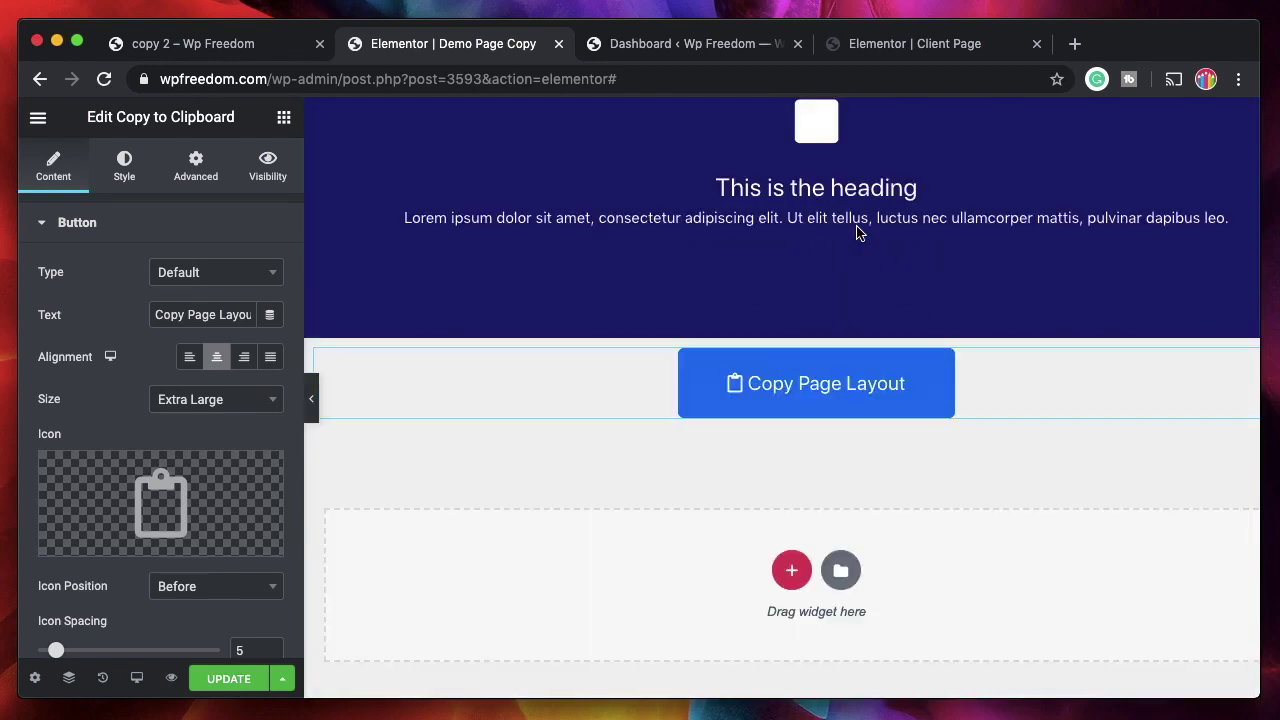
scroll(817, 300, "up", 15)
scroll(780, 531, "down", 15)
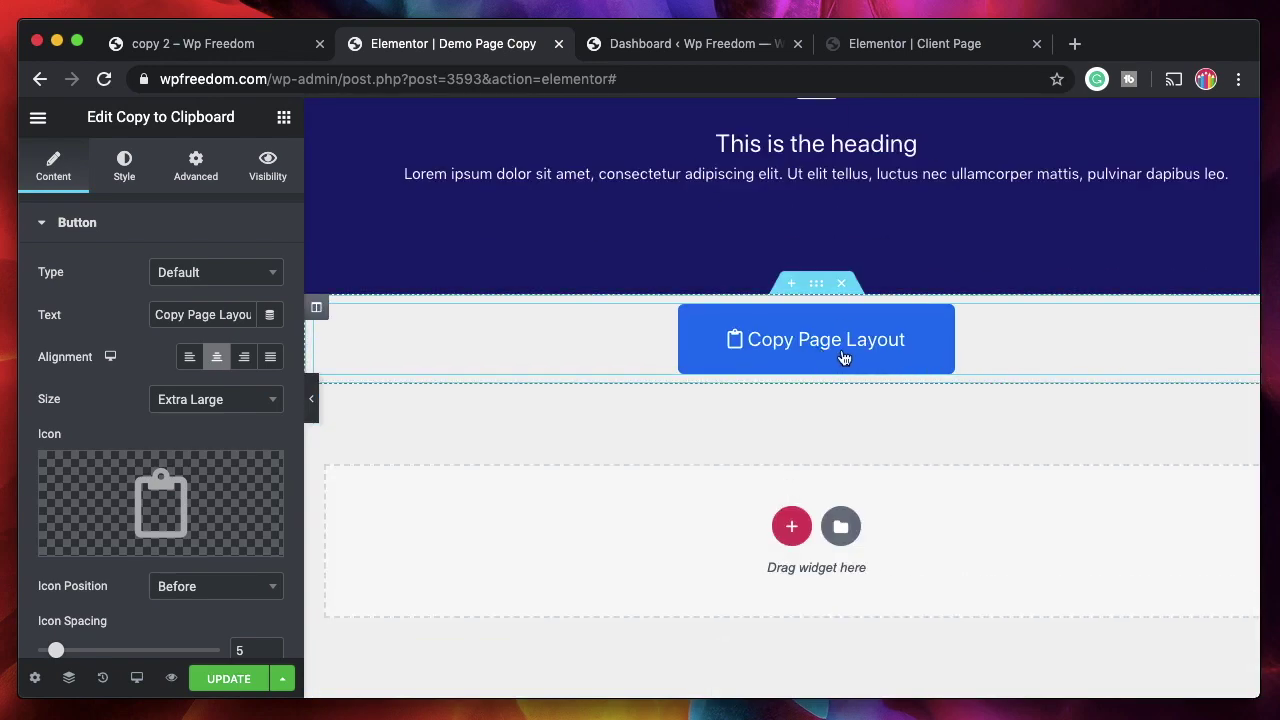
scroll(843, 357, "up", 15)
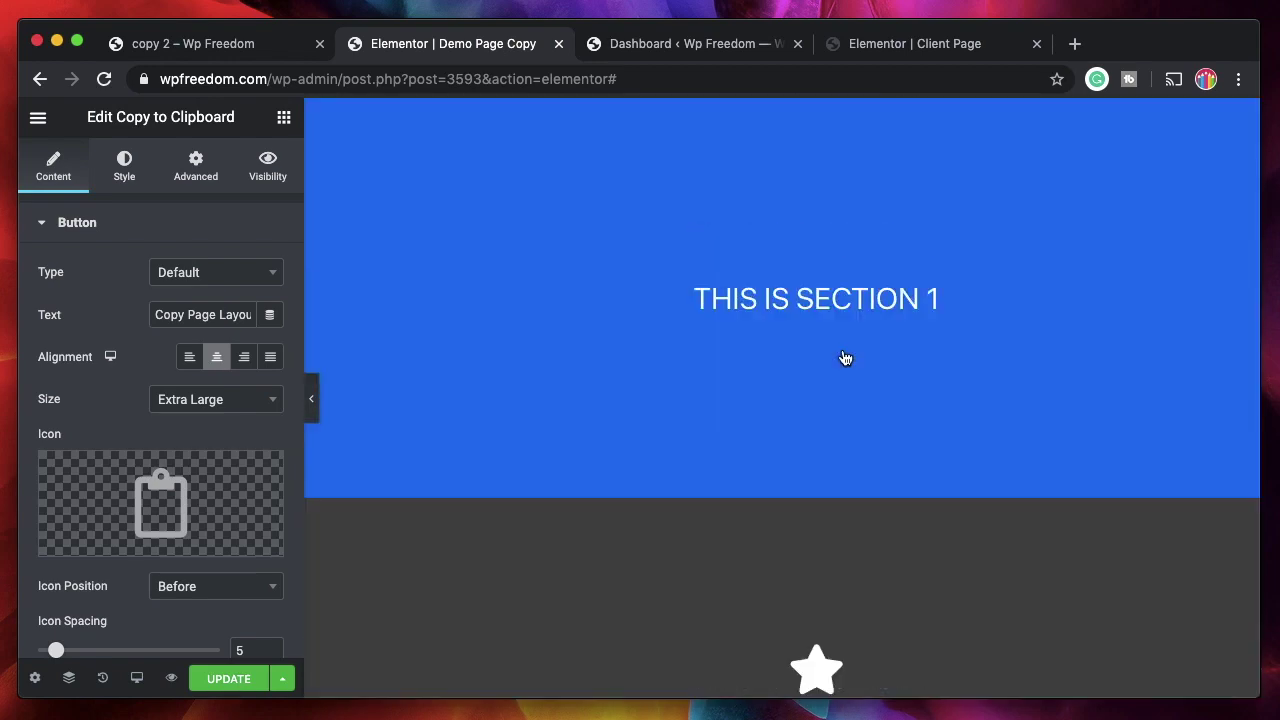
left_click(71, 680)
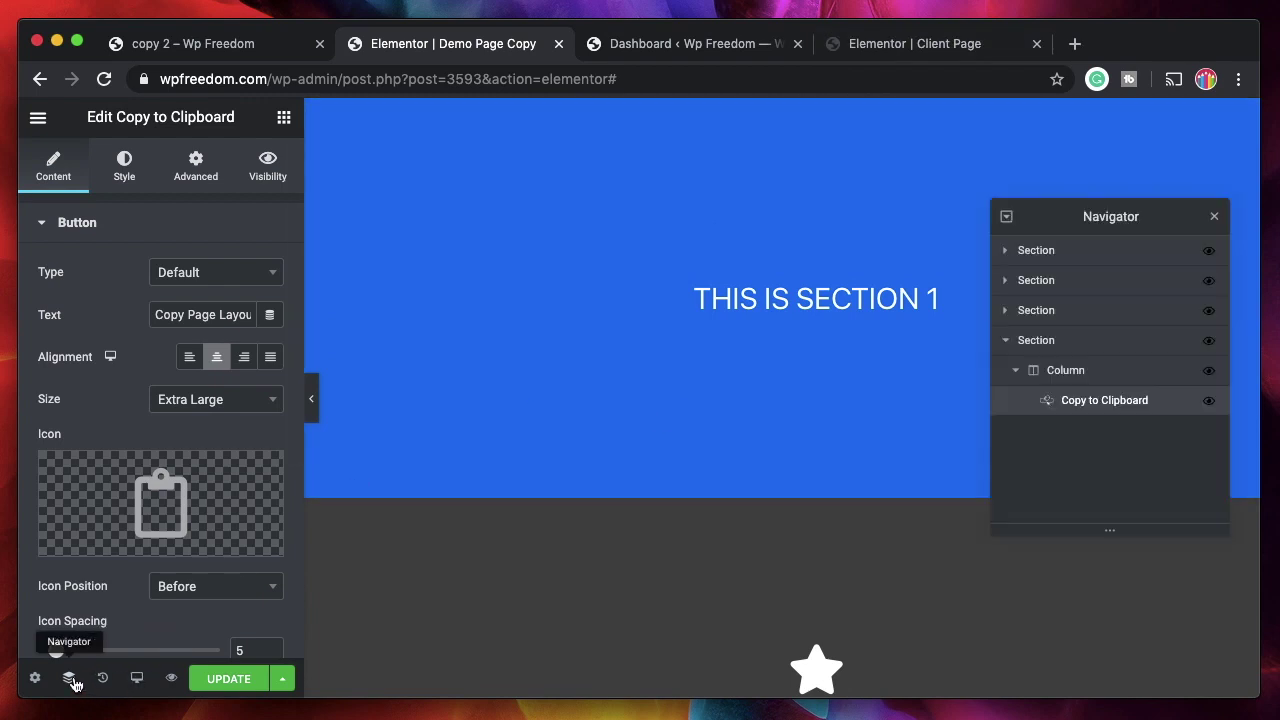
left_click(1015, 370)
left_click(1040, 342)
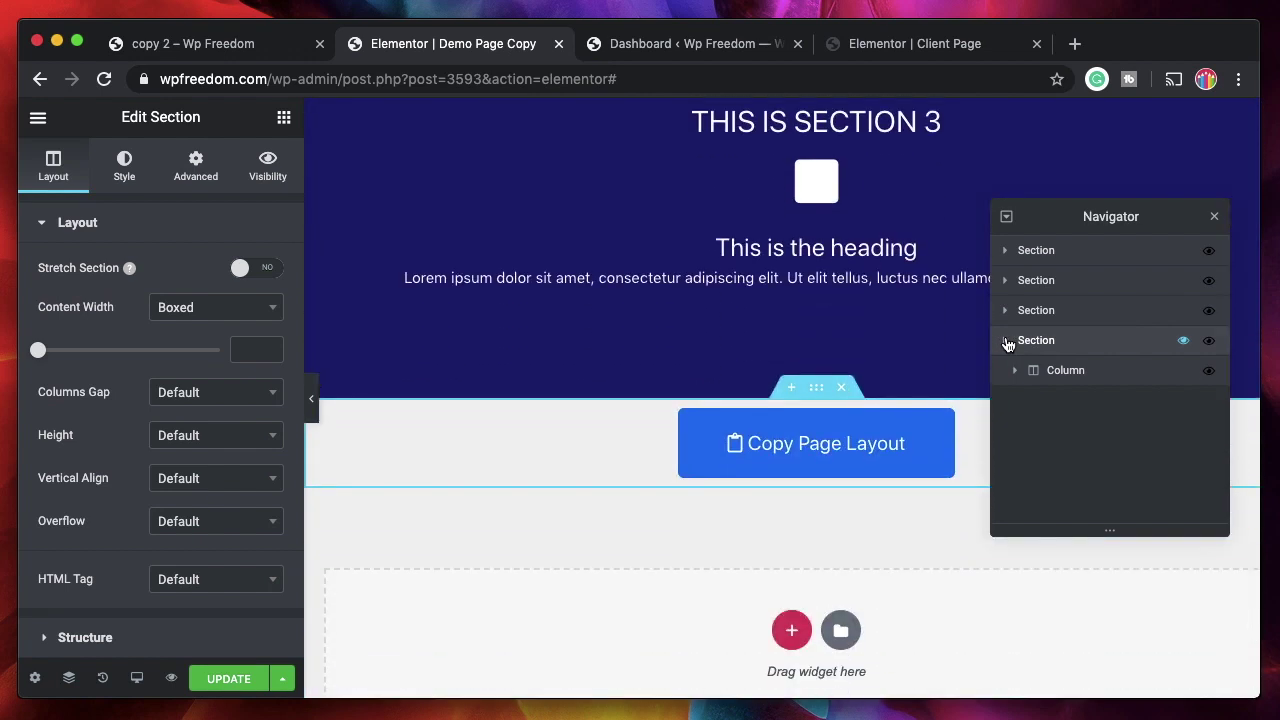
left_click(1008, 344)
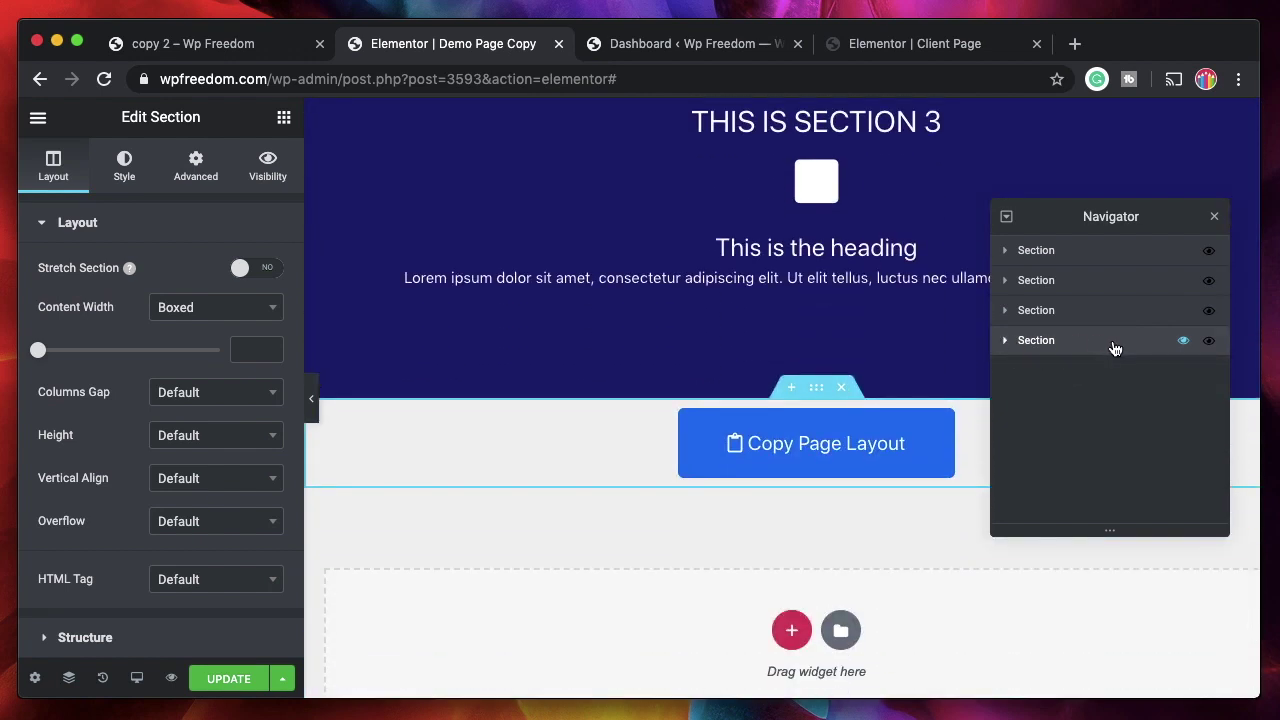
left_click_drag(1114, 346, 1106, 262)
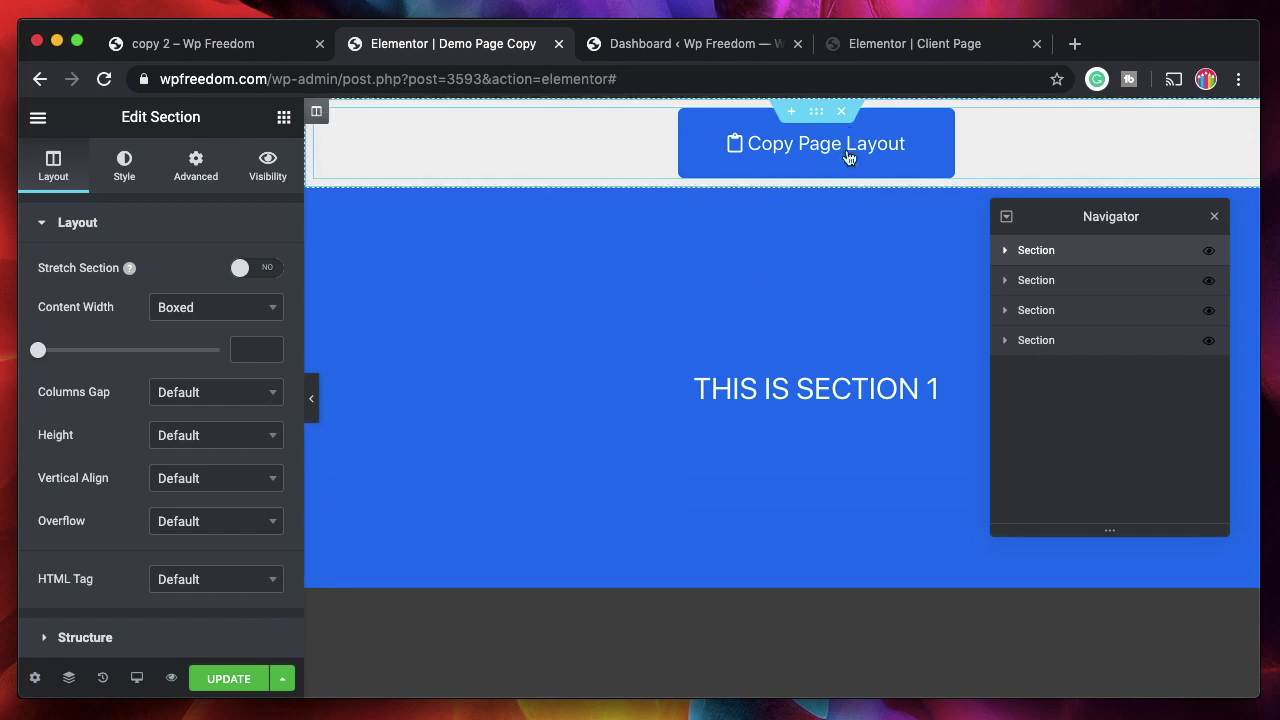
left_click(1214, 217)
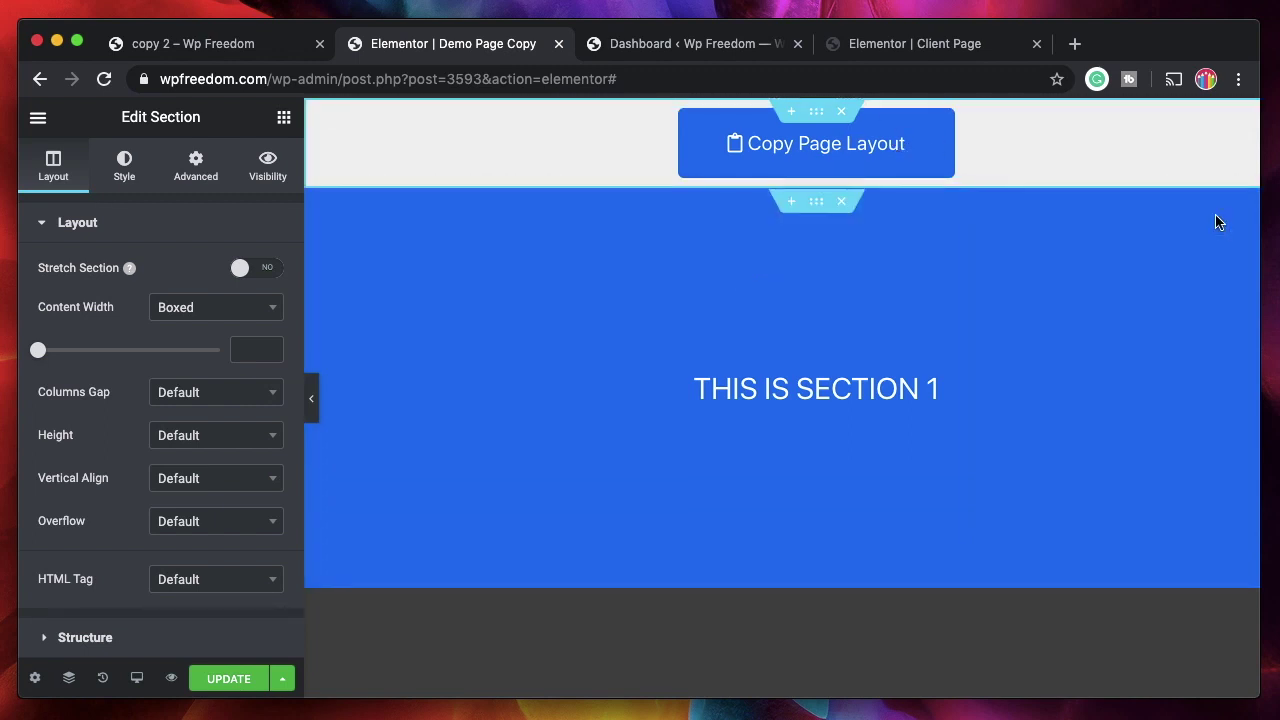
left_click(228, 684)
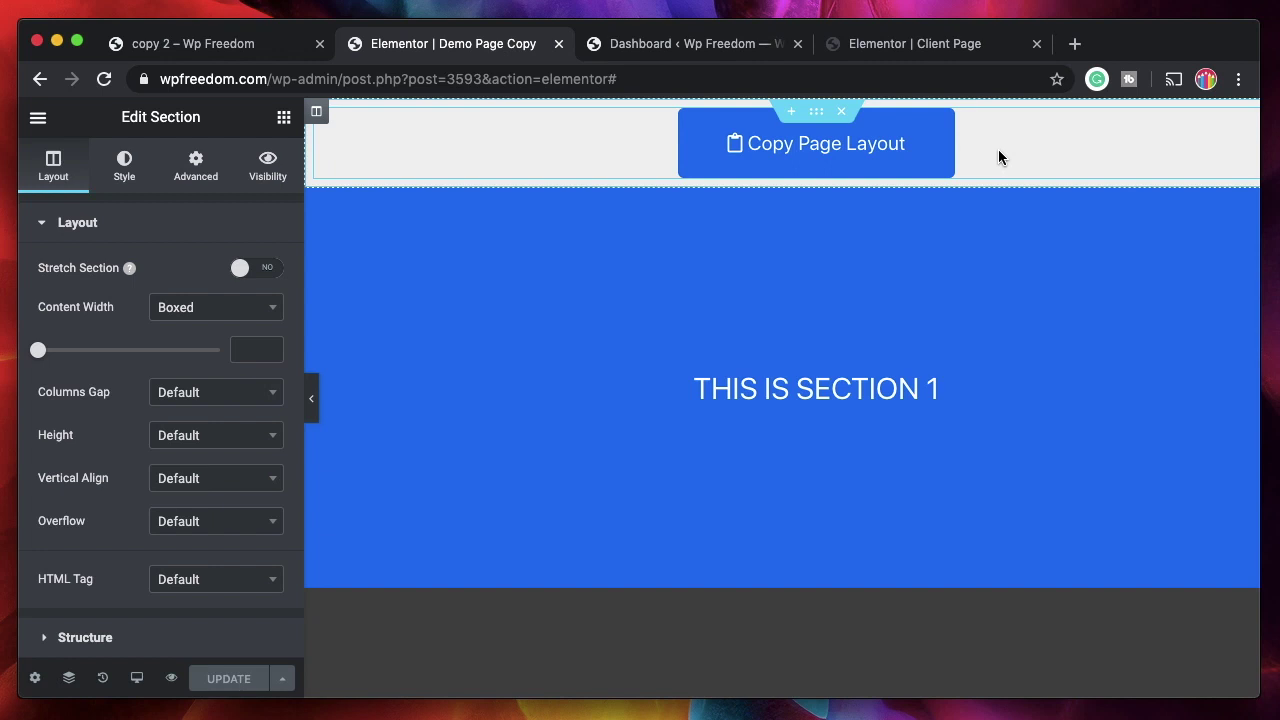
Compare the domains and https prefixes in the web addresses of the Demo Page Copy and the Client Page
double_click(226, 80)
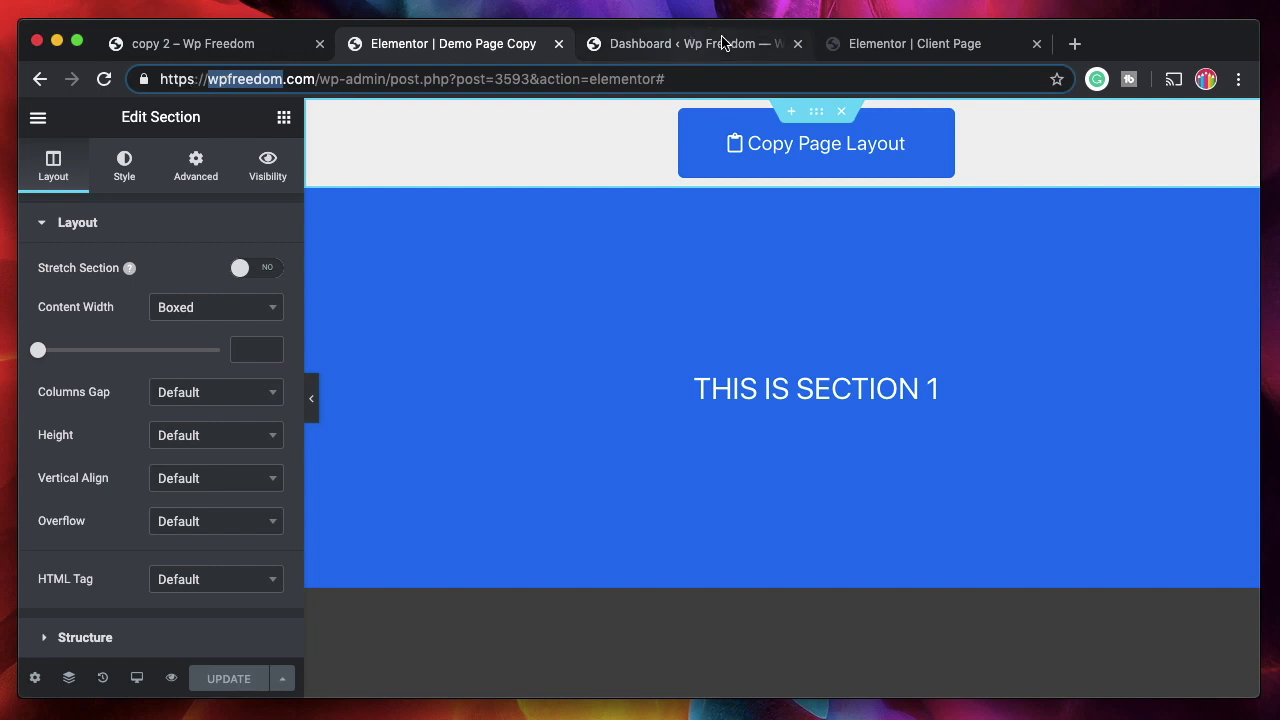
left_click(900, 48)
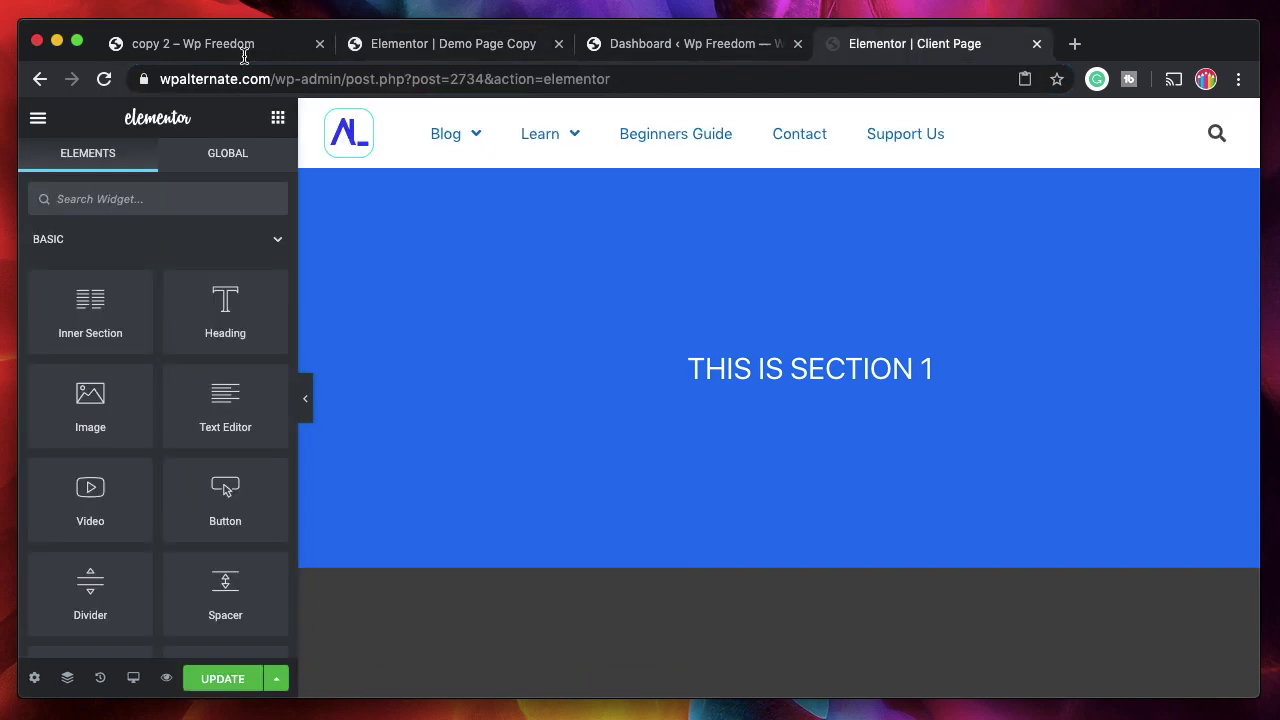
left_click(197, 80)
left_click(197, 80)
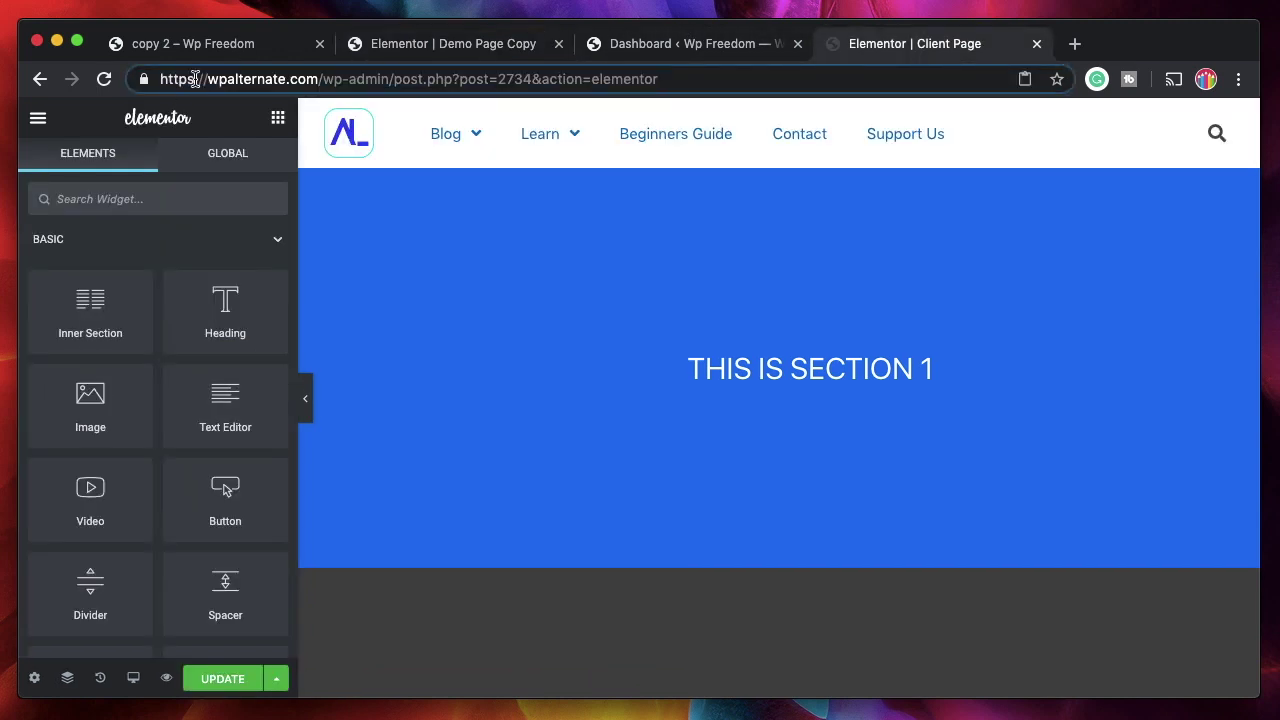
double_click(172, 80)
left_click(383, 53)
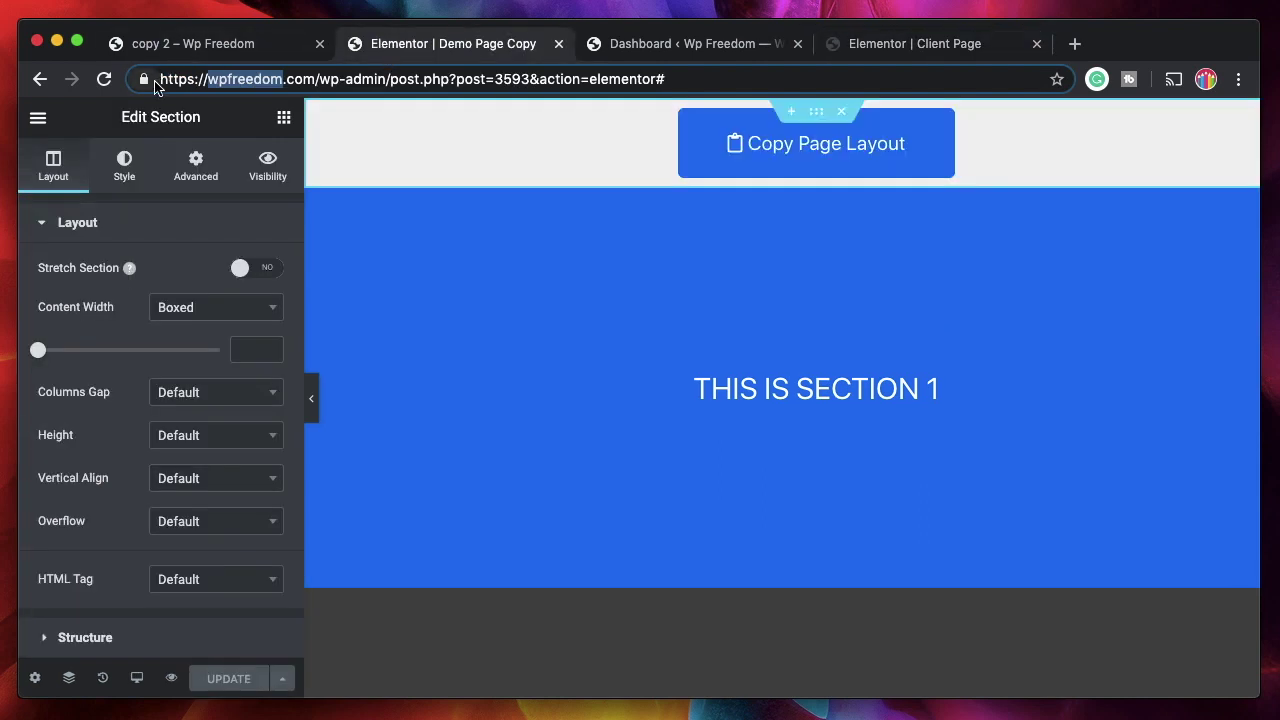
left_click(888, 50)
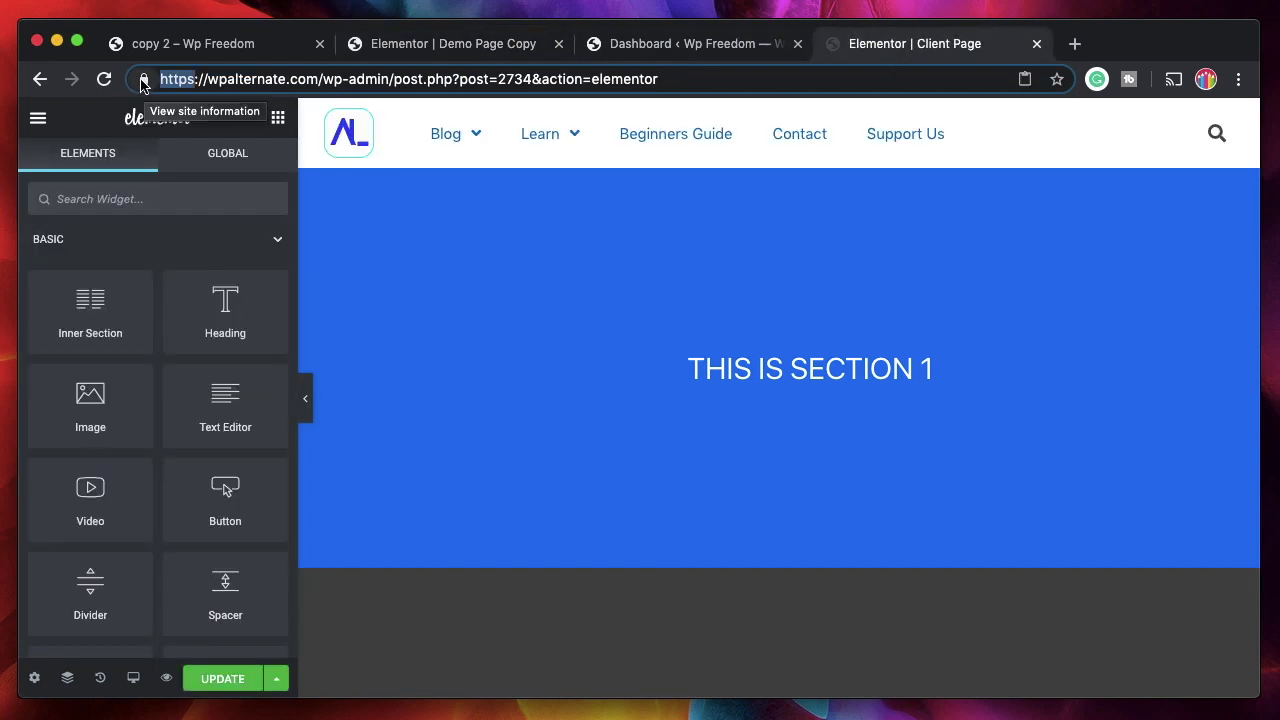
left_click(441, 43)
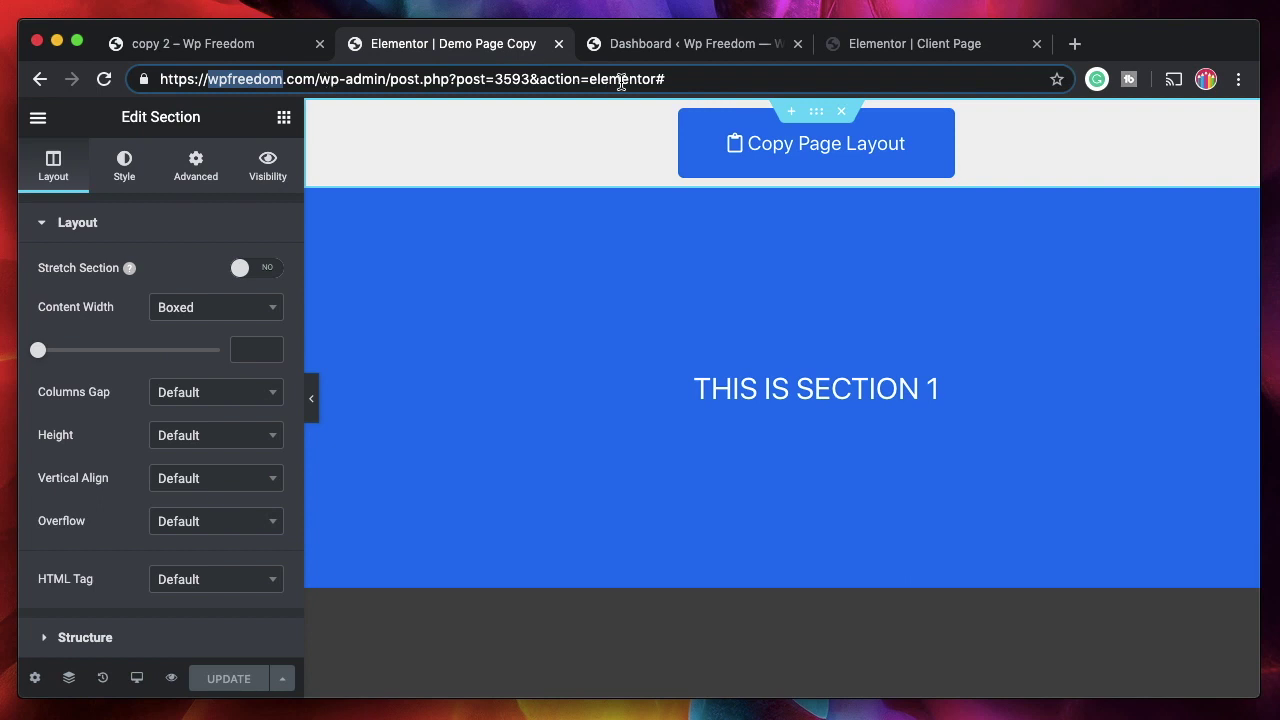
left_click(944, 52)
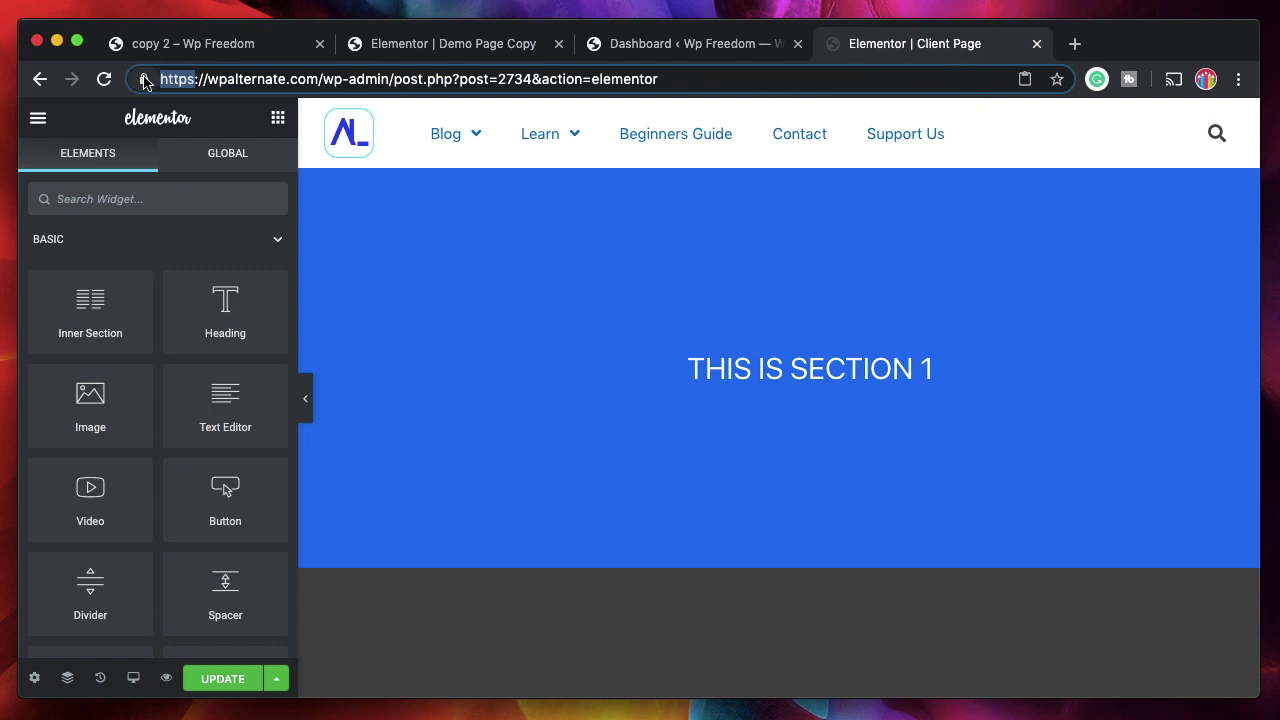
left_click(683, 74)
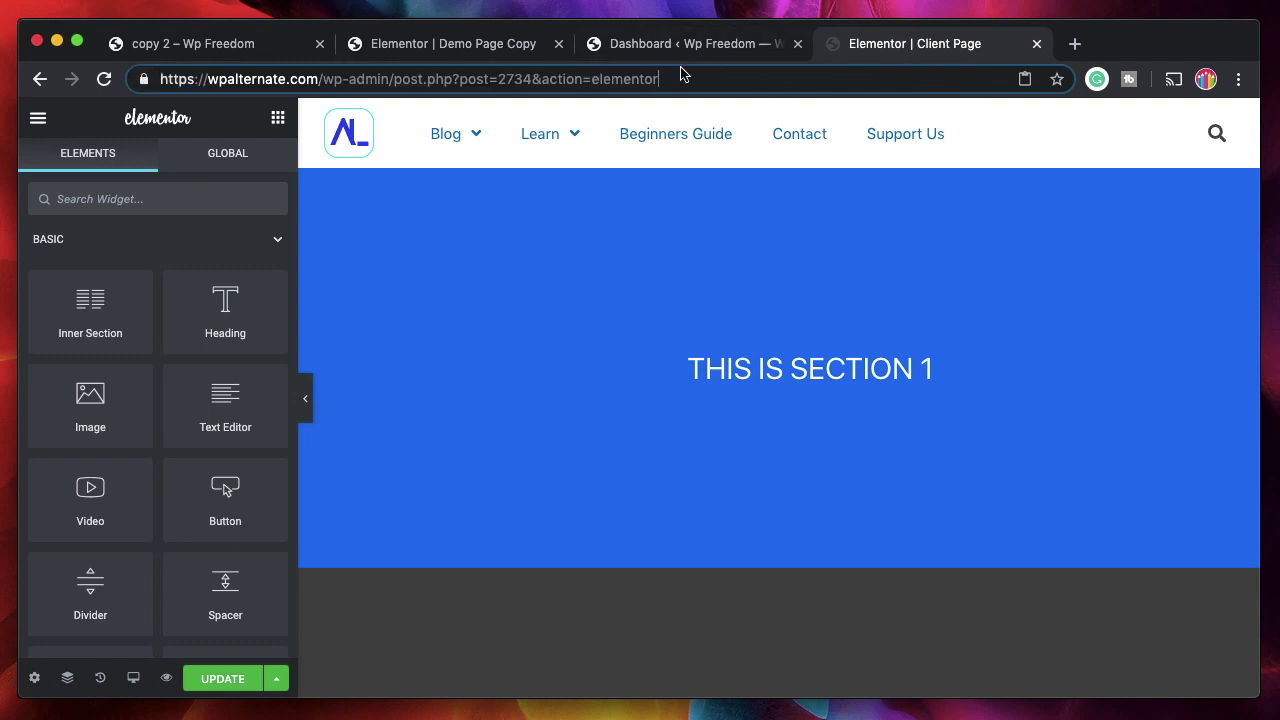
left_click(472, 50)
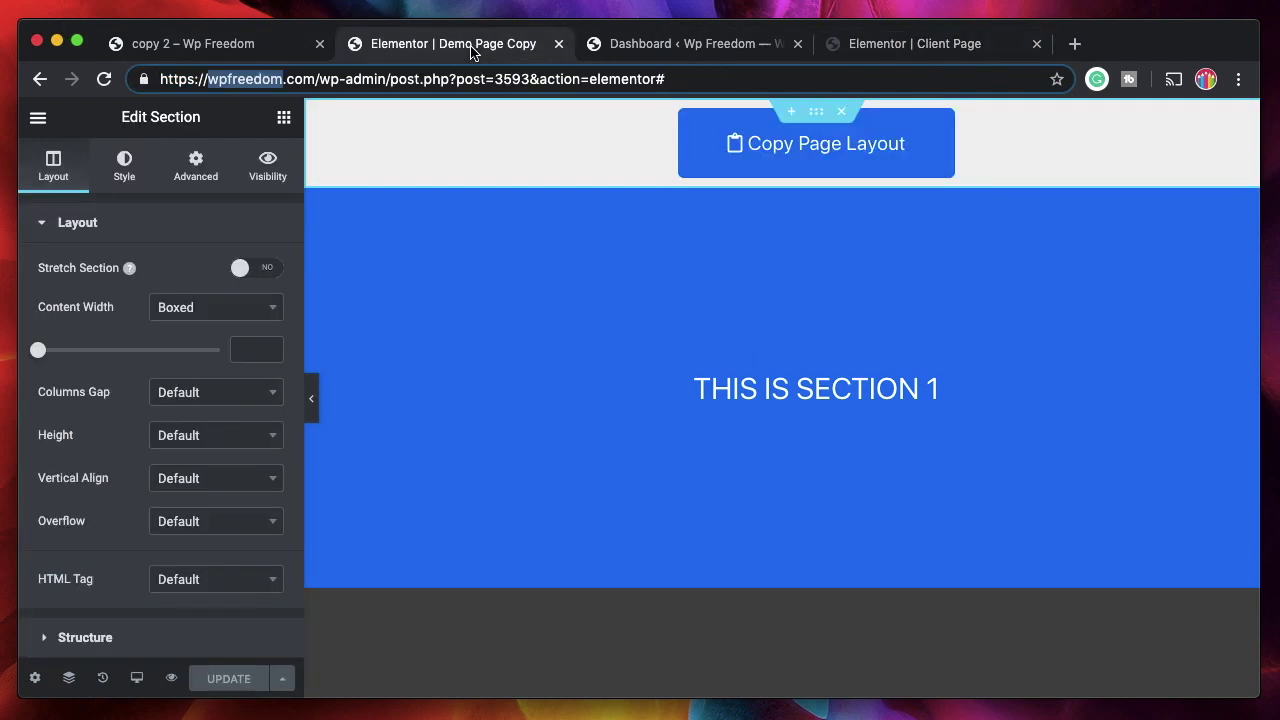
left_click(930, 50)
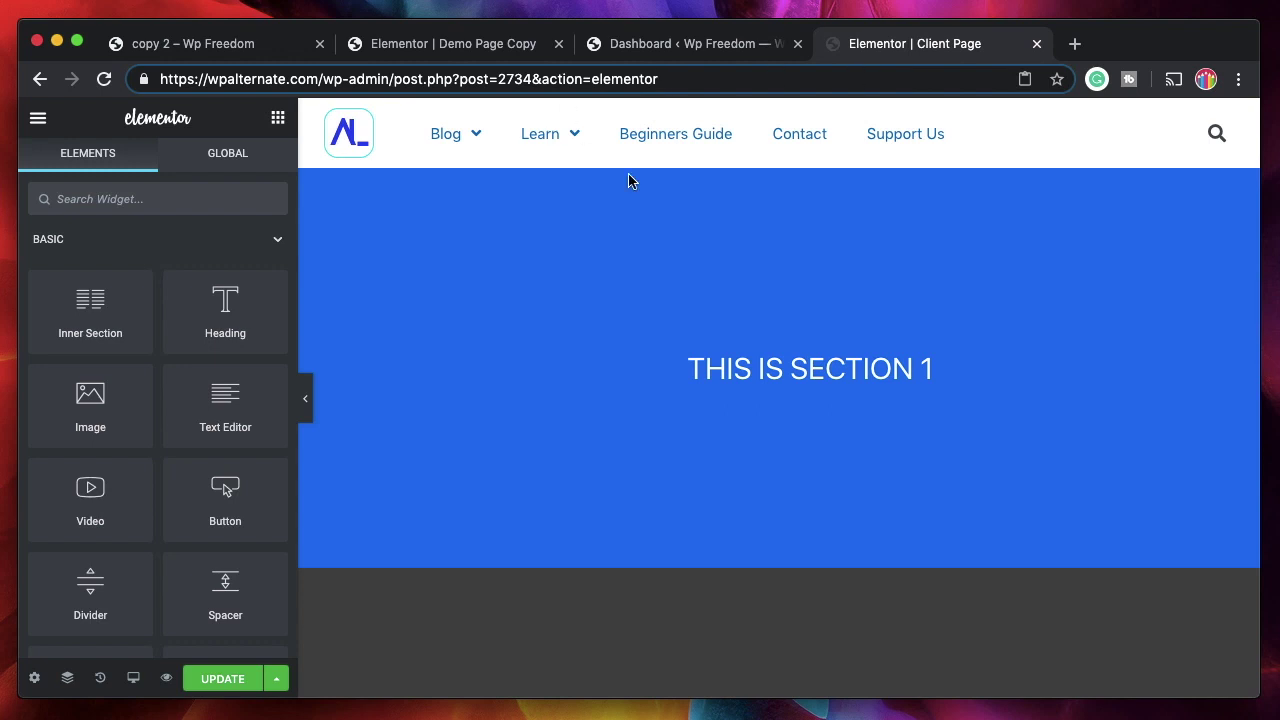
Compare the sections of the Client Page with those of the Demo Page Copy, ending on the Client Page
scroll(712, 405, "down", 2)
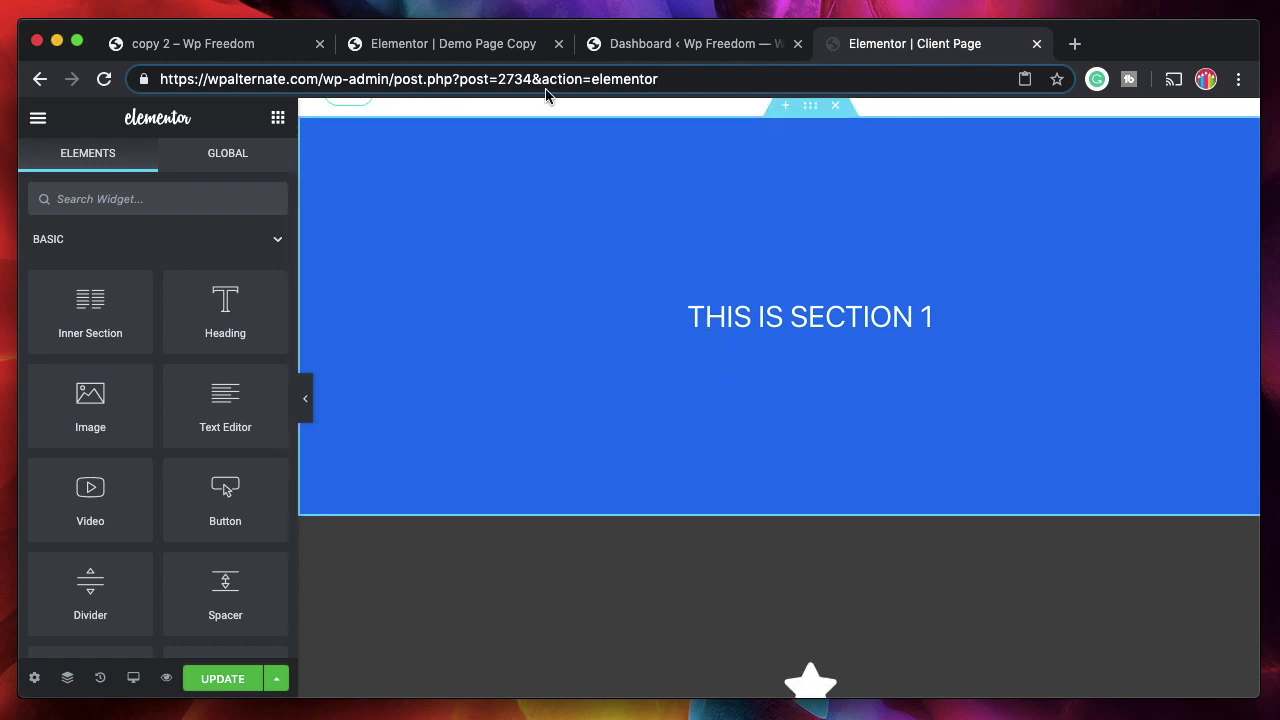
left_click(445, 48)
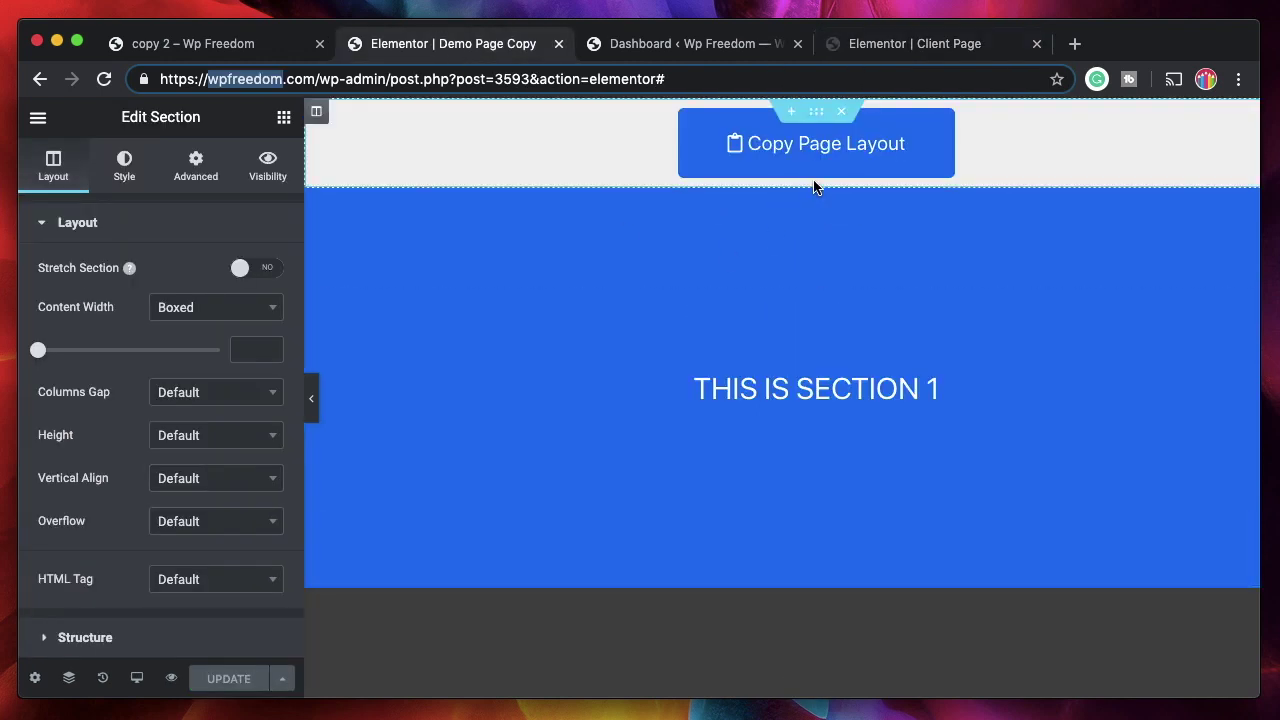
scroll(800, 420, "down", 10)
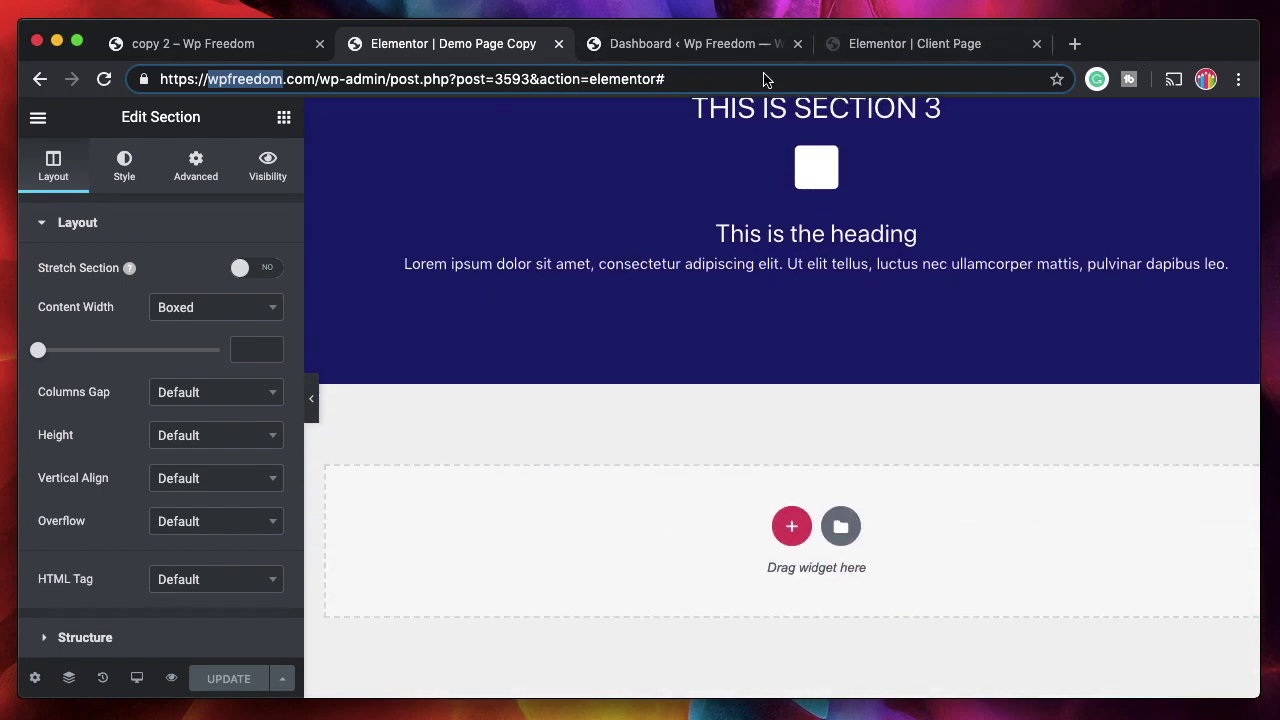
left_click(886, 43)
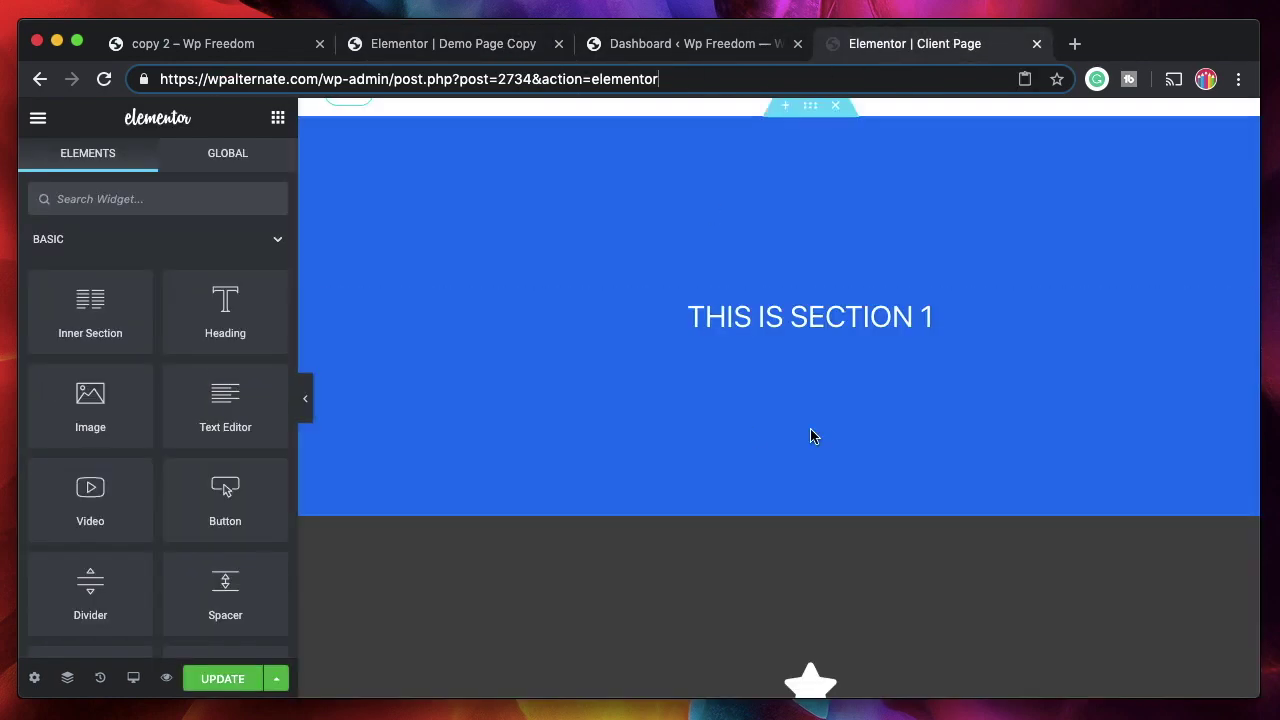
Compare the Demo Page Copy with the Client Page again, from section 3 up to the Copy Page Layout button, ending on the Demo Page Copy
left_click(454, 43)
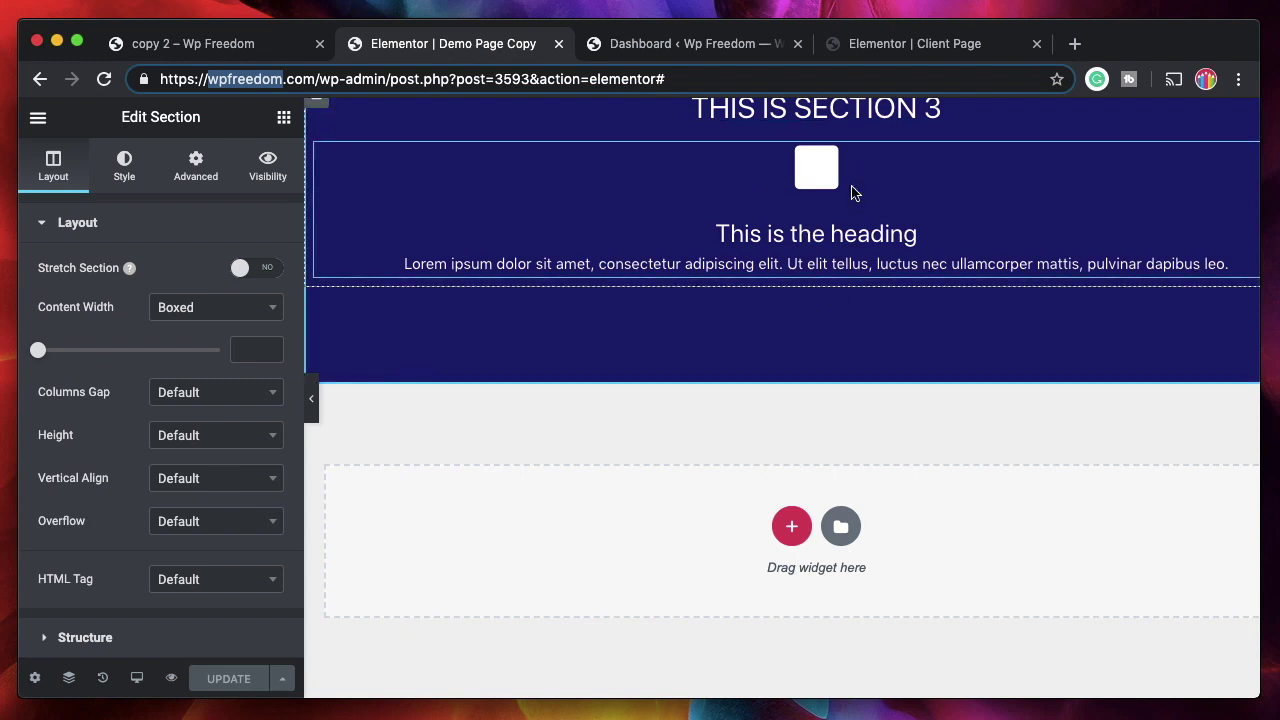
left_click(905, 44)
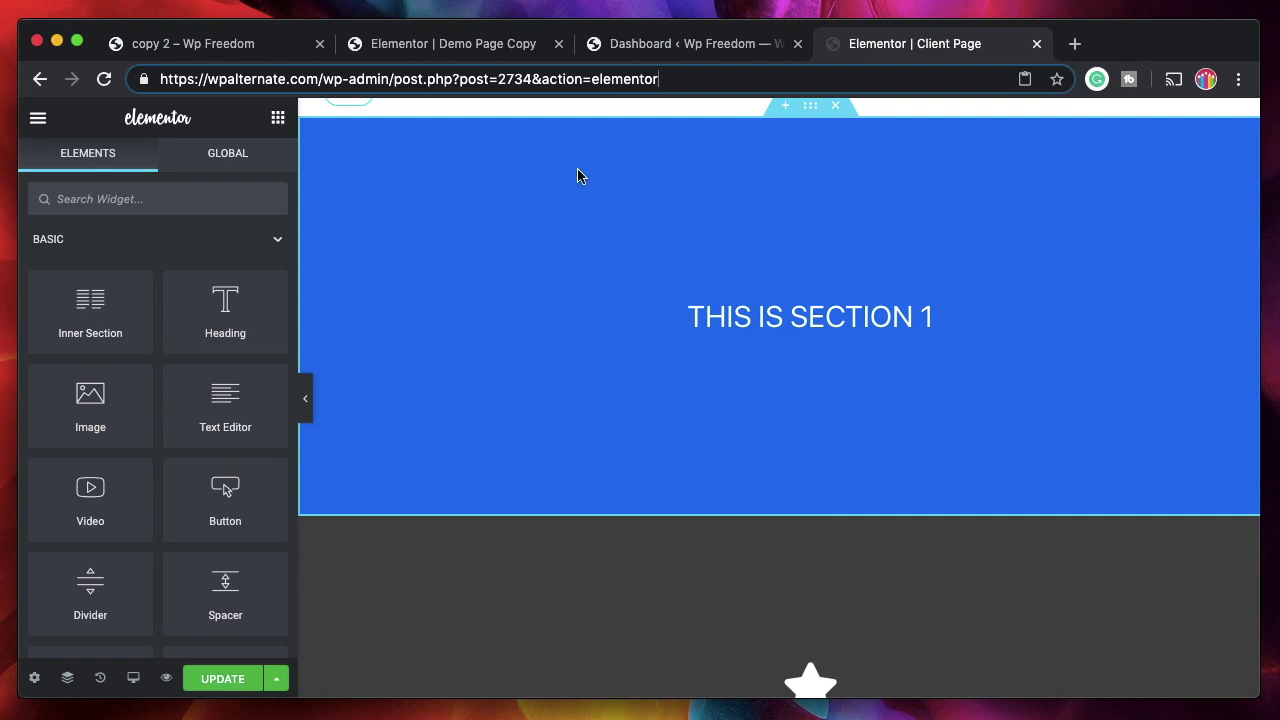
left_click(472, 46)
scroll(806, 300, "up", 10)
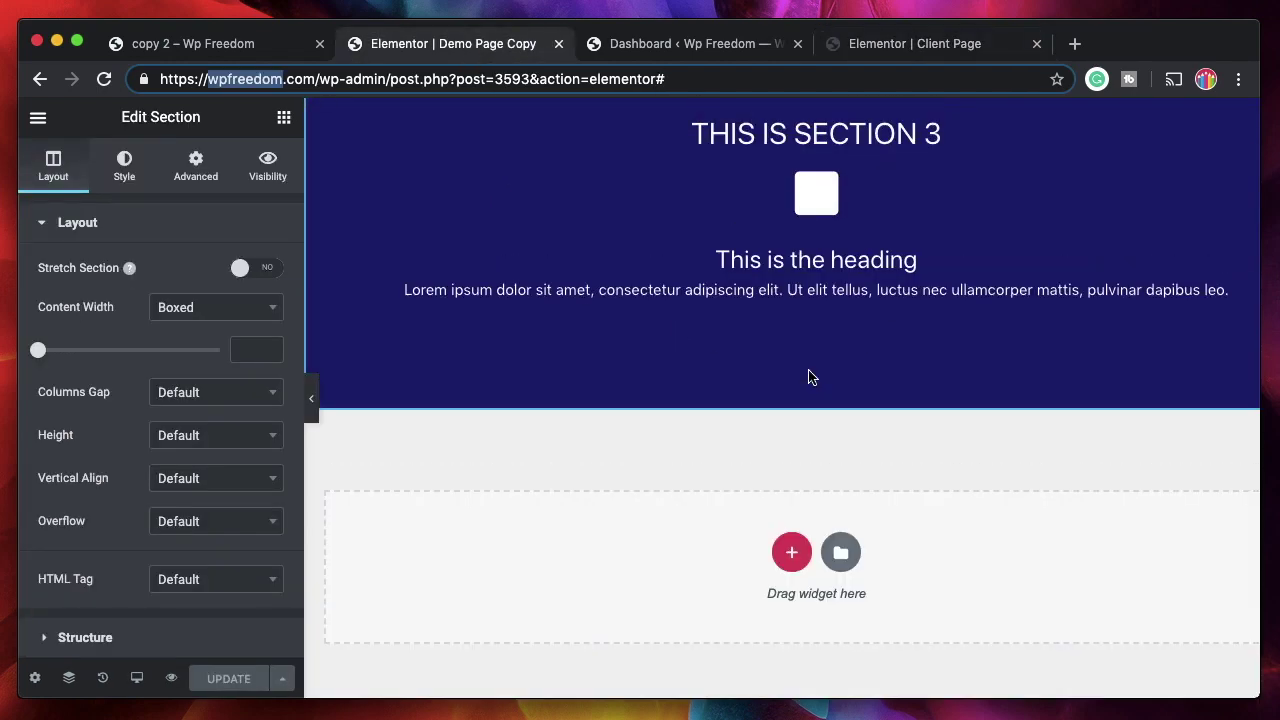
scroll(717, 477, "down", 7)
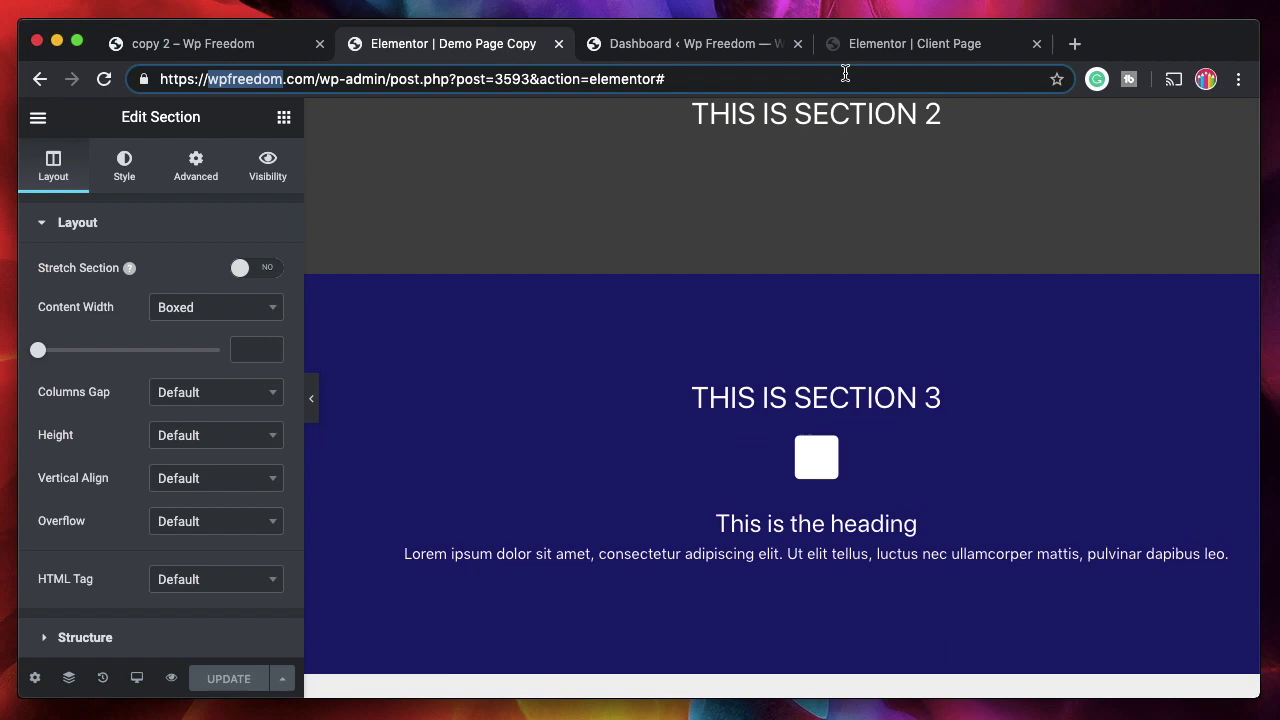
left_click(922, 44)
scroll(823, 380, "down", 5)
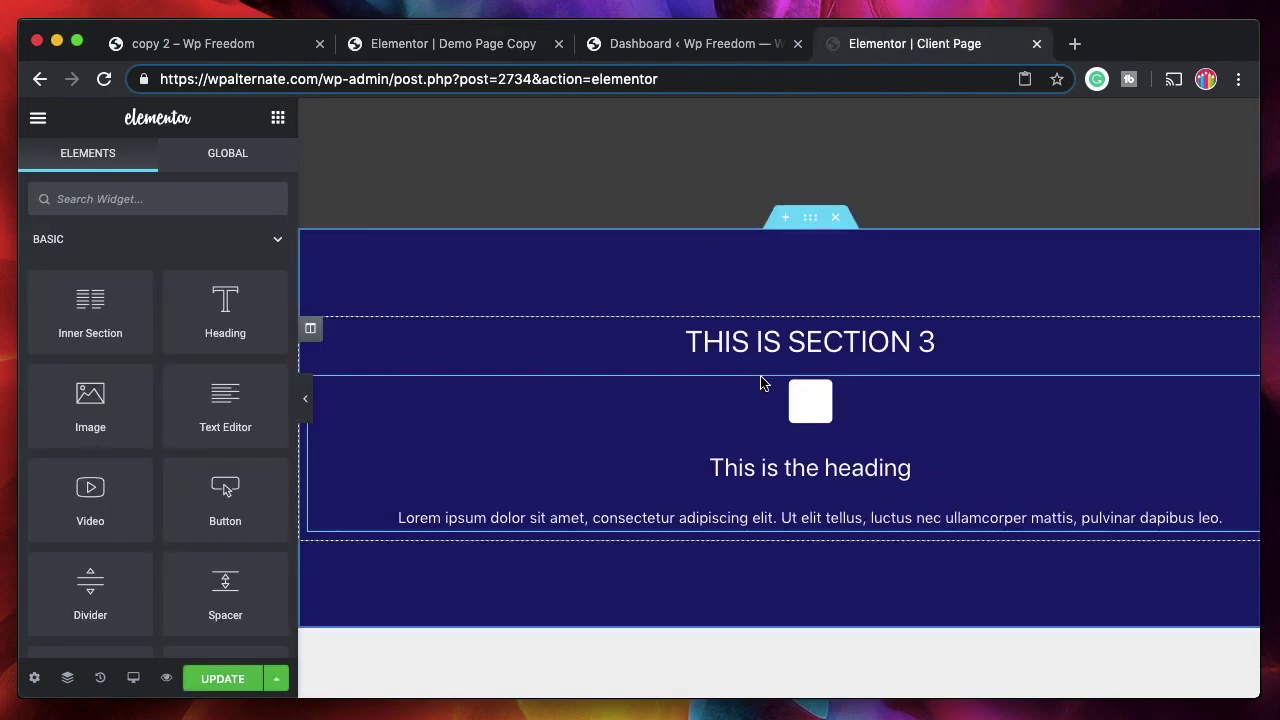
scroll(763, 380, "down", 2)
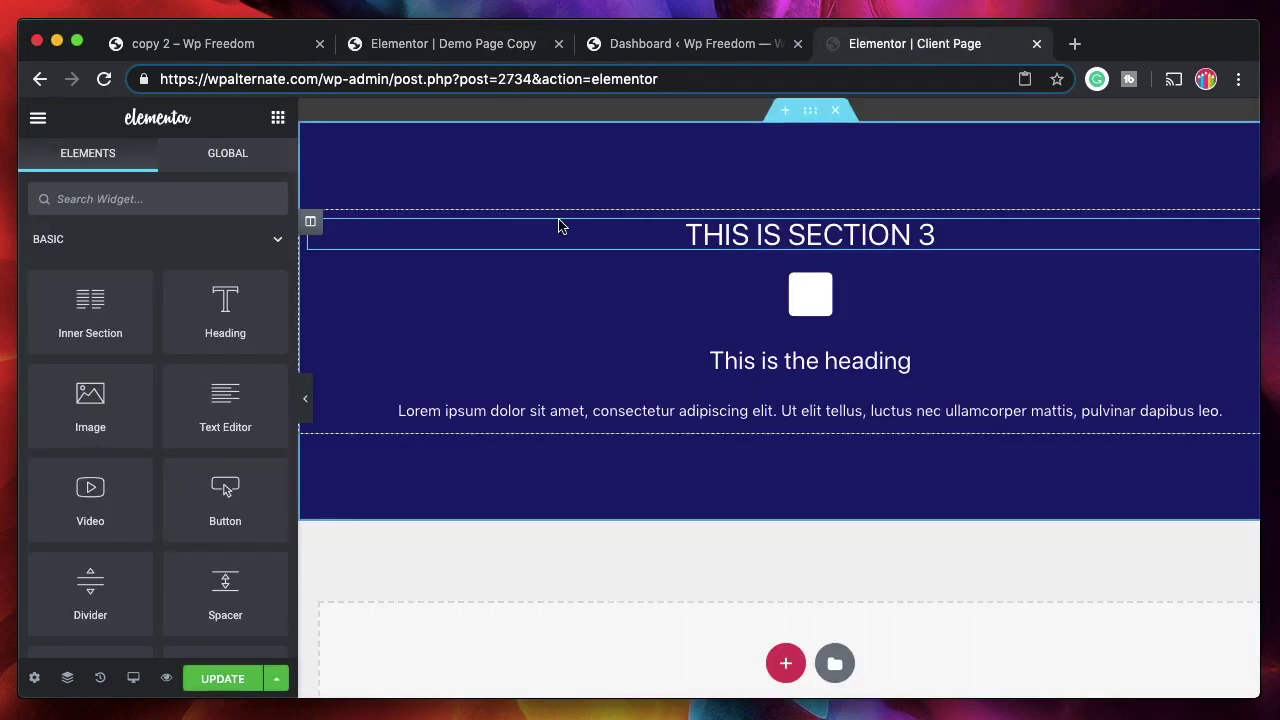
left_click(452, 46)
scroll(620, 320, "down", 4)
scroll(645, 355, "up", 10)
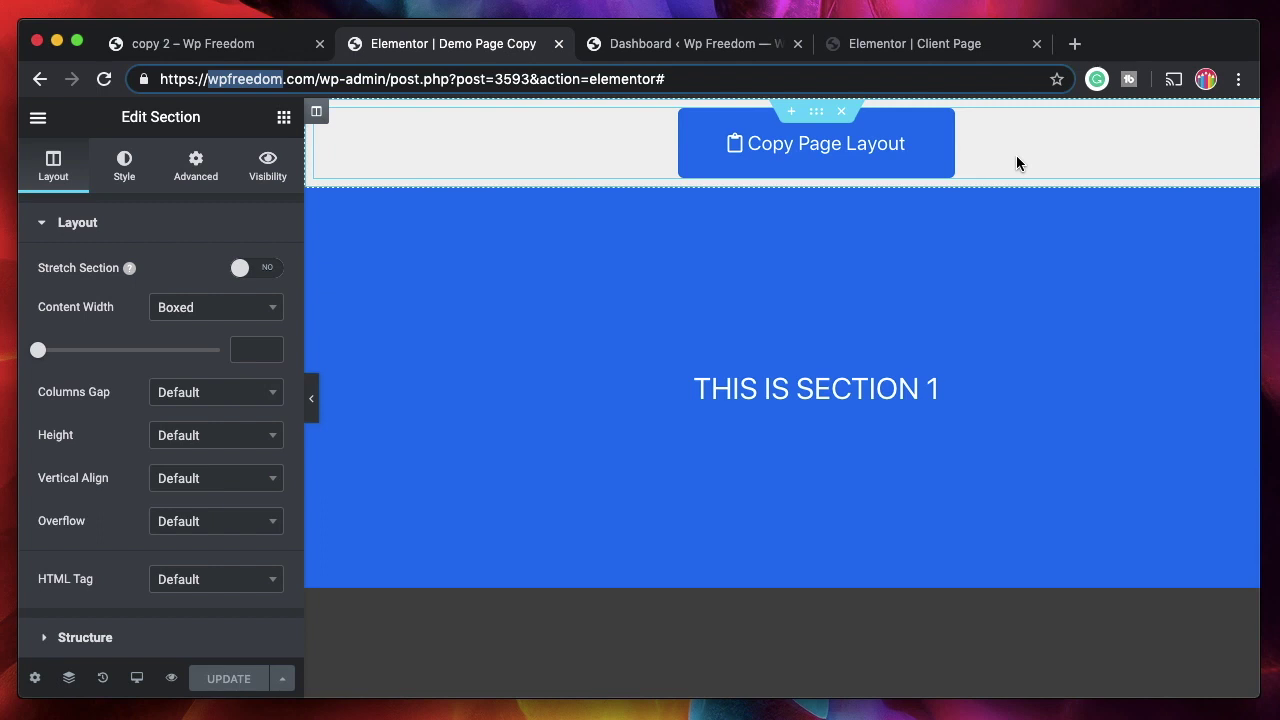
left_click(1016, 163)
left_click(928, 44)
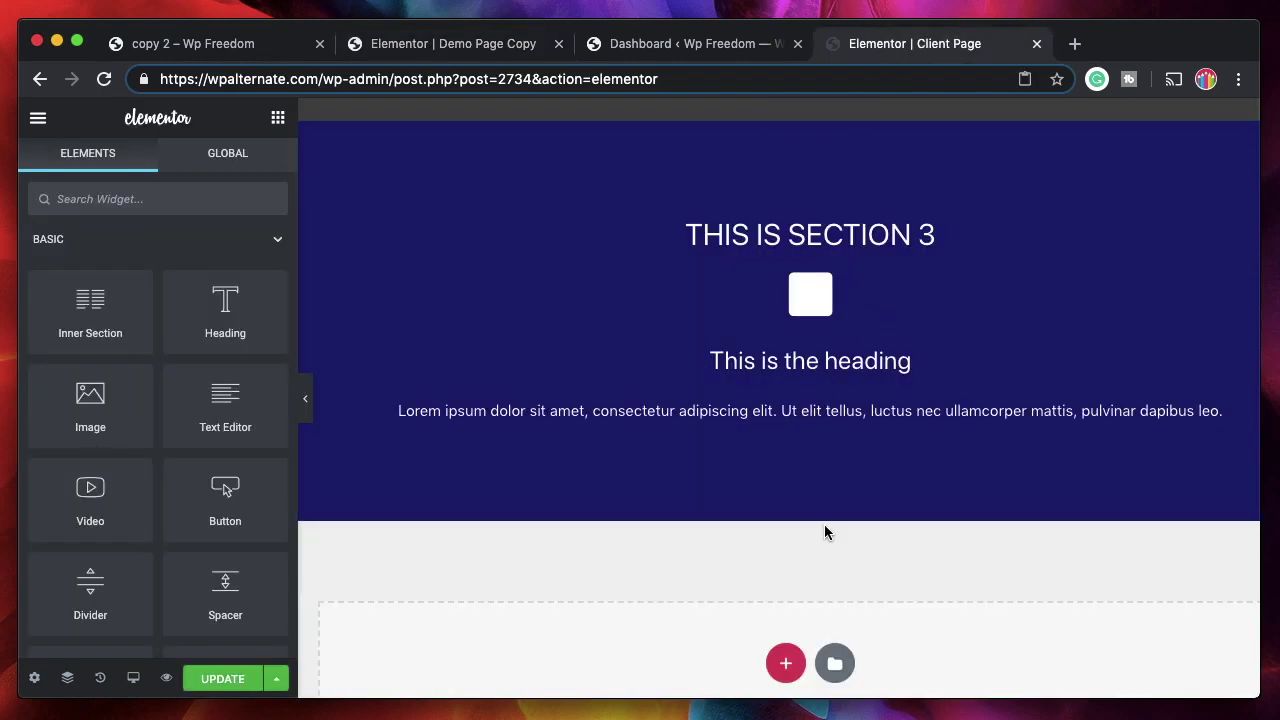
left_click(455, 46)
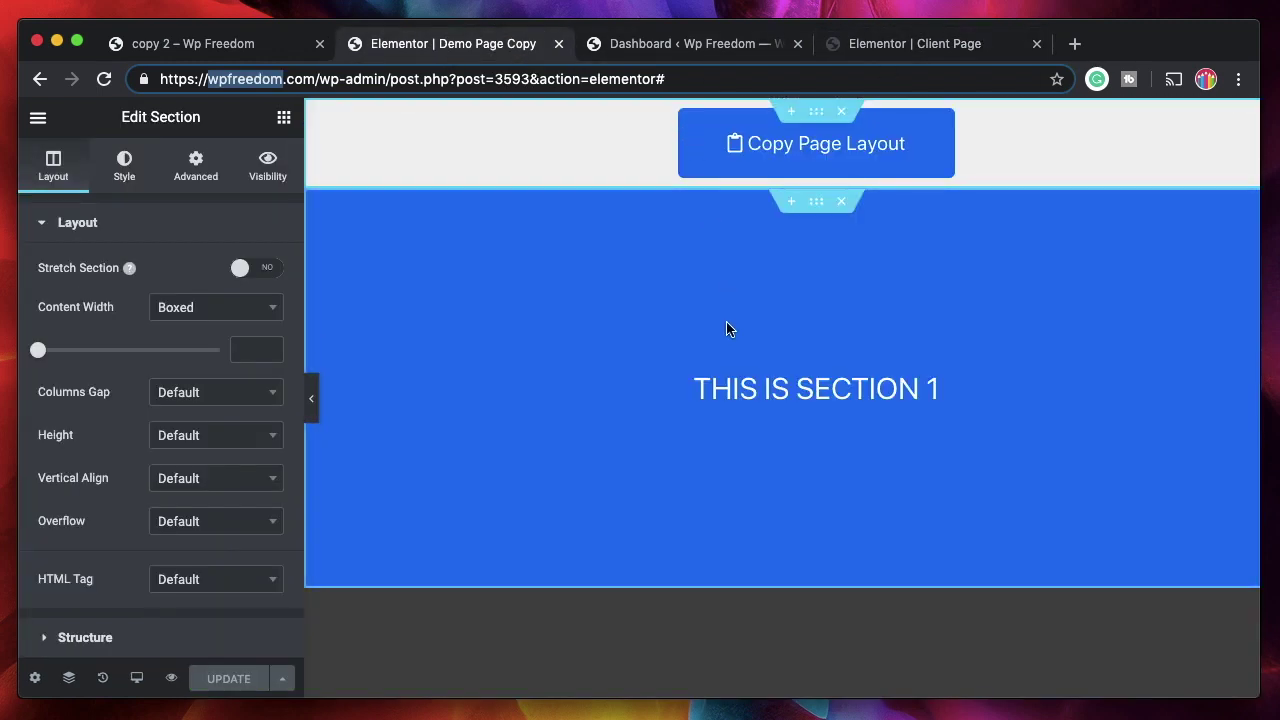
Select the Copy Page Layout button and examine the Demo Page Copy down to the paste options of the empty area below section 3
left_click(924, 145)
left_click(905, 43)
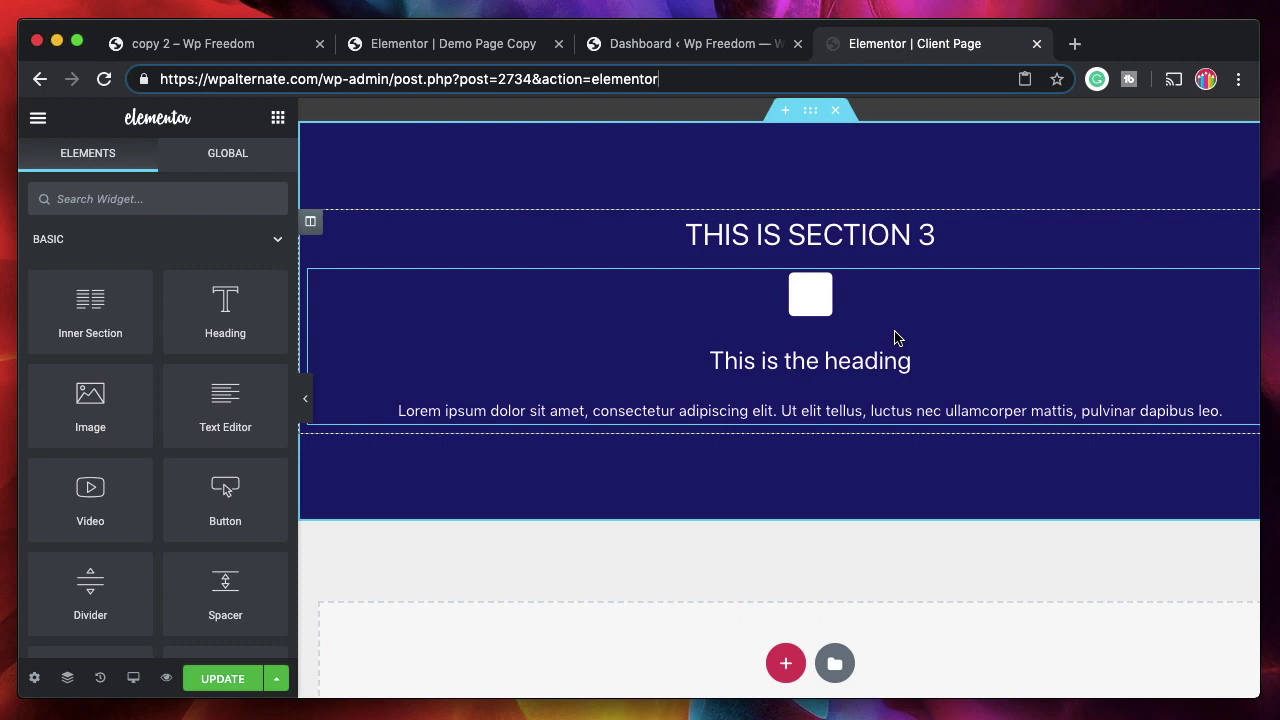
left_click(497, 44)
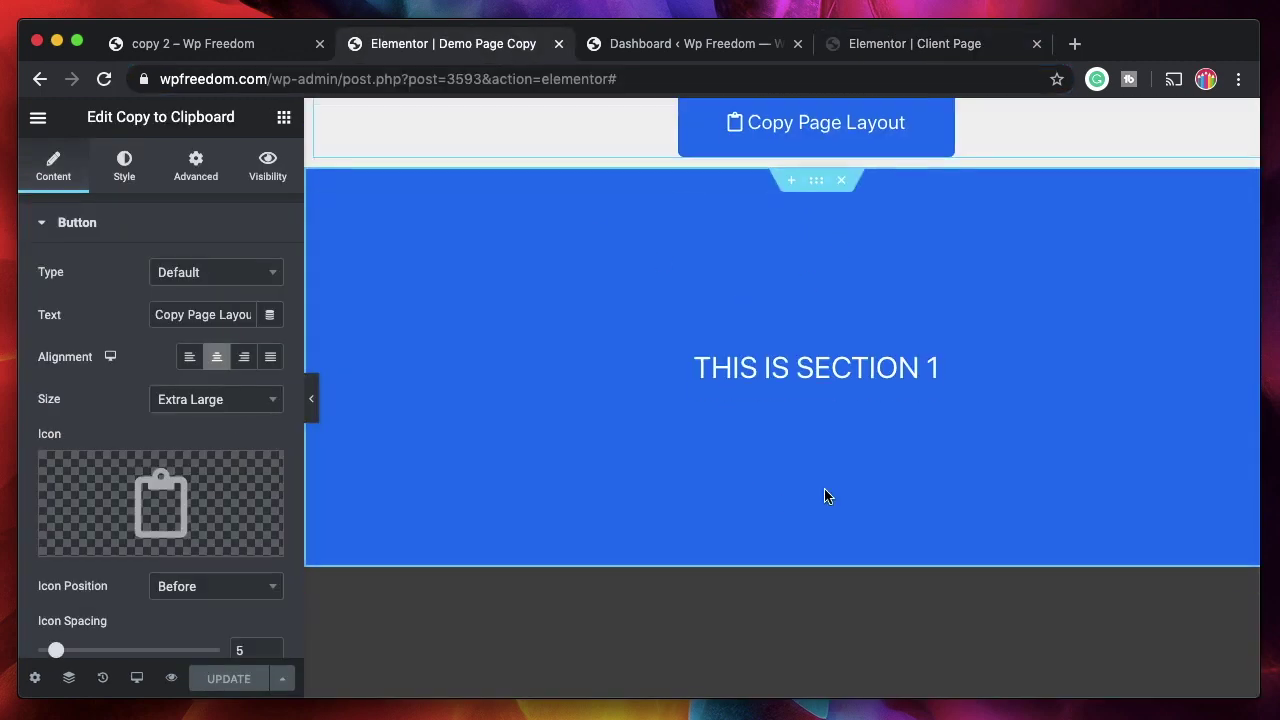
scroll(850, 420, "down", 1)
scroll(910, 238, "up", 2)
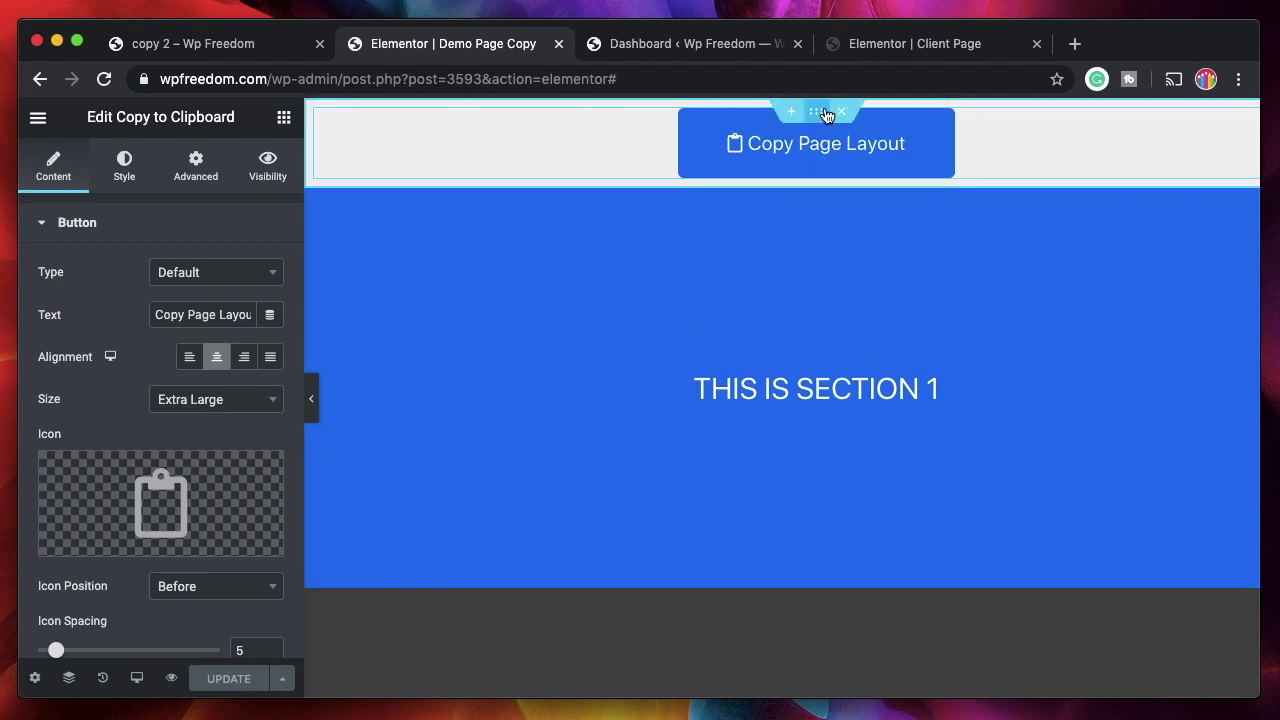
scroll(806, 374, "down", 10)
scroll(615, 389, "up", 3)
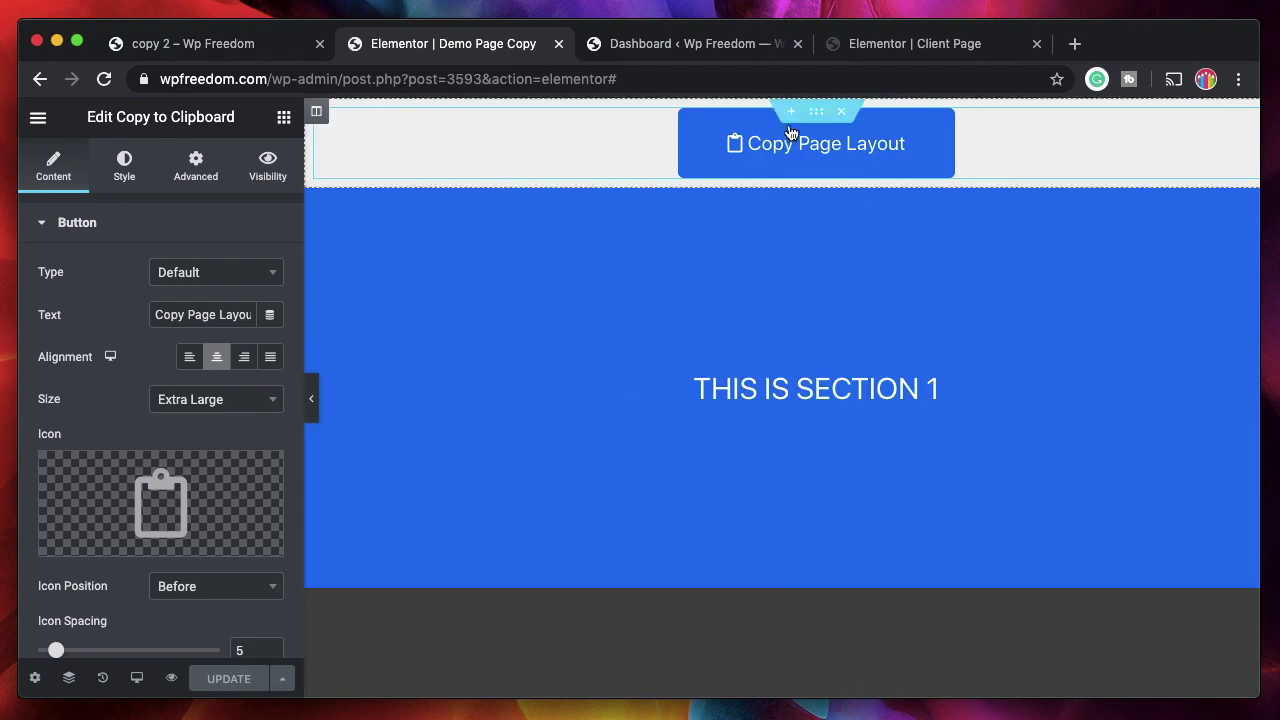
scroll(771, 189, "down", 10)
scroll(660, 415, "up", 10)
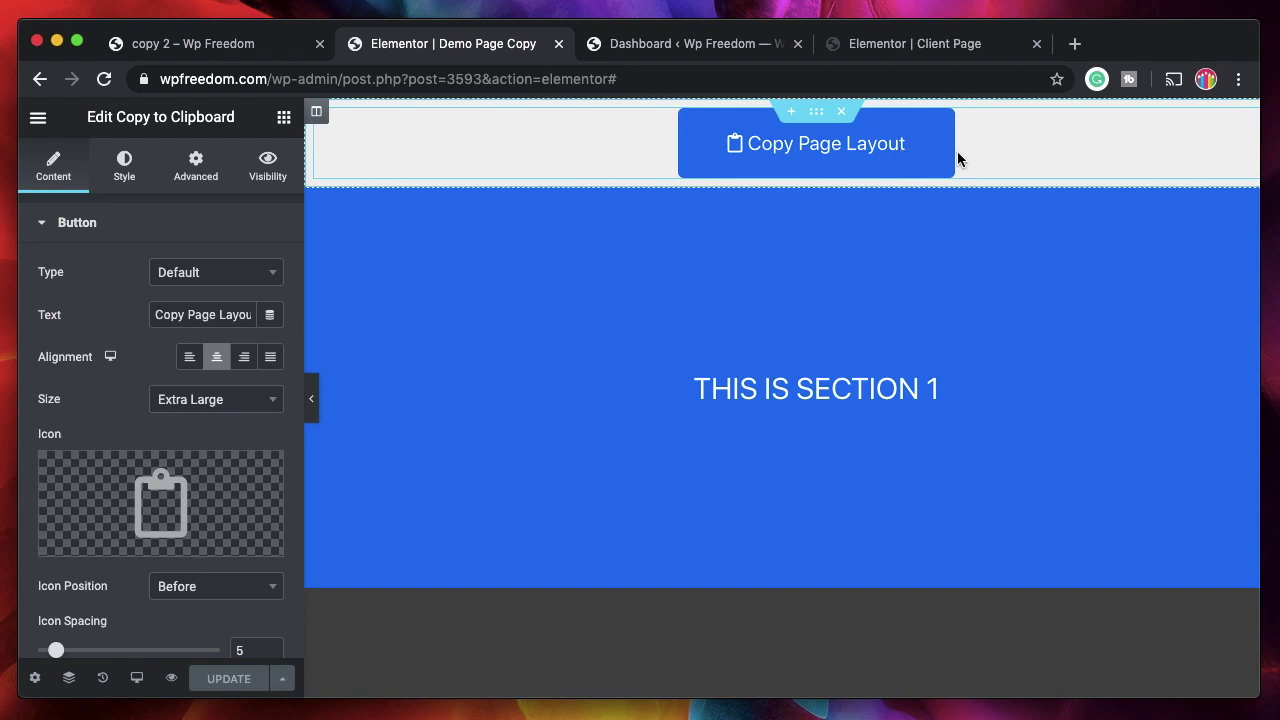
scroll(957, 158, "down", 10)
scroll(688, 385, "up", 10)
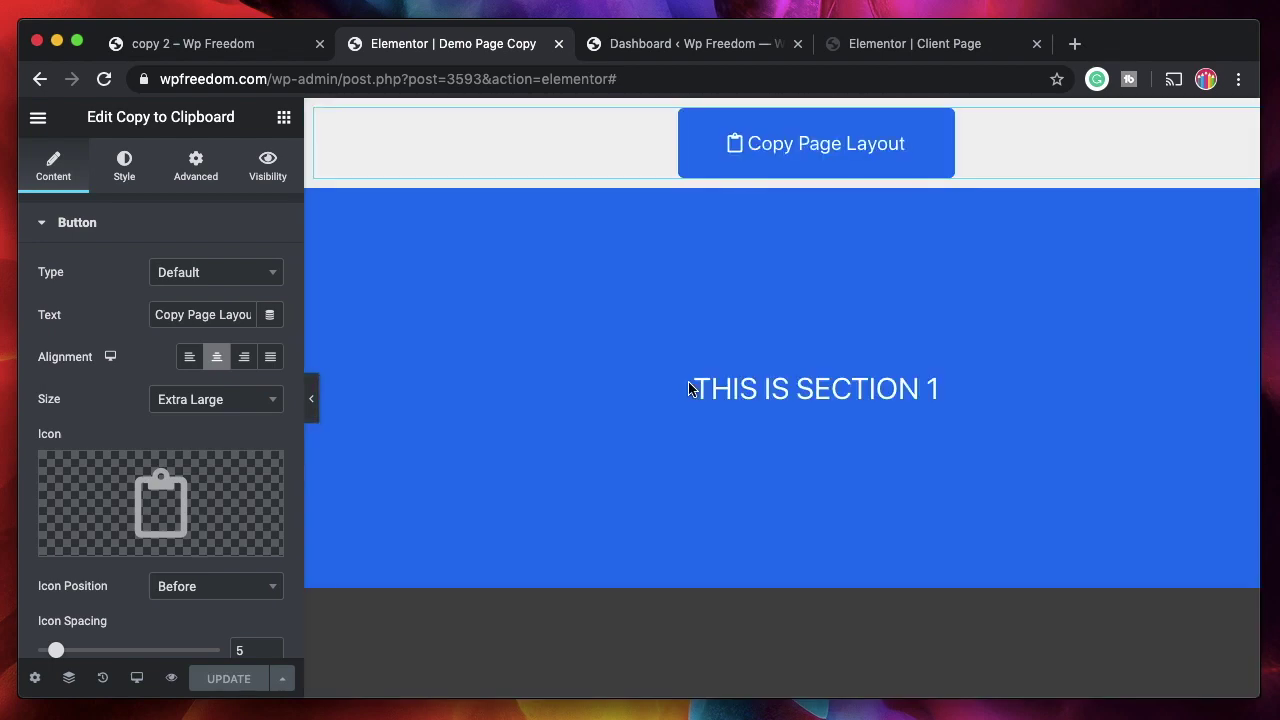
scroll(914, 143, "down", 10)
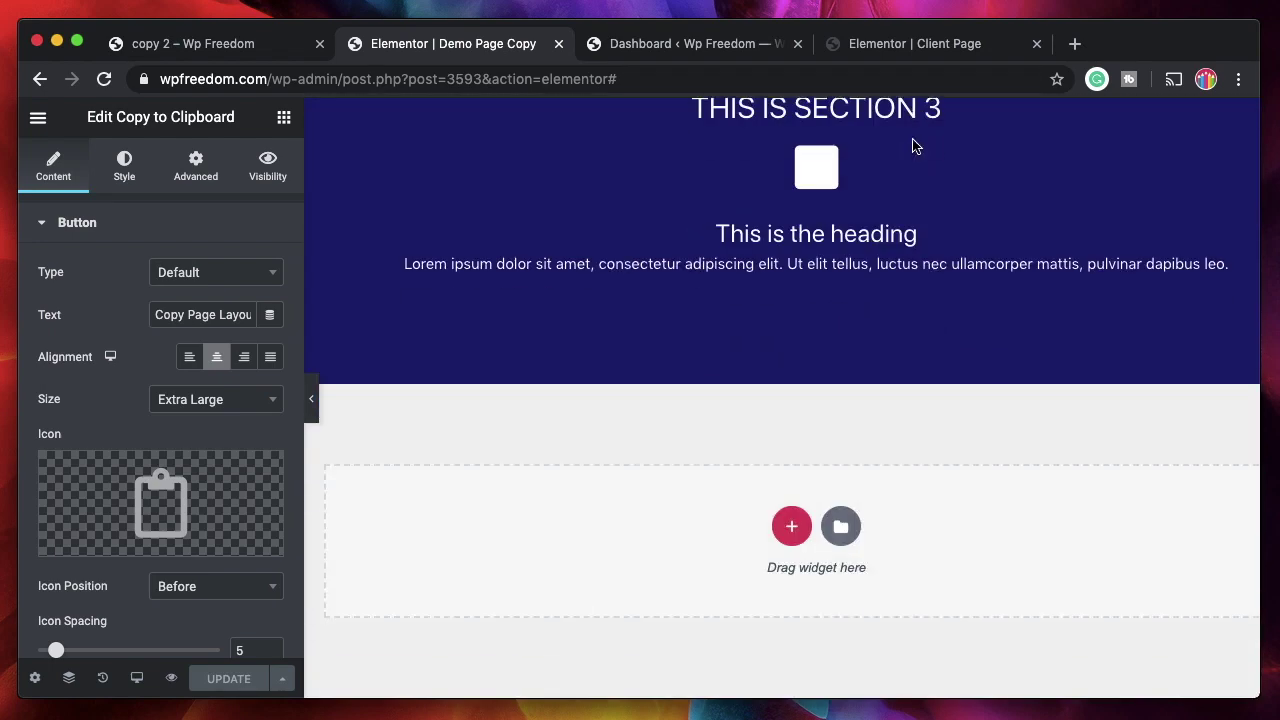
right_click(653, 498)
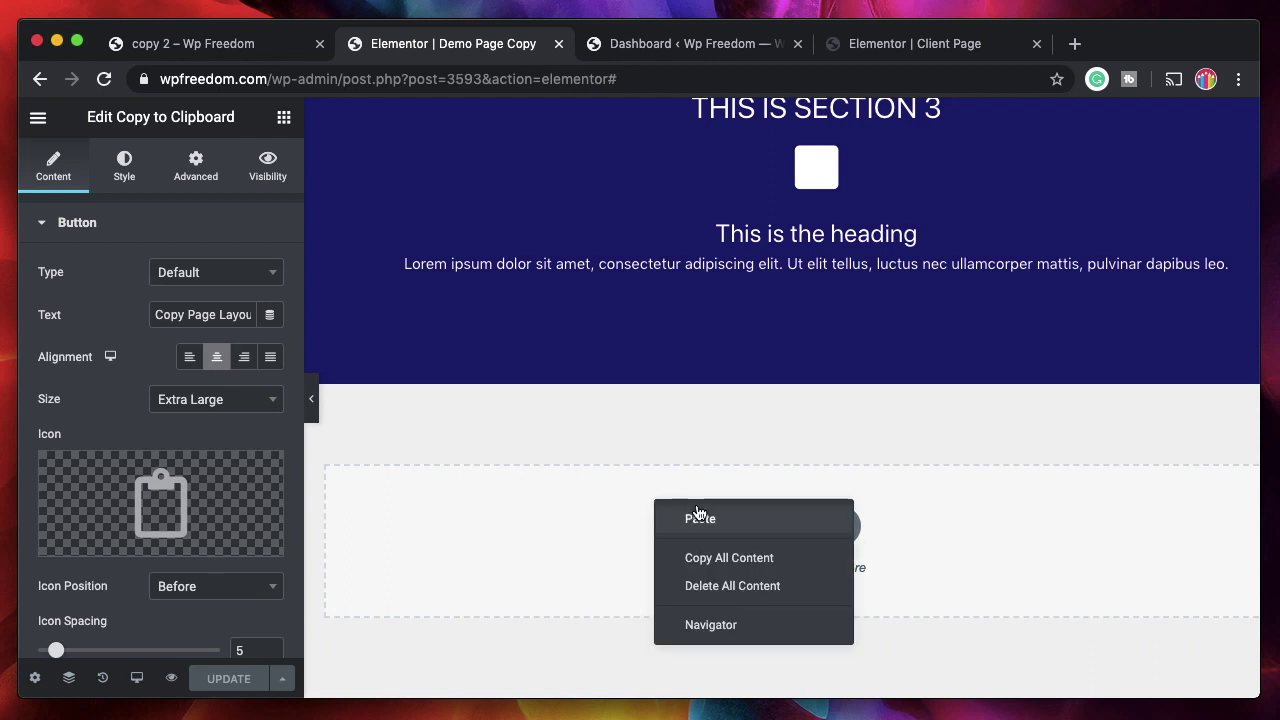
left_click(558, 581)
scroll(646, 500, "up", 10)
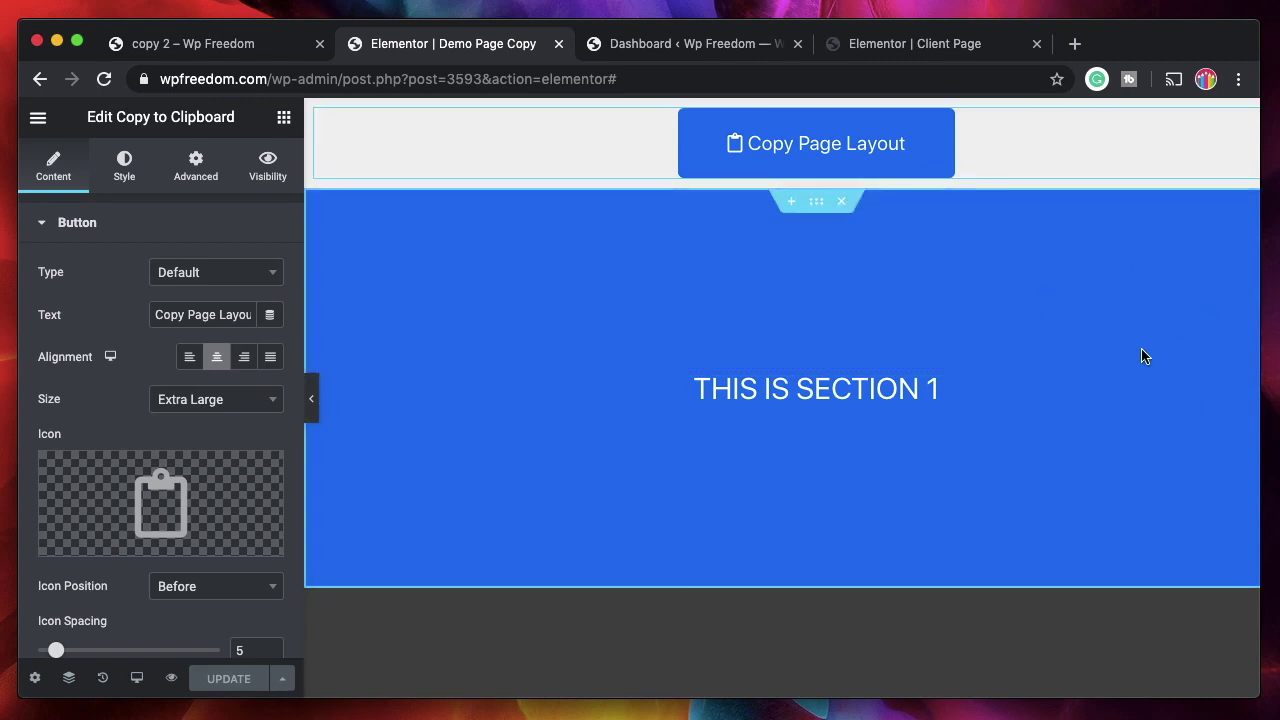
Set the Copy Page Layout button's position to Absolute in its advanced positioning settings
left_click(196, 166)
scroll(152, 437, "down", 5)
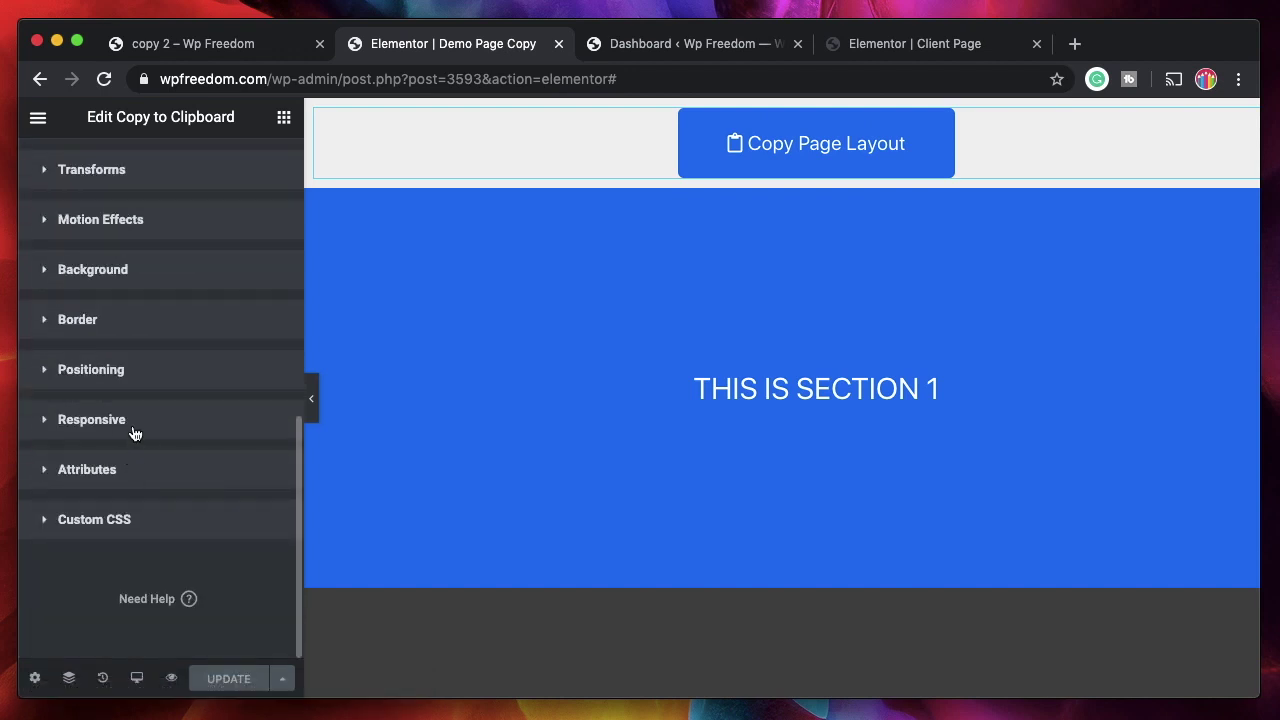
left_click(120, 382)
left_click(200, 473)
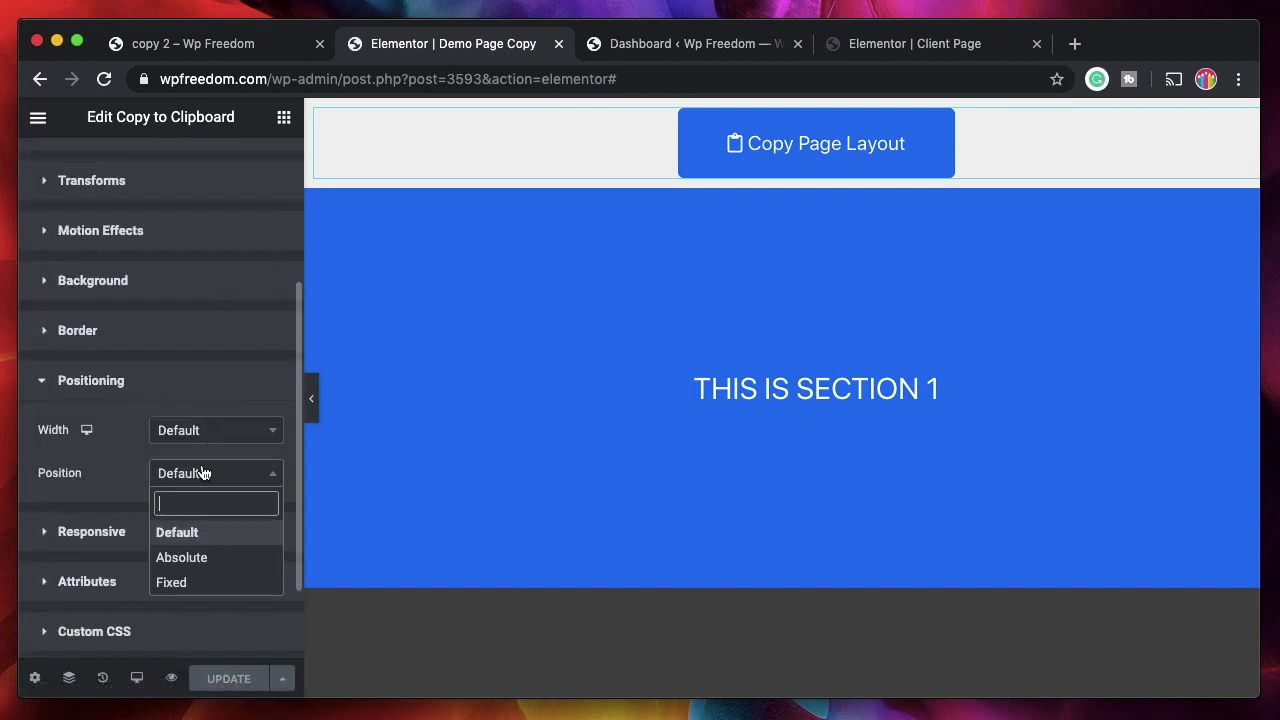
left_click(196, 560)
Set the Copy Page Layout button's Z-Index to 100
scroll(174, 289, "down", 1)
scroll(149, 257, "up", 5)
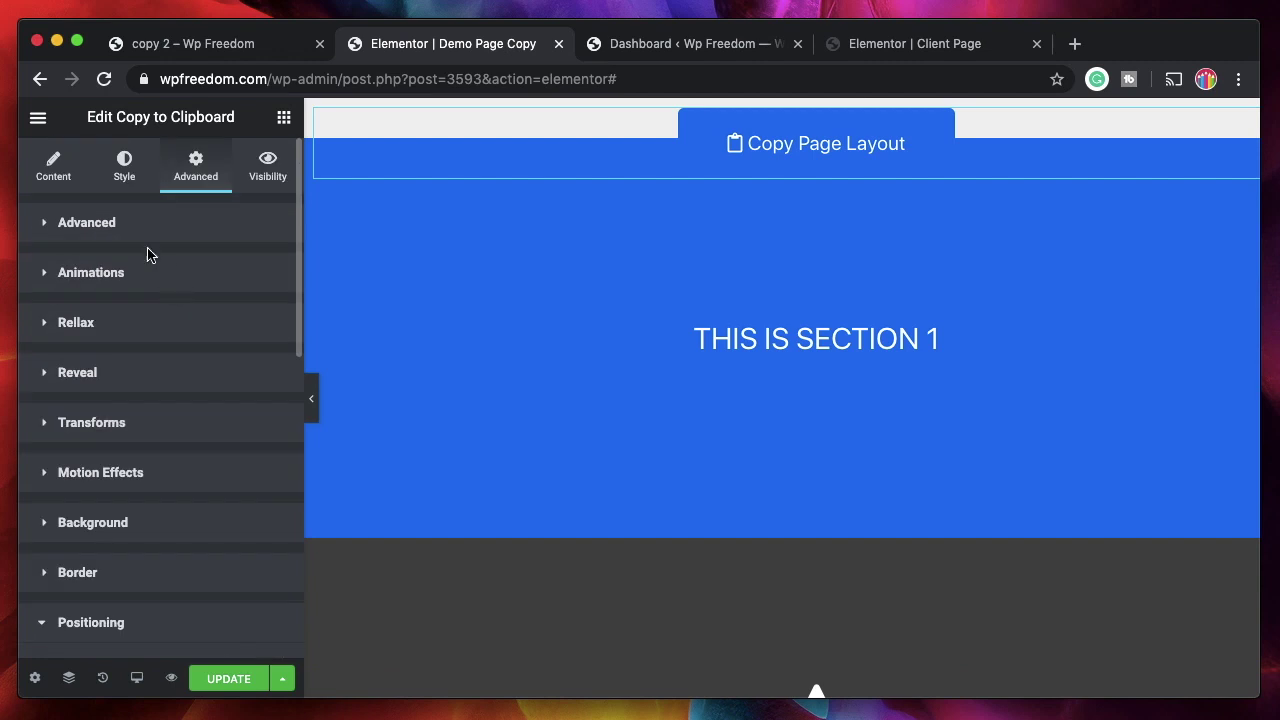
left_click(116, 236)
left_click(225, 470)
type("100")
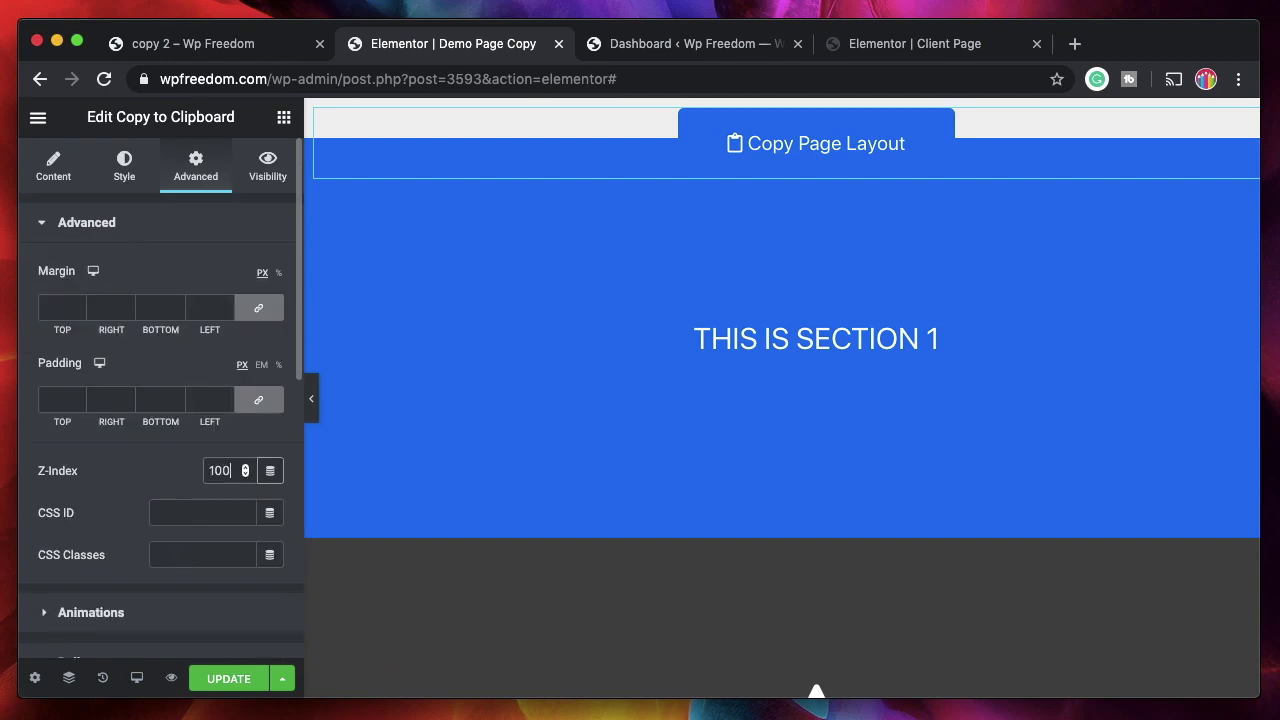
Move the Copy Page Layout button to the right of the section 1 heading, using a vertical offset of 154 px and a larger horizontal offset
scroll(150, 600, "down", 10)
scroll(130, 625, "down", 2)
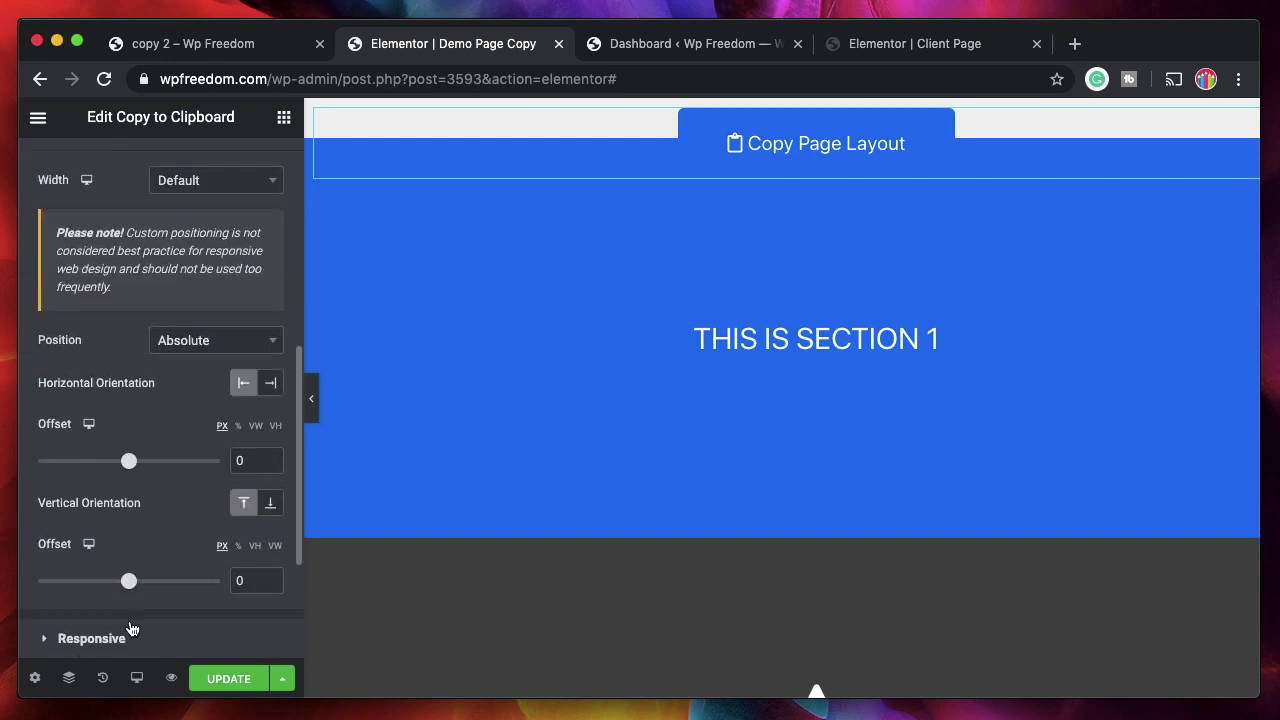
mouse_move(128, 584)
left_mouse_down()
mouse_move(117, 583)
mouse_move(143, 586)
left_mouse_up()
left_click_drag(129, 464, 172, 471)
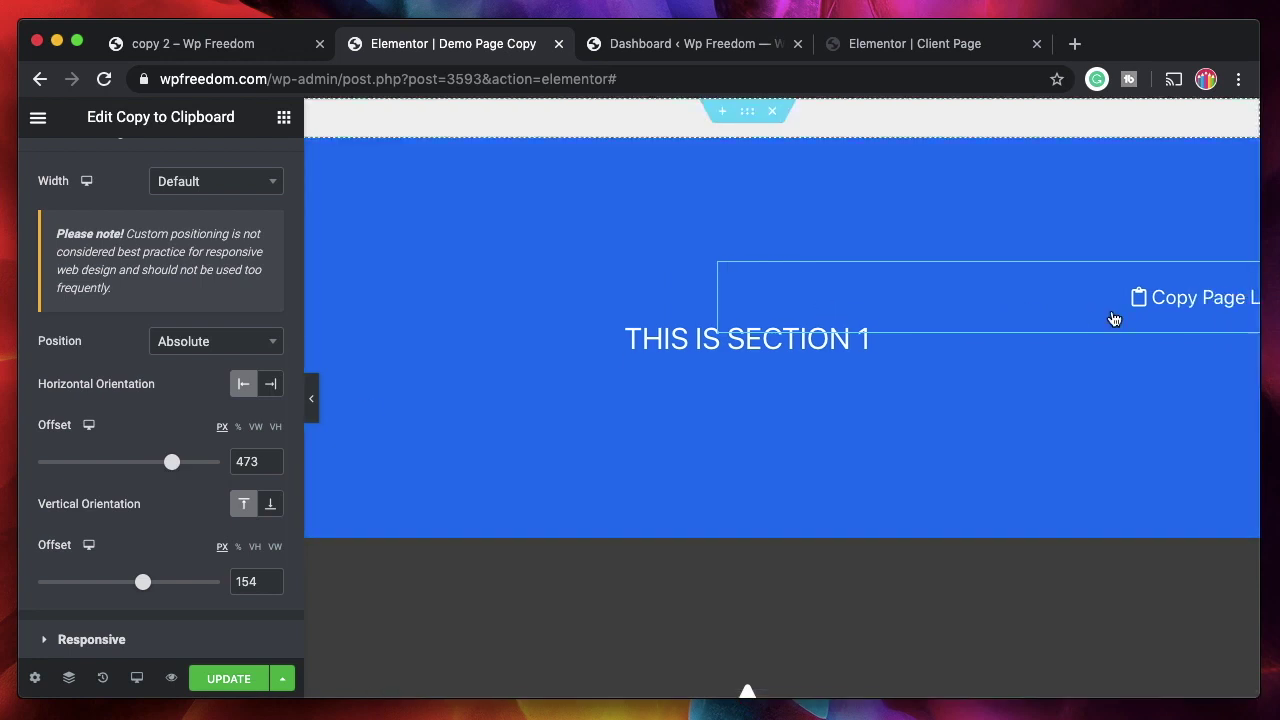
mouse_move(176, 474)
left_mouse_down()
mouse_move(138, 472)
mouse_move(167, 472)
left_mouse_up()
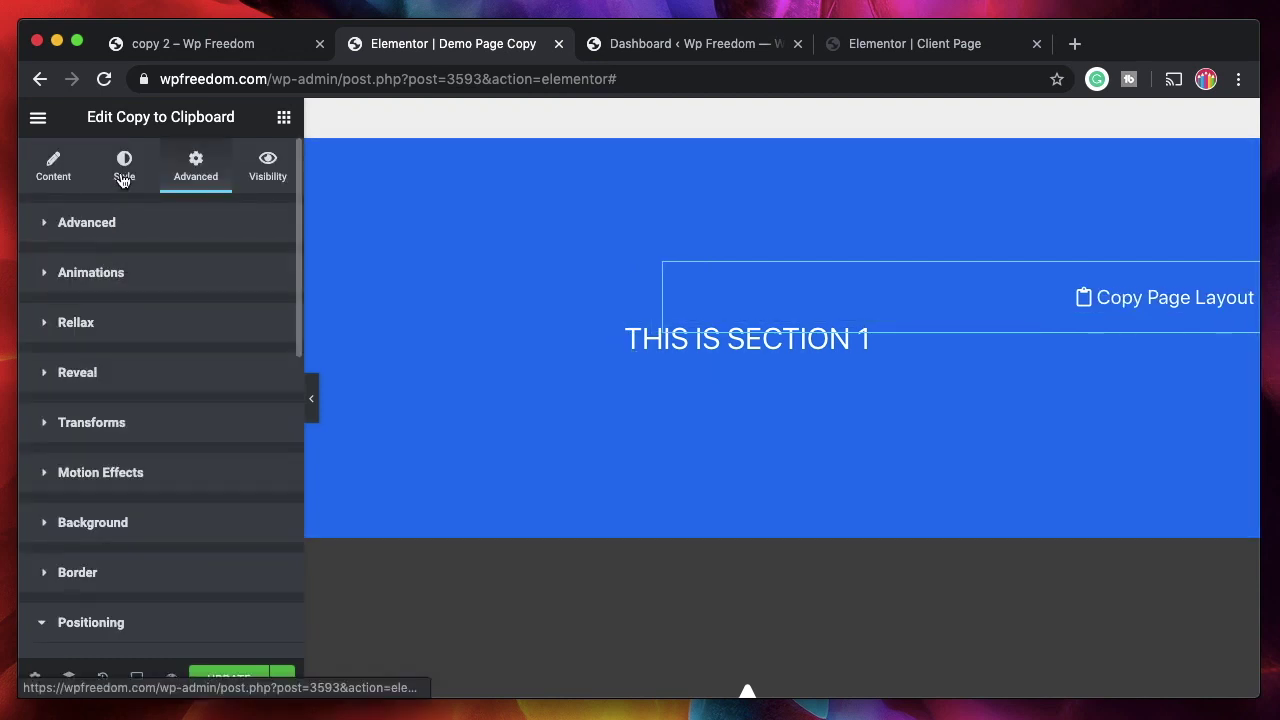
Give the Copy Page Layout button a Solid border in its style settings
left_click(123, 177)
left_click(192, 168)
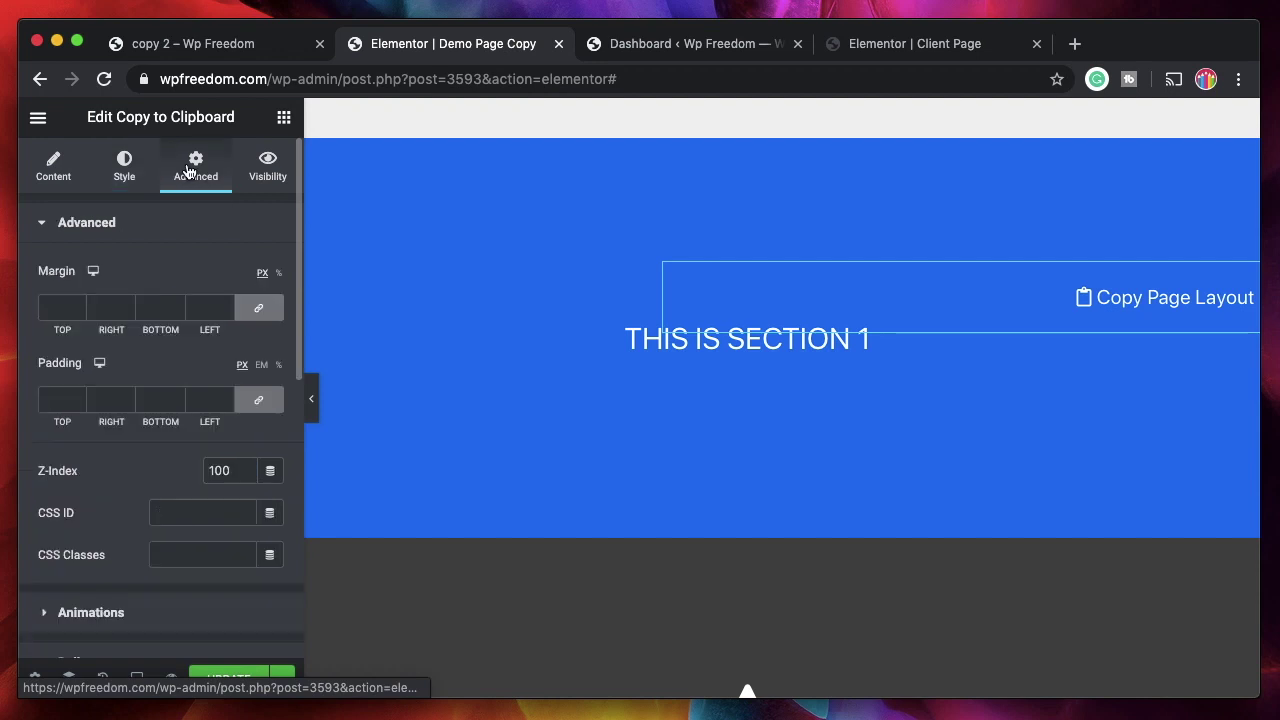
left_click(126, 170)
scroll(80, 500, "down", 3)
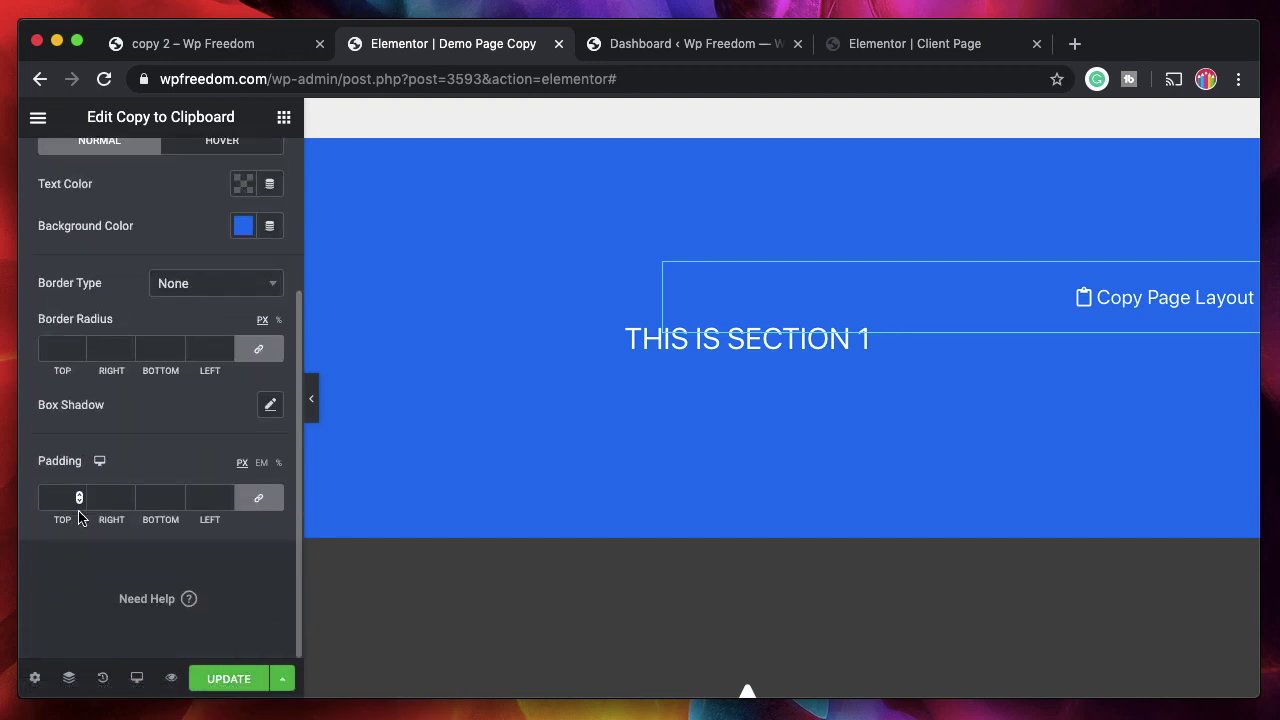
left_click(234, 292)
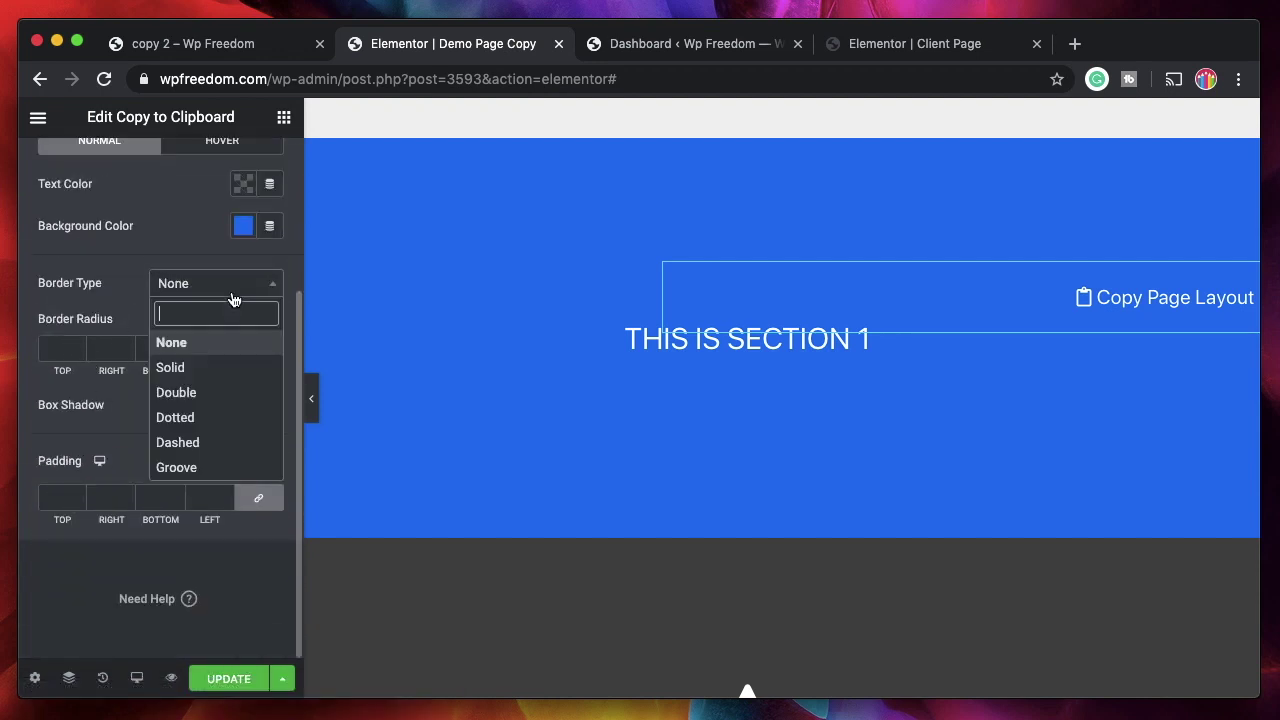
left_click(194, 367)
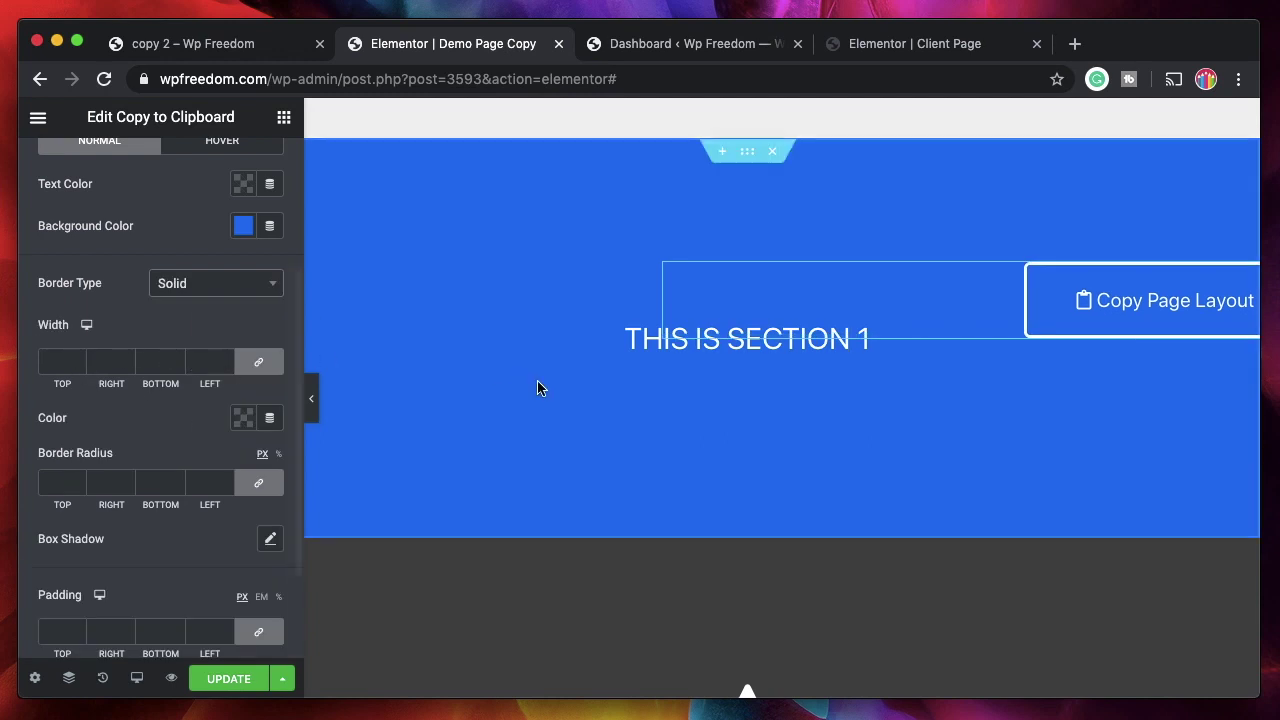
Hide the editor panel and check the Copy Page Layout button's placement over section 1 at full width
left_click(311, 400)
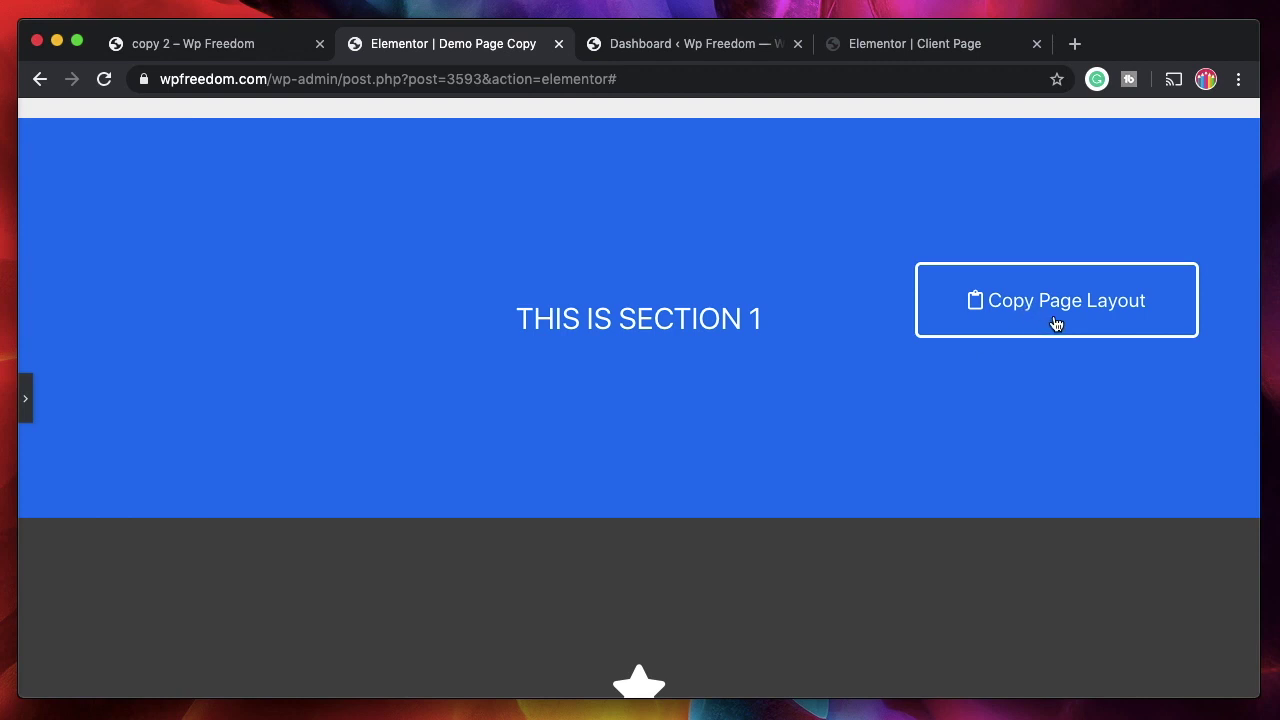
left_click(1129, 293)
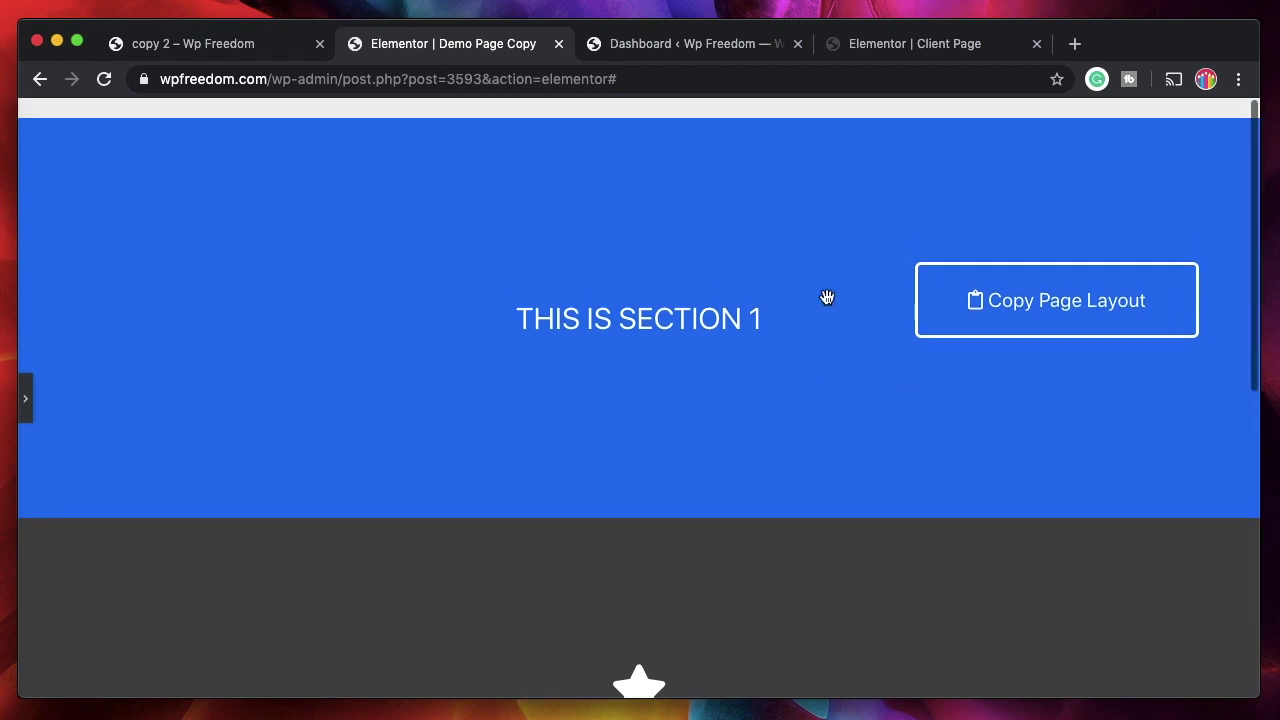
scroll(991, 380, "down", 7)
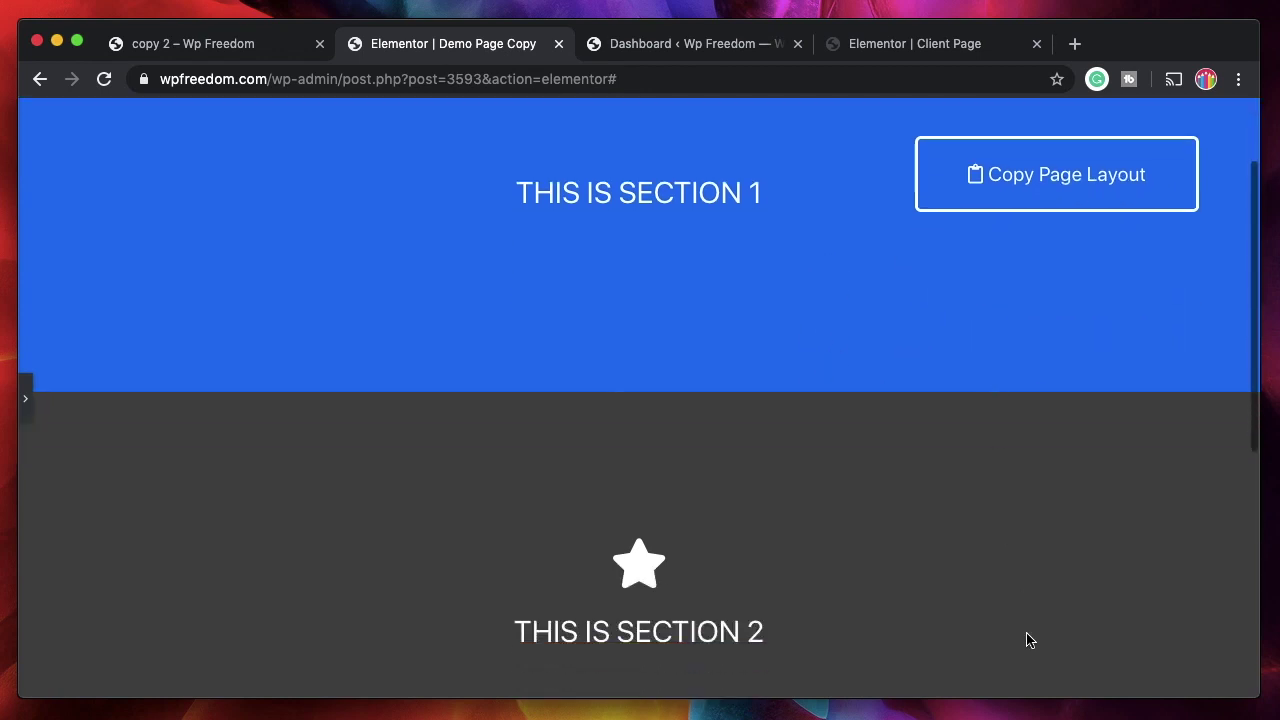
scroll(1030, 640, "up", 3)
scroll(1030, 640, "up", 2)
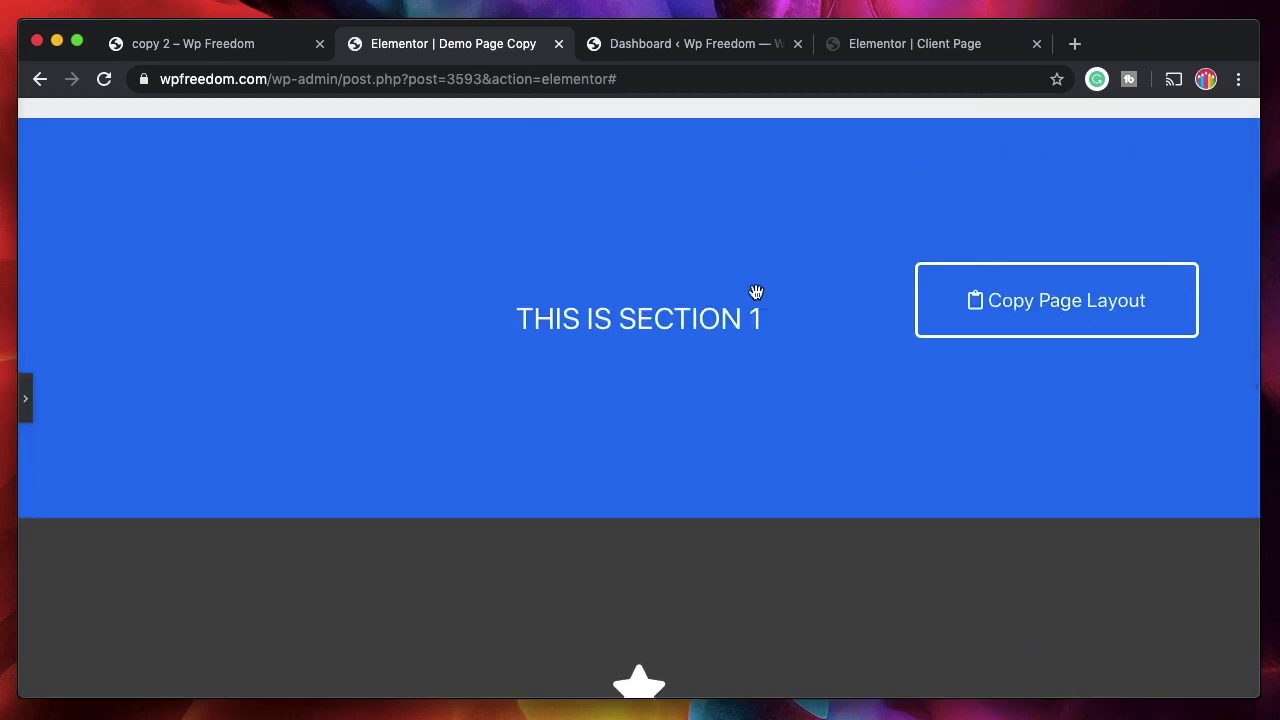